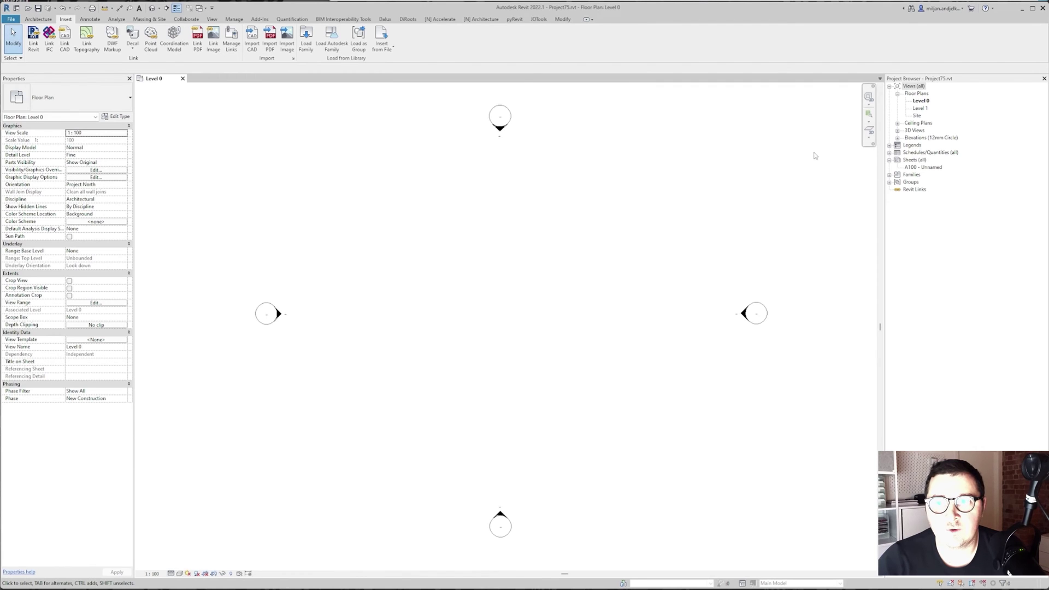
scroll(447, 231, down, 2)
middle_drag(447, 232, 443, 250)
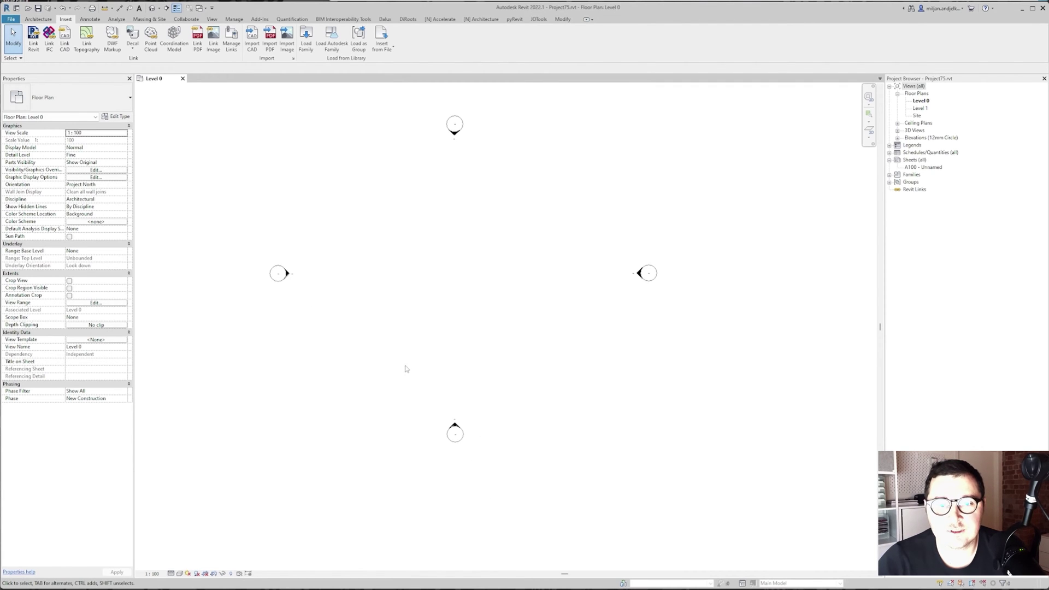
mouse_move(497, 393)
mouse_down()
mouse_move(418, 473)
mouse_move(435, 436)
mouse_up()
key(Escape)
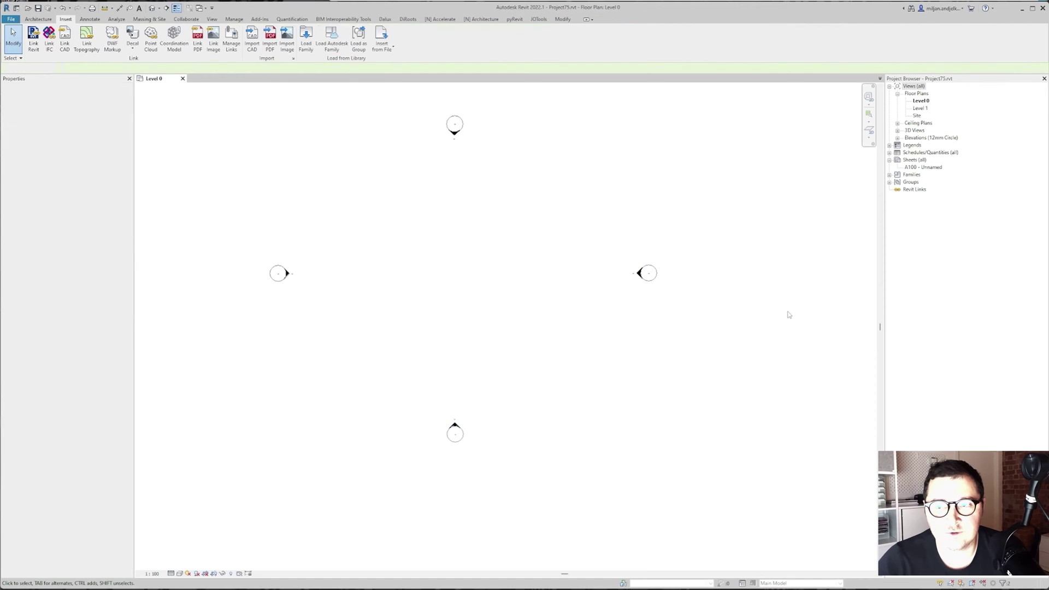
Open the South elevation and lengthen the Level 0 and Level 1 lines to the same extent.
click(898, 138)
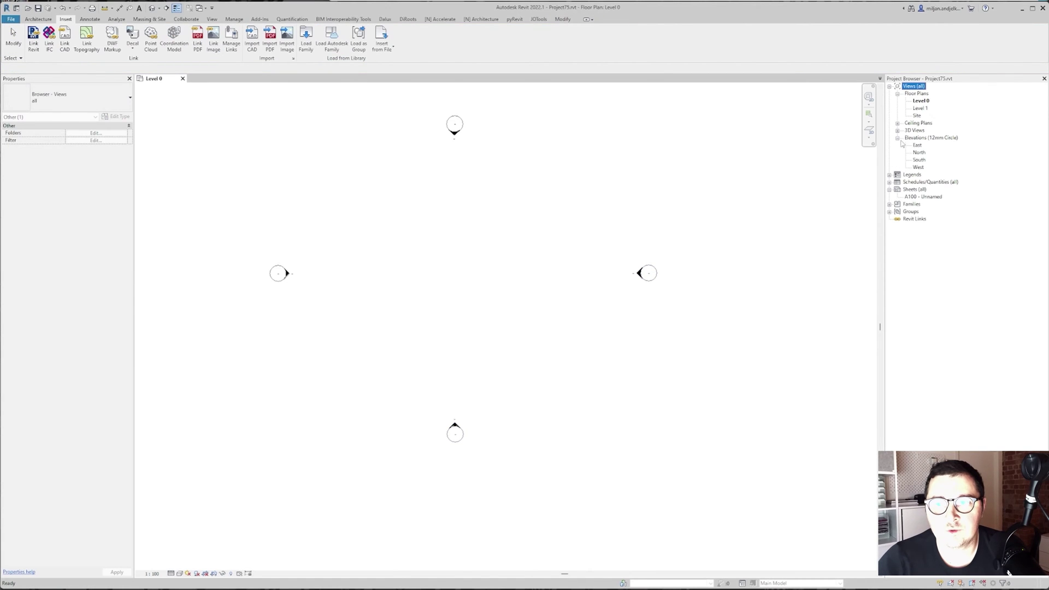
click(919, 161)
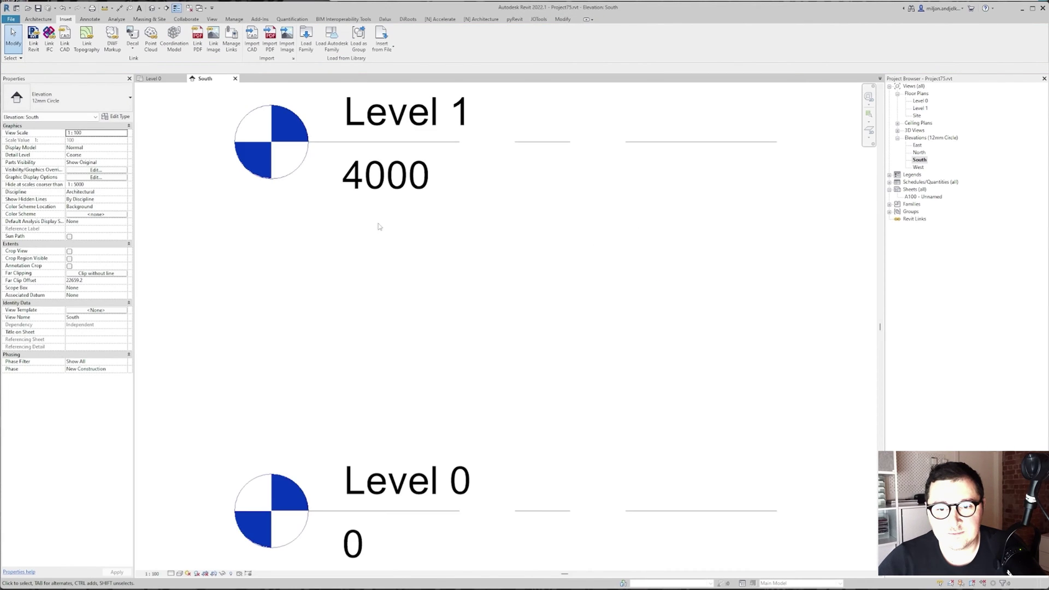
scroll(394, 269, down, 5)
drag(484, 290, 440, 362)
scroll(439, 351, down, 2)
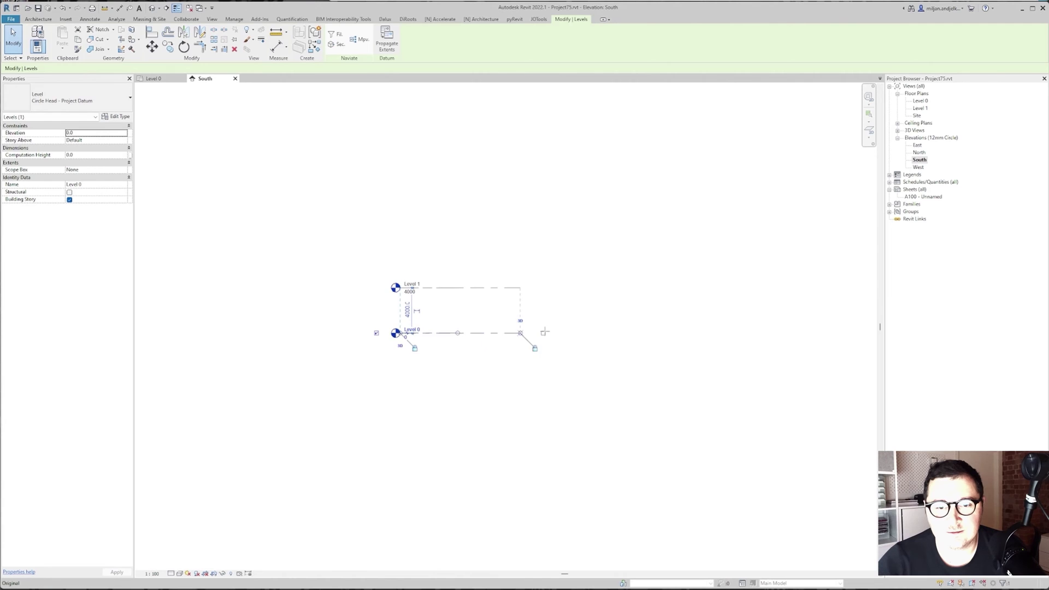
drag(763, 327, 786, 328)
click(557, 228)
middle_drag(506, 240, 406, 255)
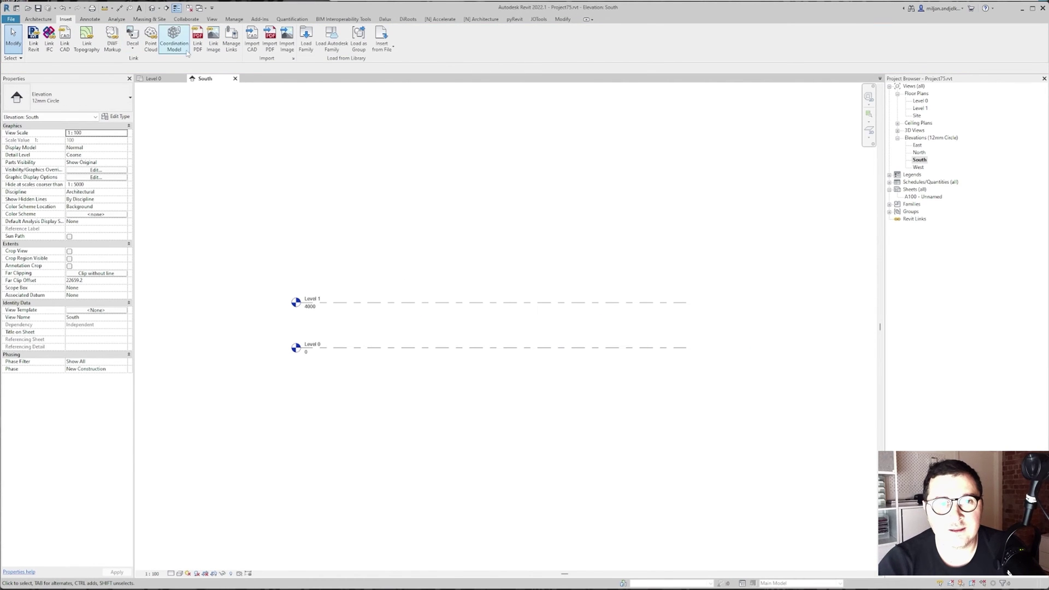
Link the image 001.jpg into the South elevation and shift it upward so its lower drawing lies near the levels.
click(212, 53)
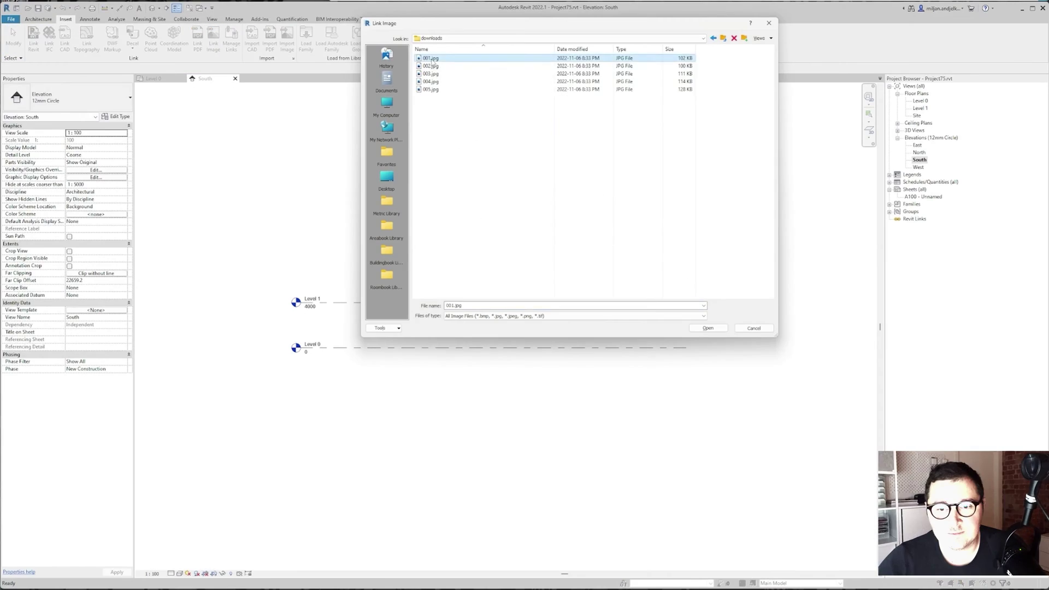
key(Return)
click(544, 247)
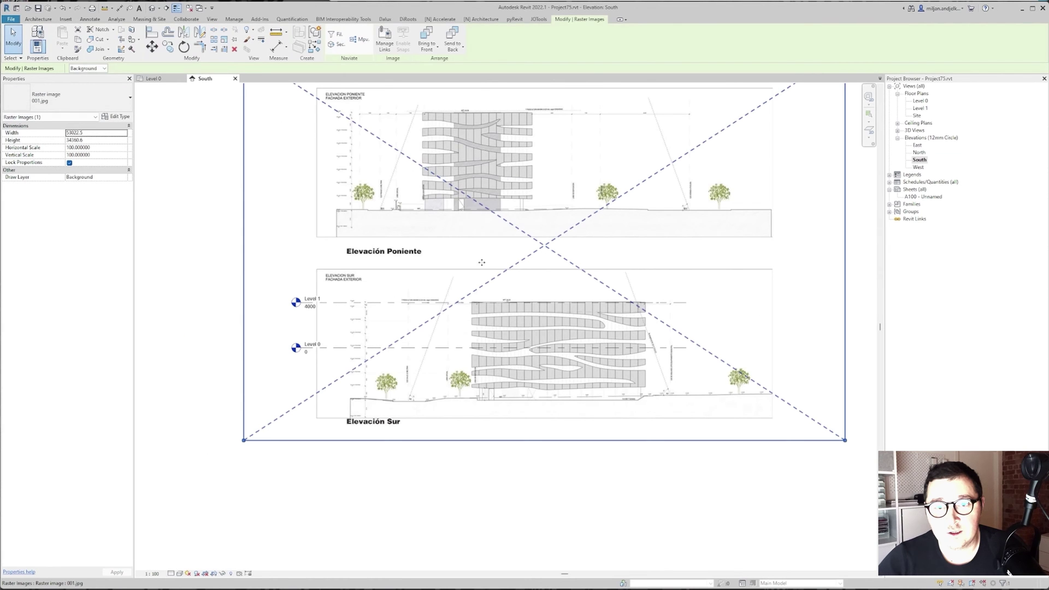
drag(493, 301, 481, 235)
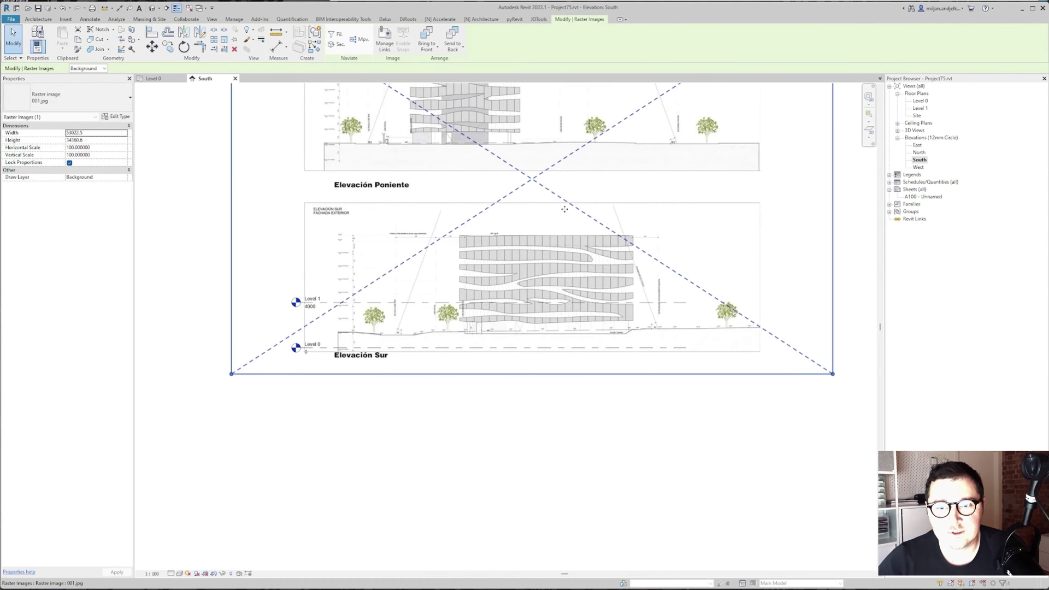
Move the linked image vertically so the ground line of Elevación Sur lies on Level 0.
scroll(331, 298, up, 3)
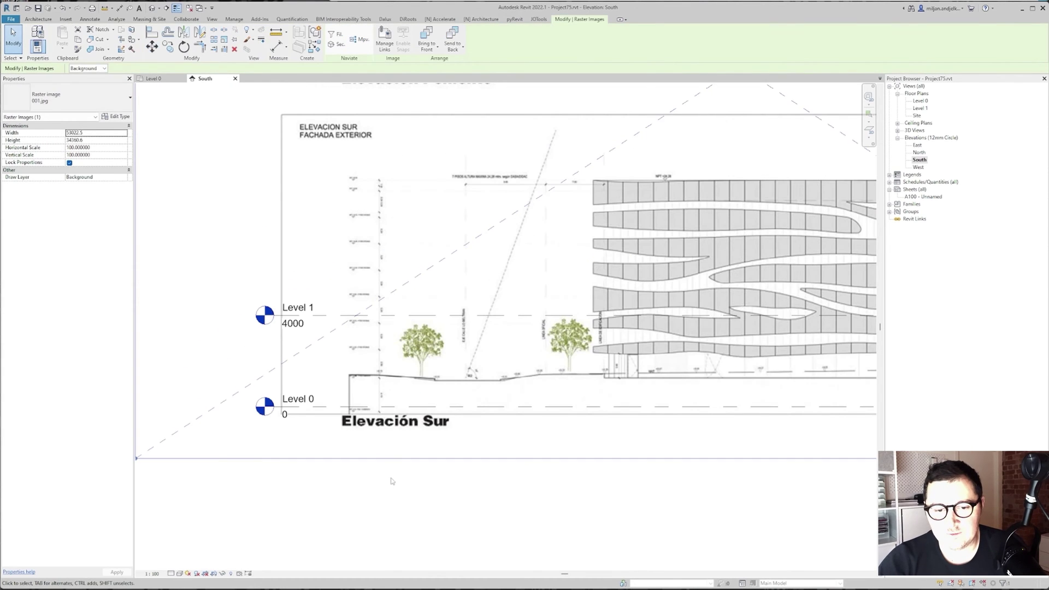
click(152, 47)
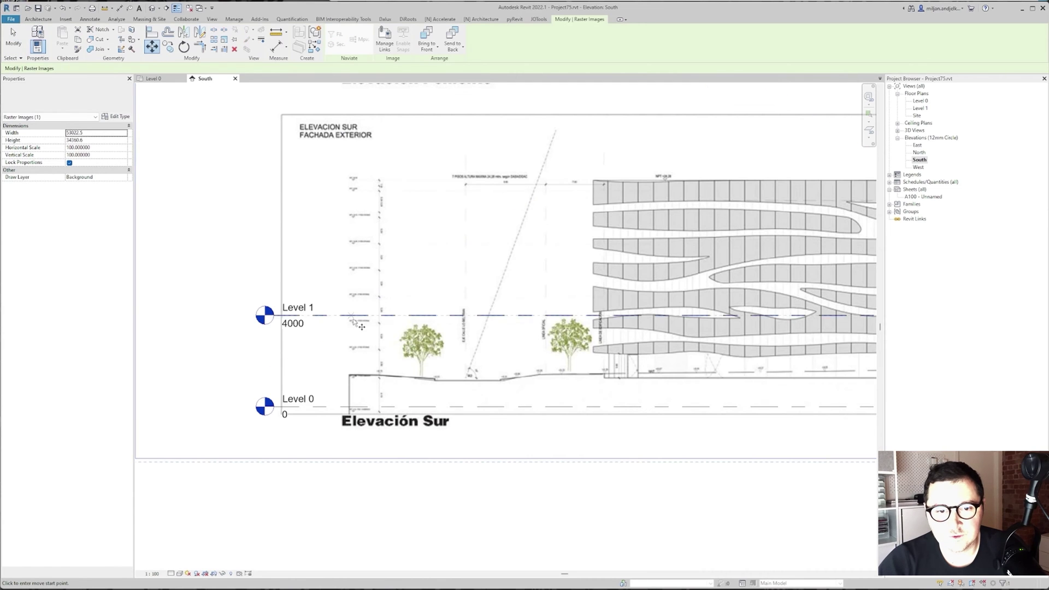
scroll(353, 305, up, 2)
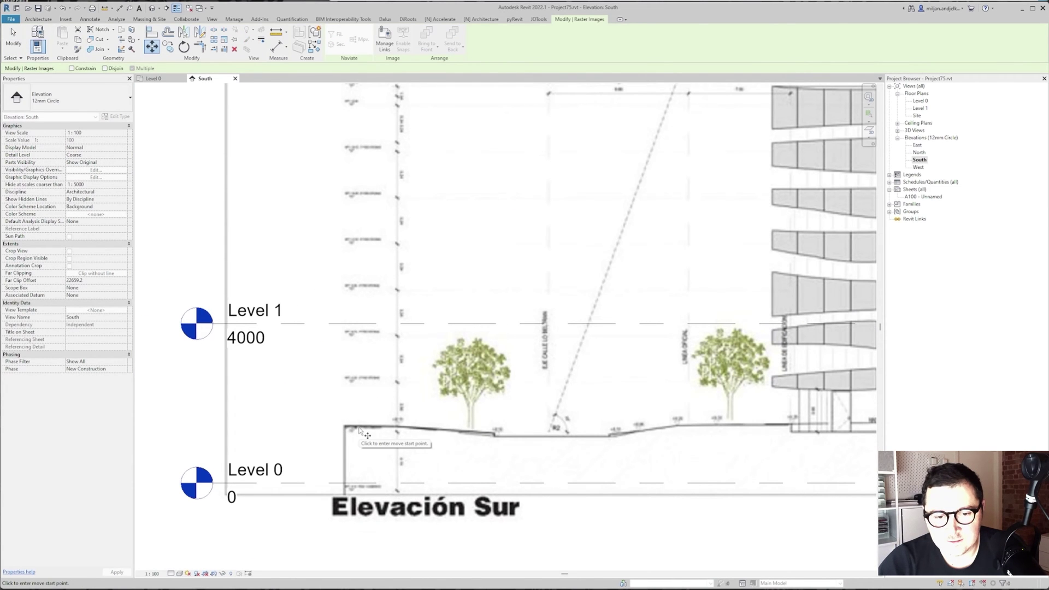
click(359, 428)
click(360, 483)
middle_drag(361, 484, 369, 351)
middle_drag(186, 197, 277, 216)
scroll(278, 216, down, 1)
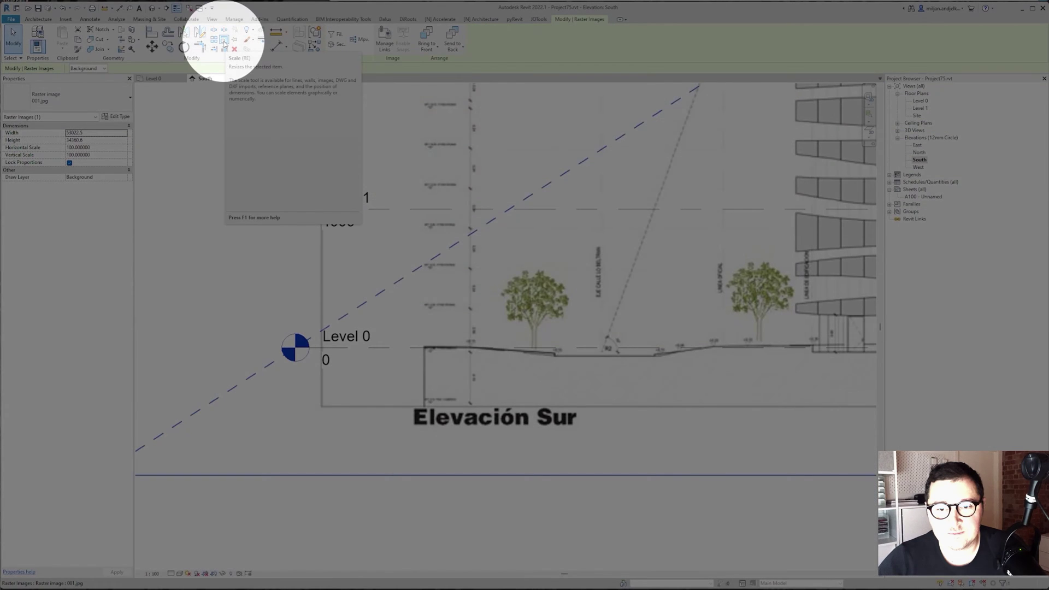
Scale the image graphically from the ground line so its first floor mark reaches Level 1 at 4000.
click(224, 39)
click(425, 348)
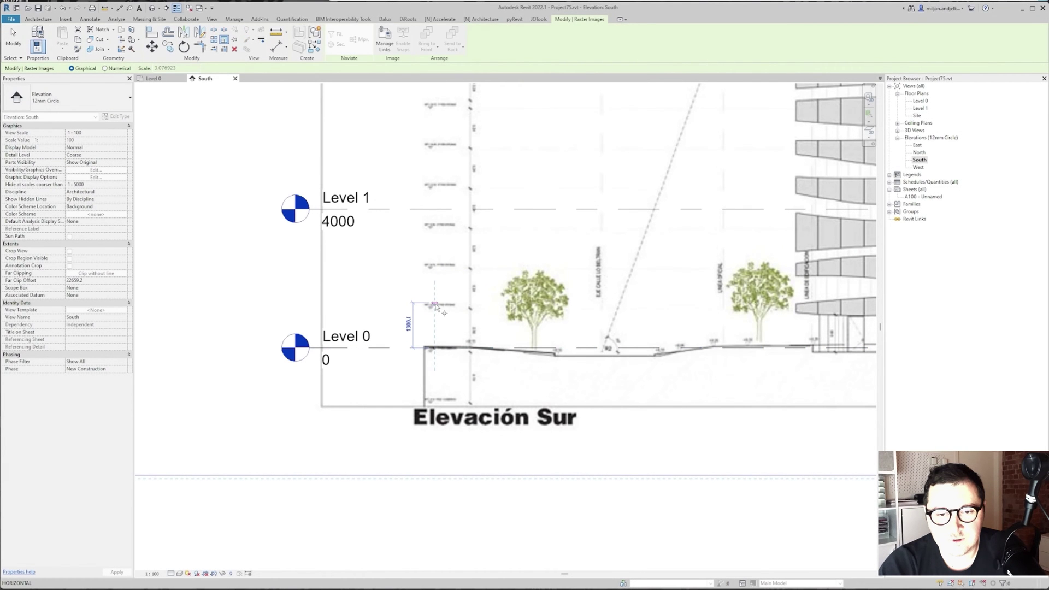
scroll(435, 304, up, 1)
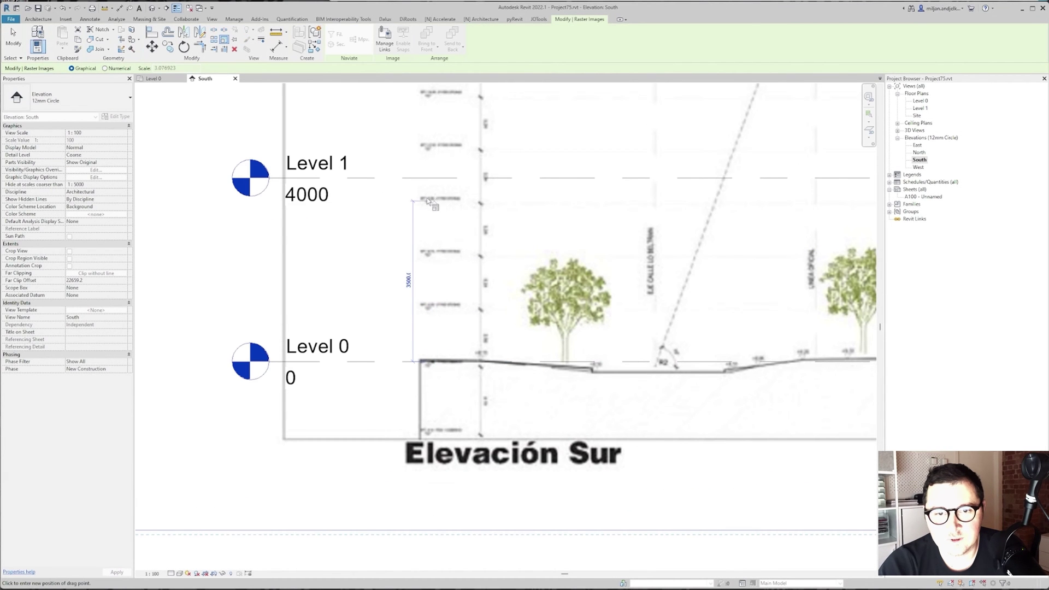
click(432, 179)
scroll(411, 228, down, 6)
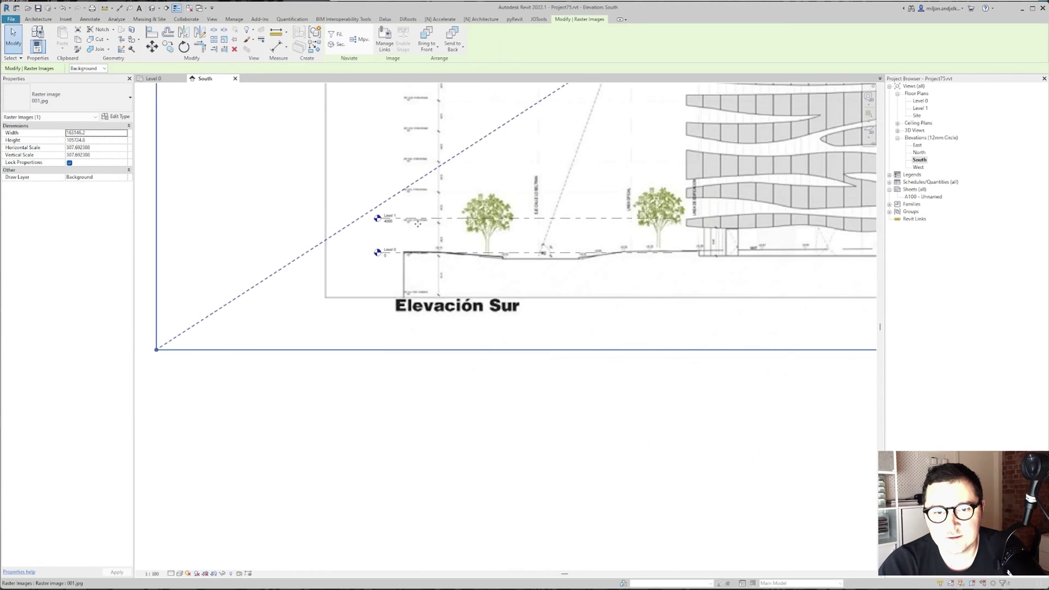
scroll(424, 228, up, 6)
middle_drag(424, 229, 424, 261)
scroll(417, 243, down, 5)
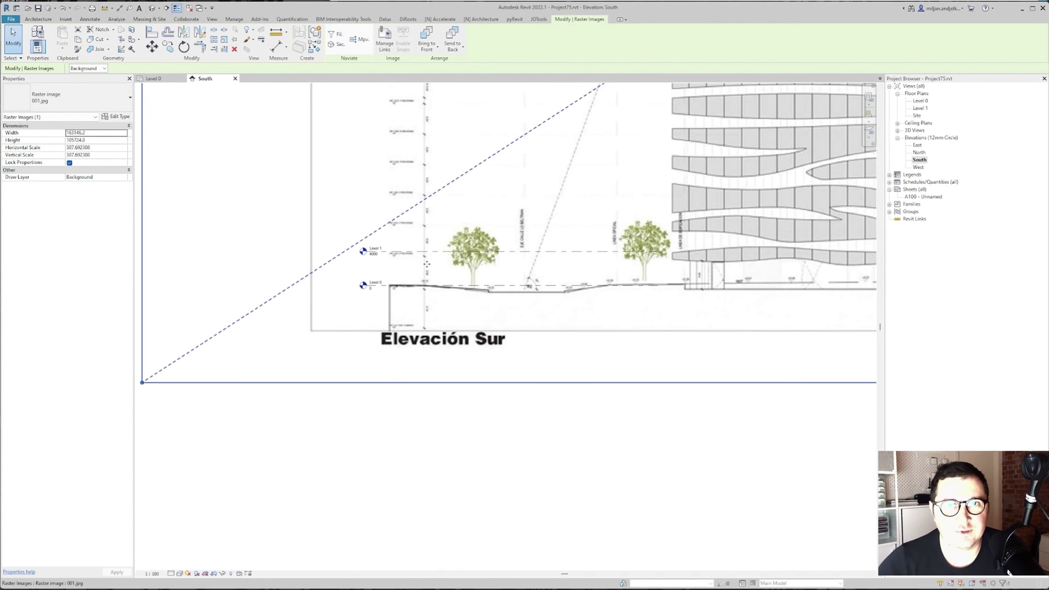
Nudge the scaled image sideways until the south facade of the building lies over the level lines.
middle_drag(559, 265, 305, 333)
scroll(395, 305, down, 2)
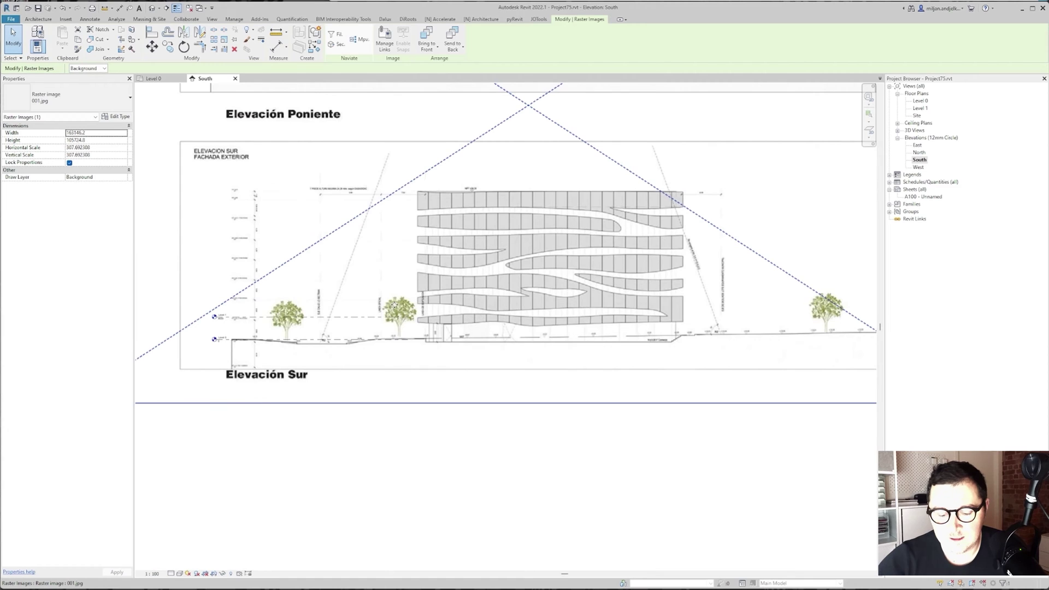
scroll(406, 421, down, 1)
key(Left)
key(Left)
key(Left)
key(Left)
key(Left)
key(Left)
key(Left)
key(Left)
key(Left)
key(Left)
key(Left)
key(Left)
key(Left)
key(Left)
key(Left)
scroll(405, 420, right, 3)
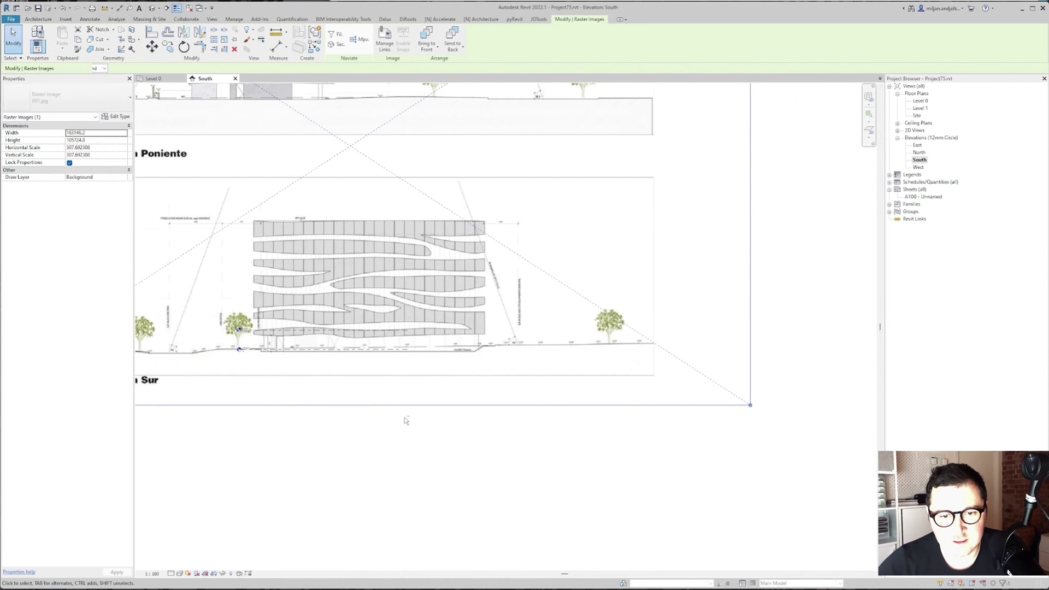
Draw a horizontal Generic 200 mm wall about 9300 mm long in the Level 0 plan, located by Finish Face: Exterior.
key(ctrl+Tab)
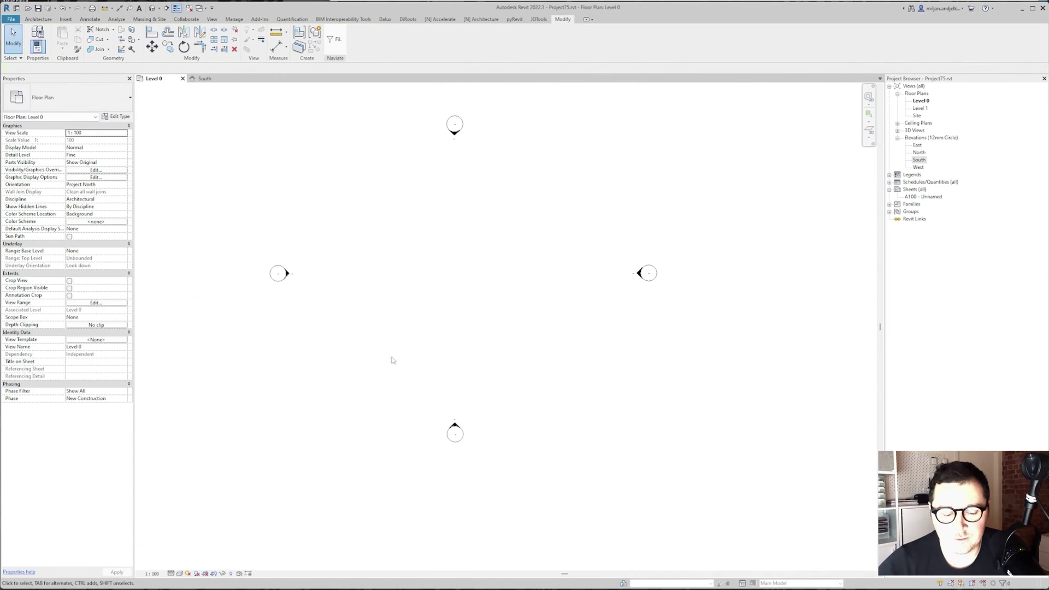
key(w)
key(a)
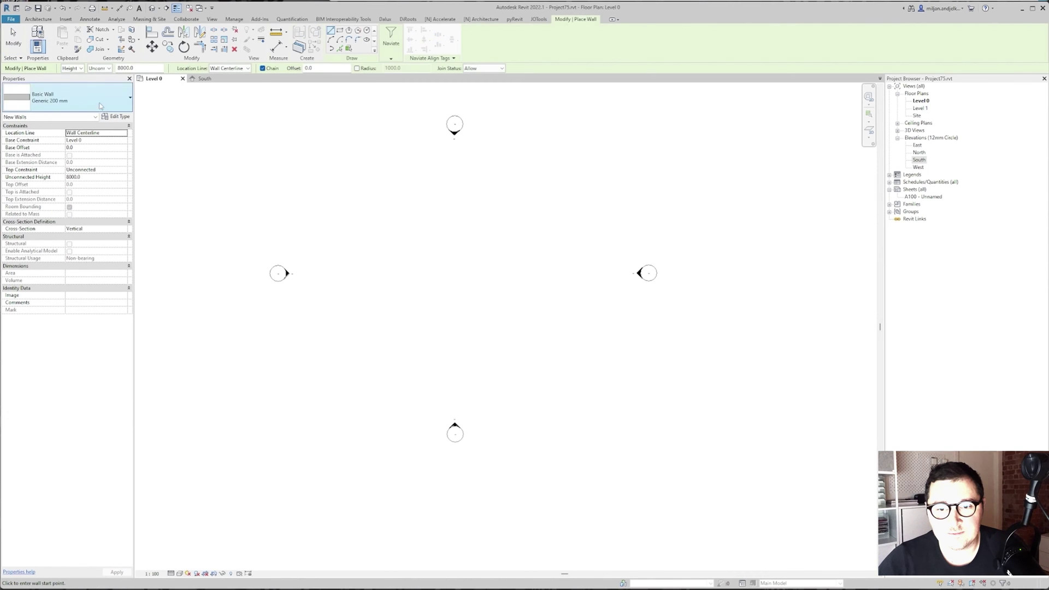
click(247, 68)
click(247, 91)
click(378, 293)
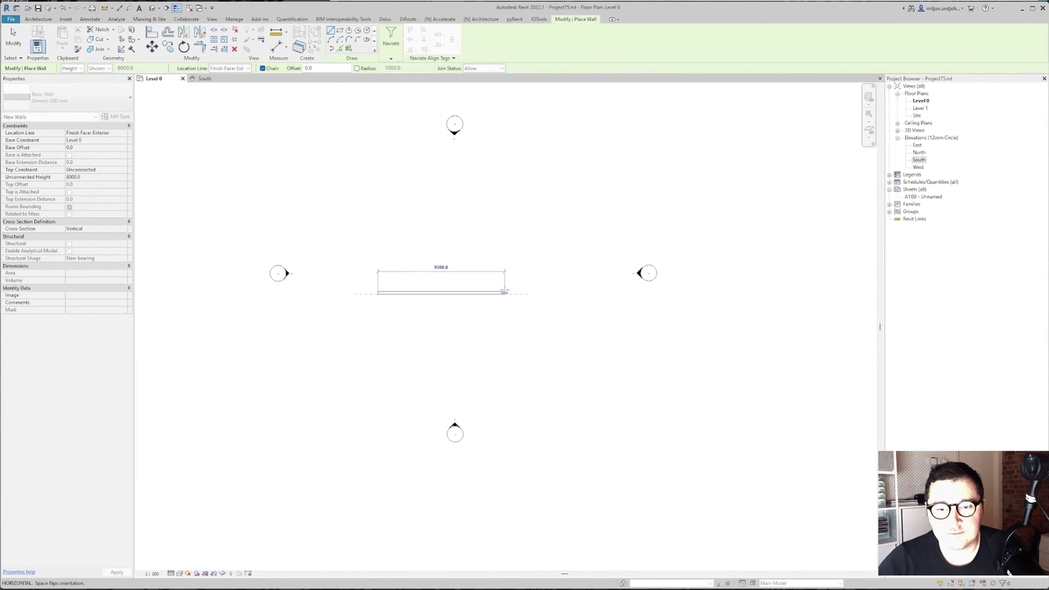
click(505, 293)
key(Escape)
key(Escape)
In the South elevation, stretch the wall's right end to the right edge of the facade in the image.
click(205, 79)
middle_drag(276, 330, 294, 327)
scroll(294, 327, up, 2)
click(257, 332)
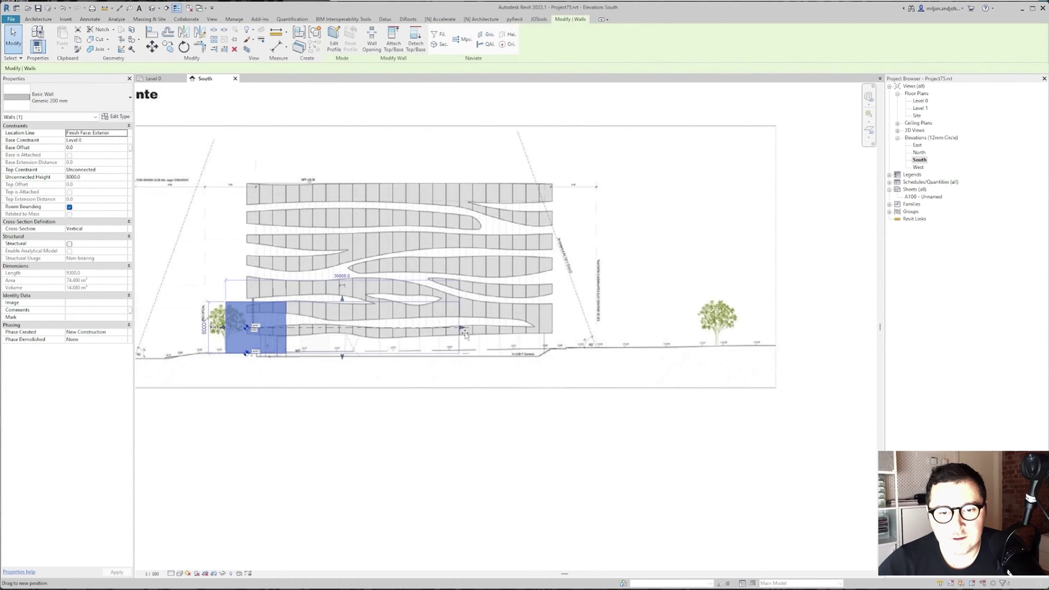
drag(532, 330, 550, 330)
scroll(550, 329, up, 8)
drag(561, 368, 581, 363)
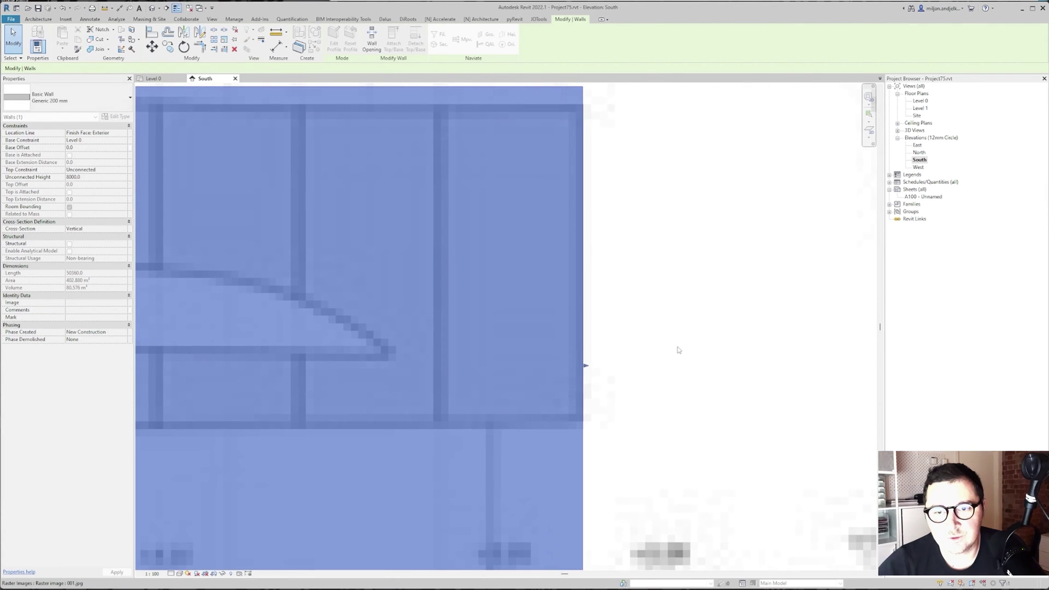
Pull the wall's left end to the left edge of the facade in the image.
scroll(581, 363, down, 8)
middle_drag(439, 300, 580, 297)
scroll(242, 336, up, 6)
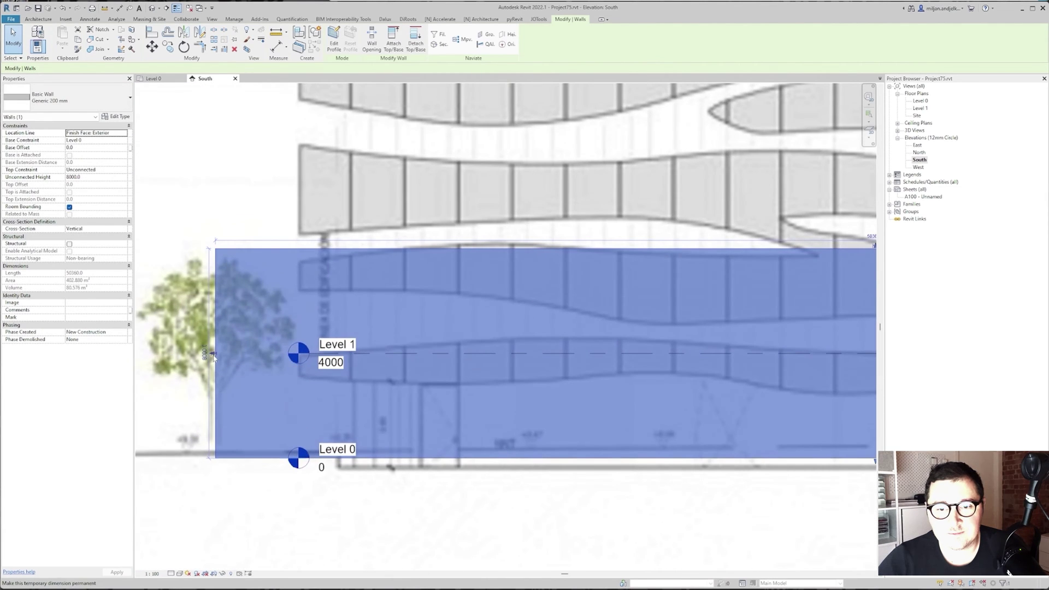
drag(214, 357, 184, 360)
click(377, 355)
scroll(355, 357, down, 4)
scroll(305, 264, down, 2)
click(322, 282)
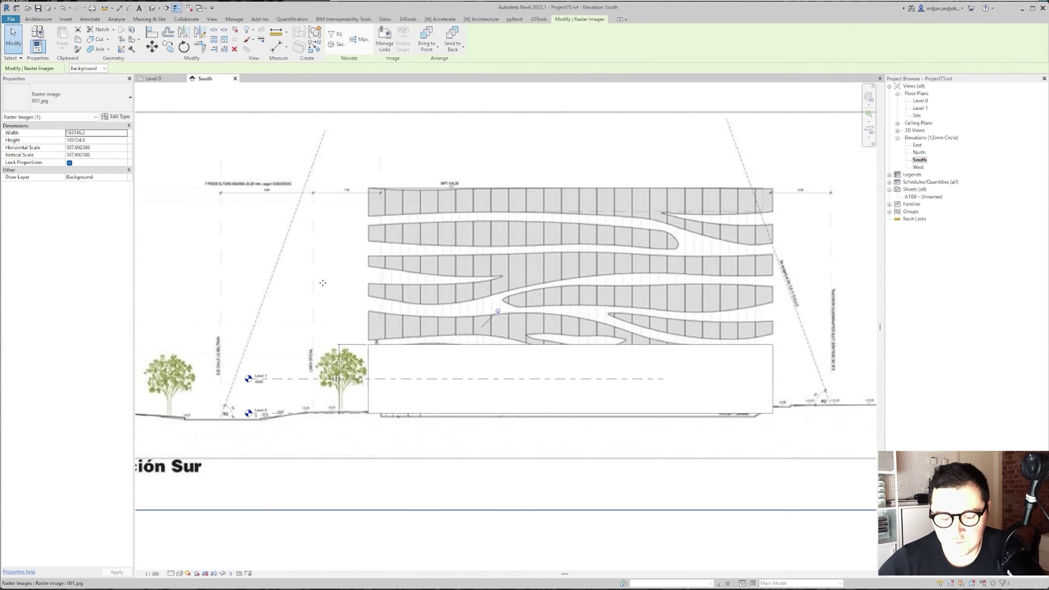
Draw a new level line along the building's top edge, about 21900 mm above Level 1.
key(l)
click(262, 191)
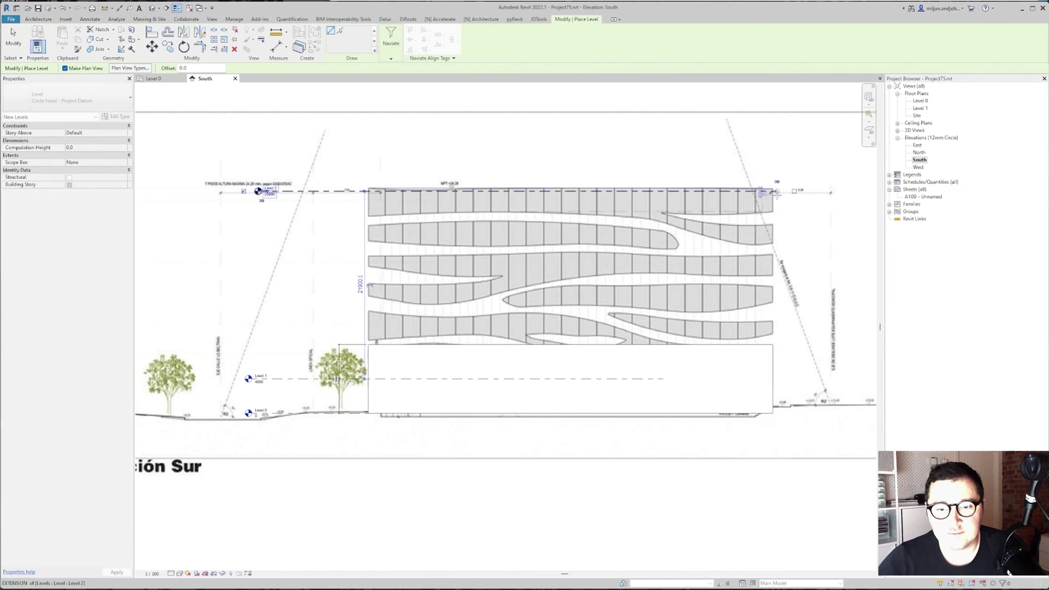
click(778, 191)
key(Escape)
Set the distance from Level 1 to the new top level to 22000.
click(343, 192)
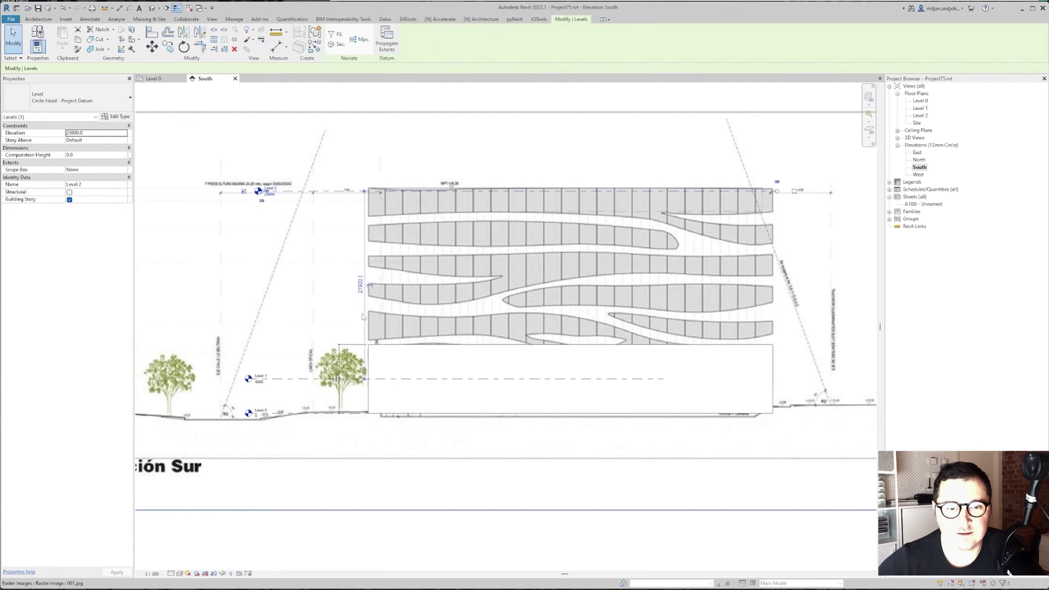
click(360, 284)
text(2)
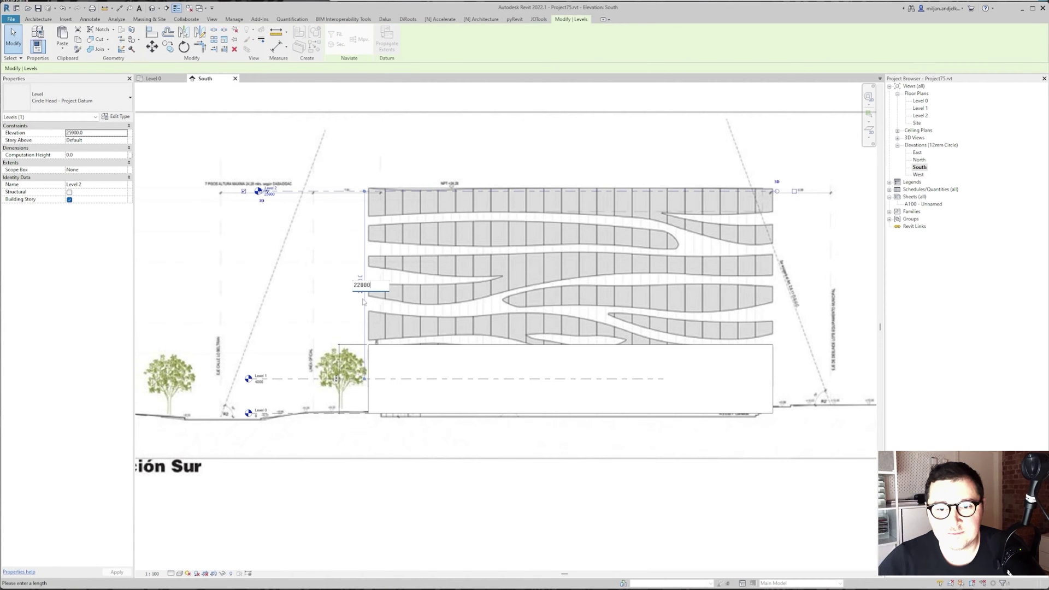
text(2000)
key(Return)
key(Escape)
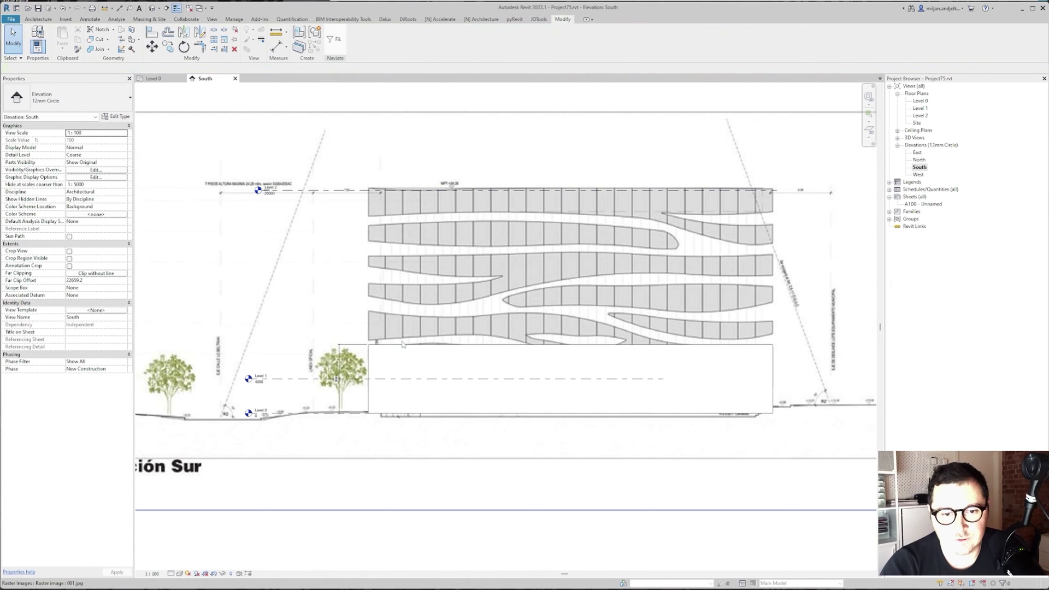
Constrain the top of the facade wall up to Level 2.
click(405, 349)
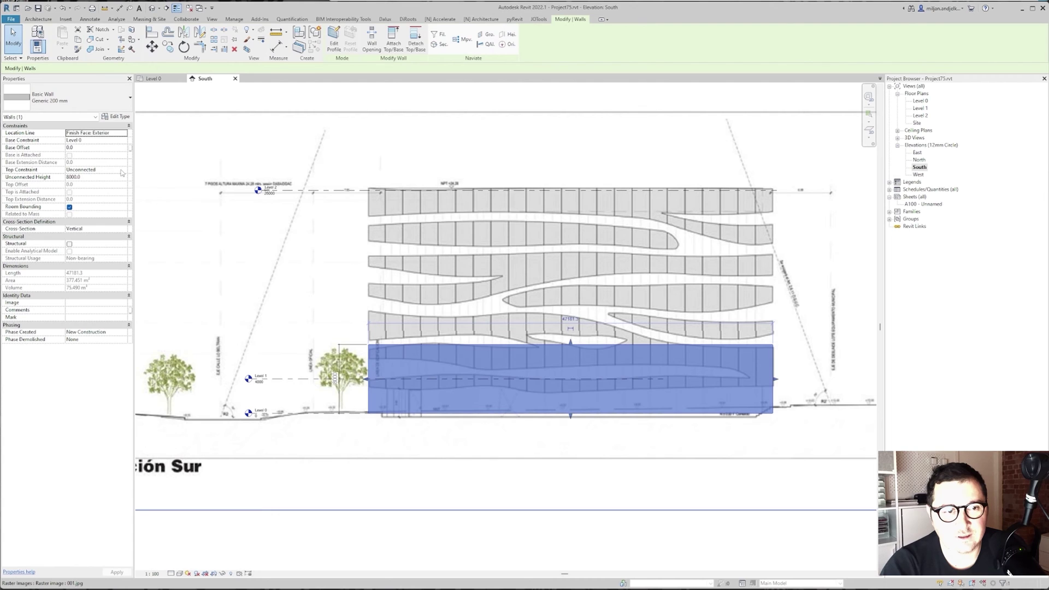
click(123, 170)
click(104, 196)
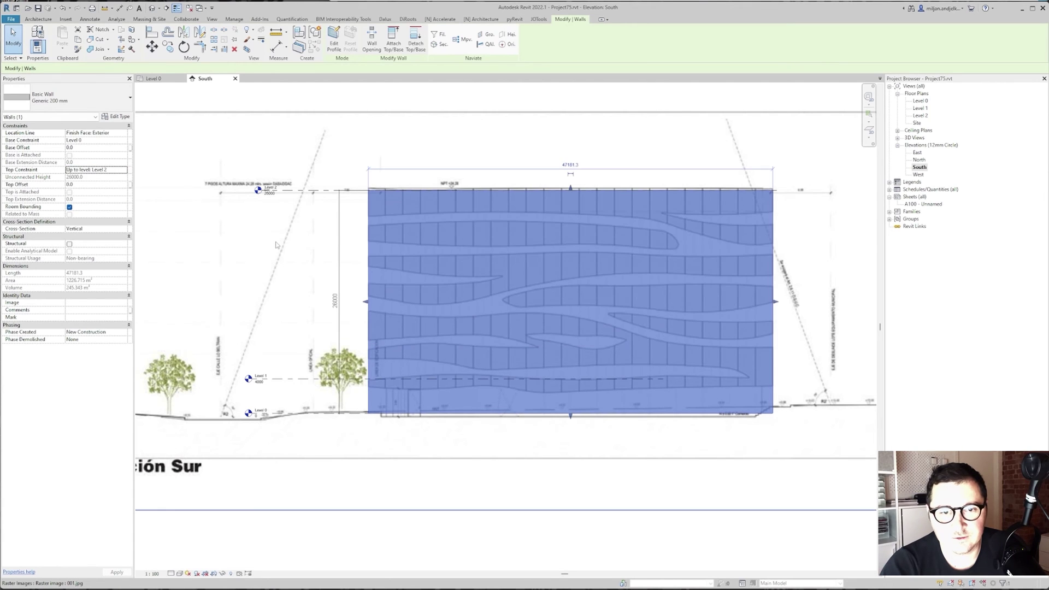
click(341, 145)
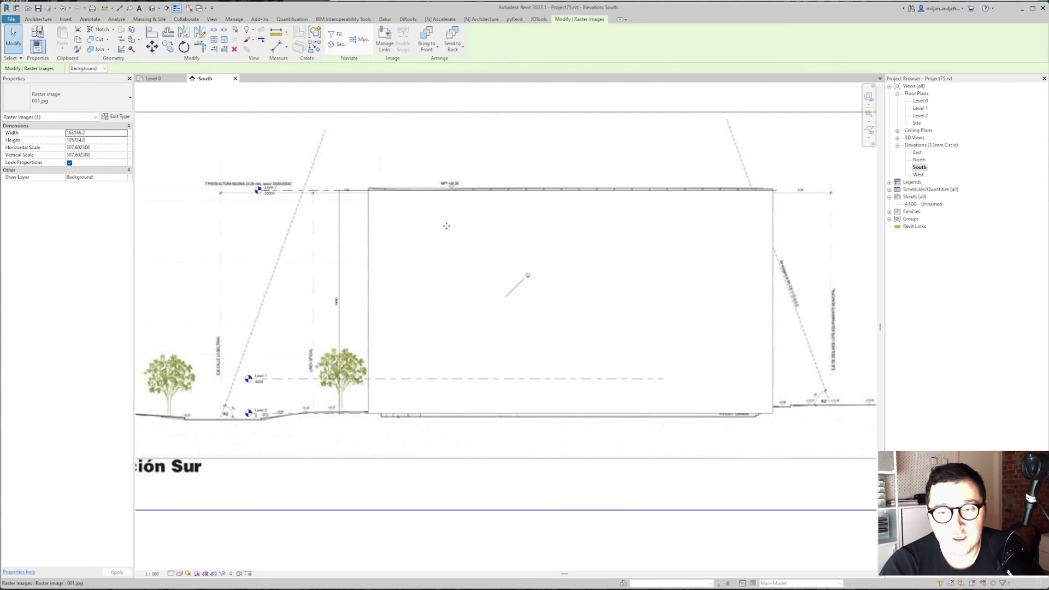
Open the East elevation and link the image 002.jpg, placing it over the level lines.
double_click(918, 153)
click(539, 309)
click(545, 394)
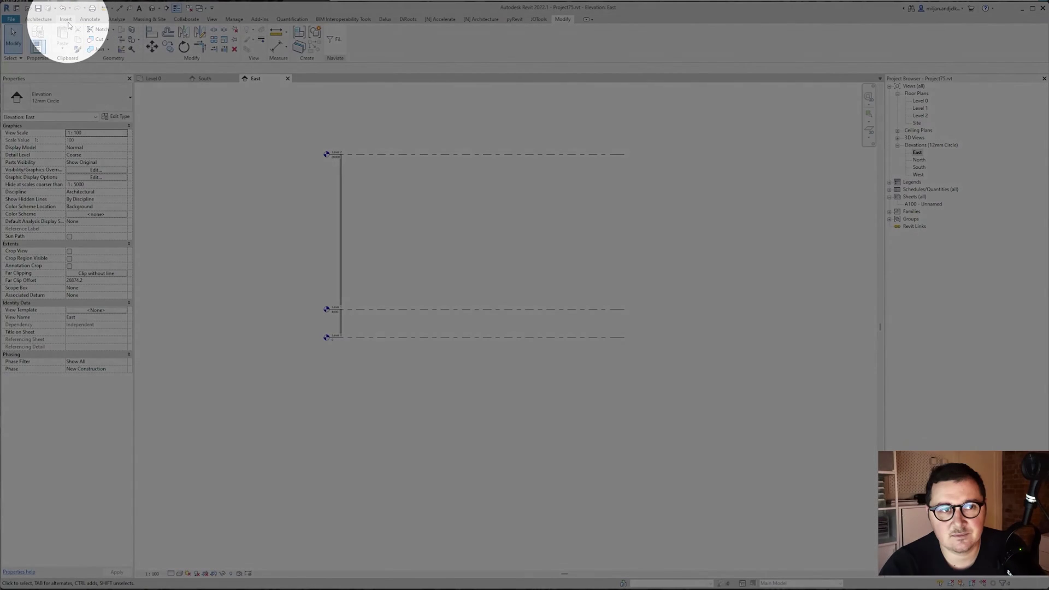
click(66, 19)
click(213, 41)
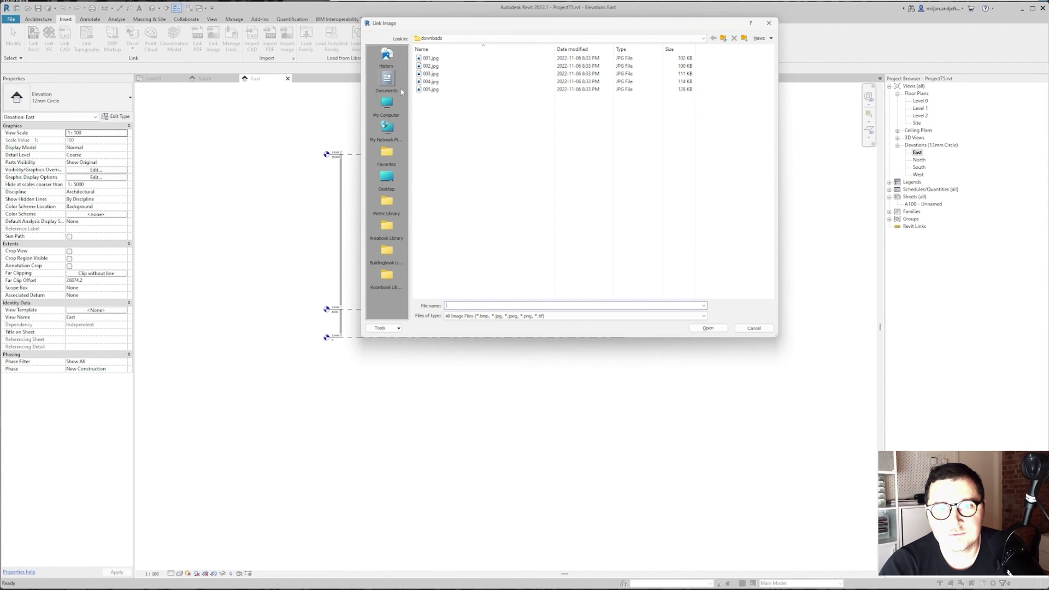
click(431, 66)
click(708, 328)
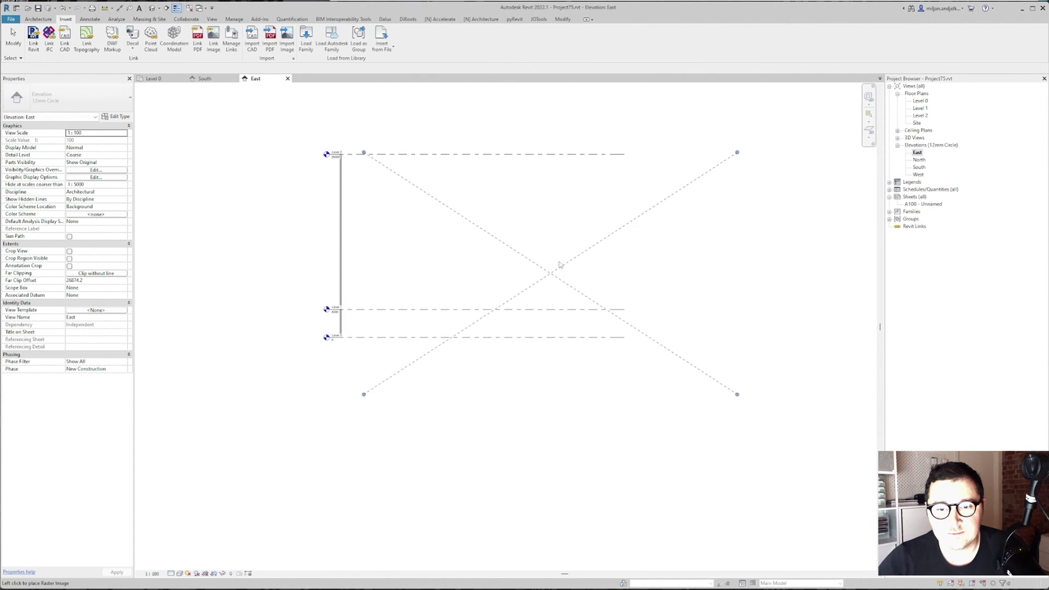
scroll(585, 253, up, 4)
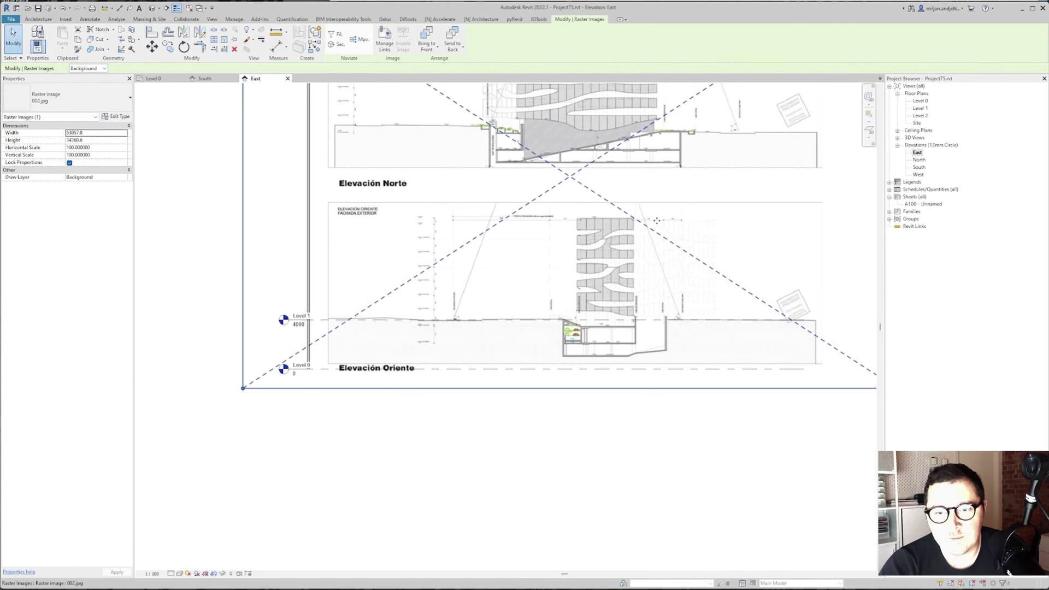
Move the 002.jpg image so the ground-floor level mark of Elevación Oriente sits on Level 0.
scroll(350, 349, up, 5)
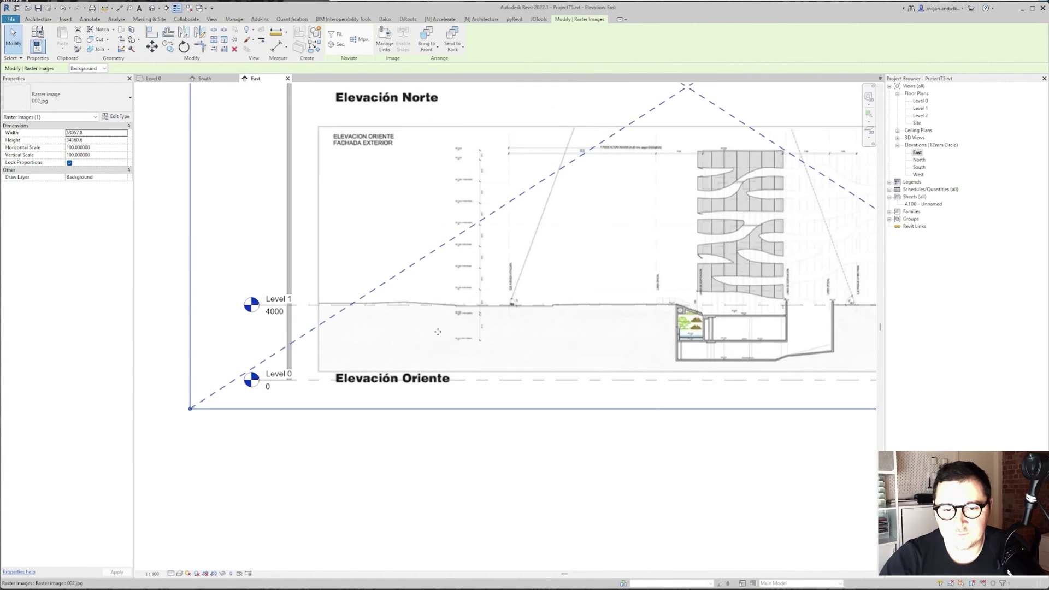
scroll(485, 326, up, 2)
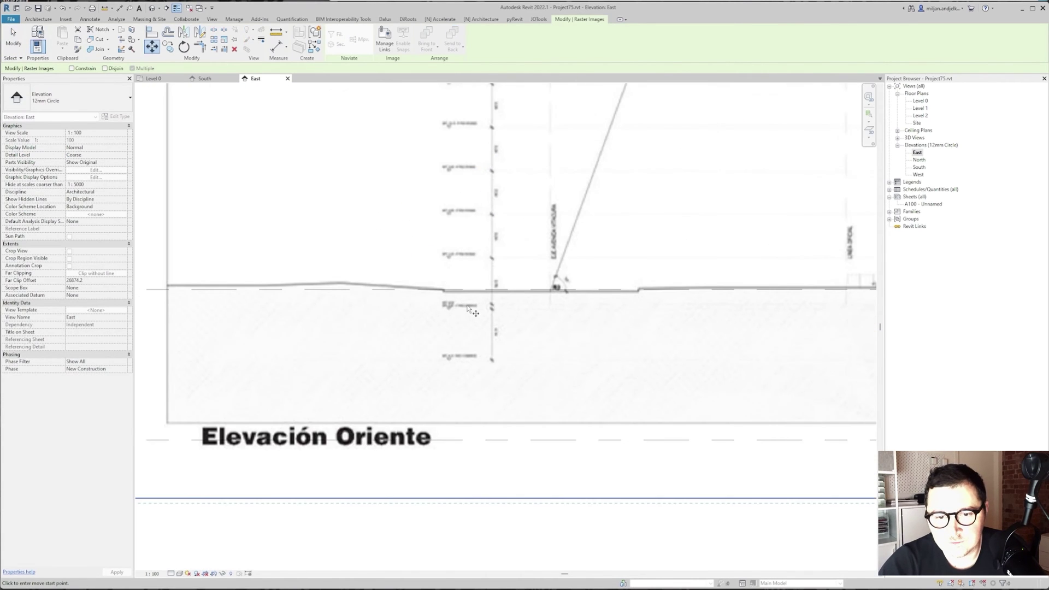
scroll(471, 311, down, 3)
click(480, 306)
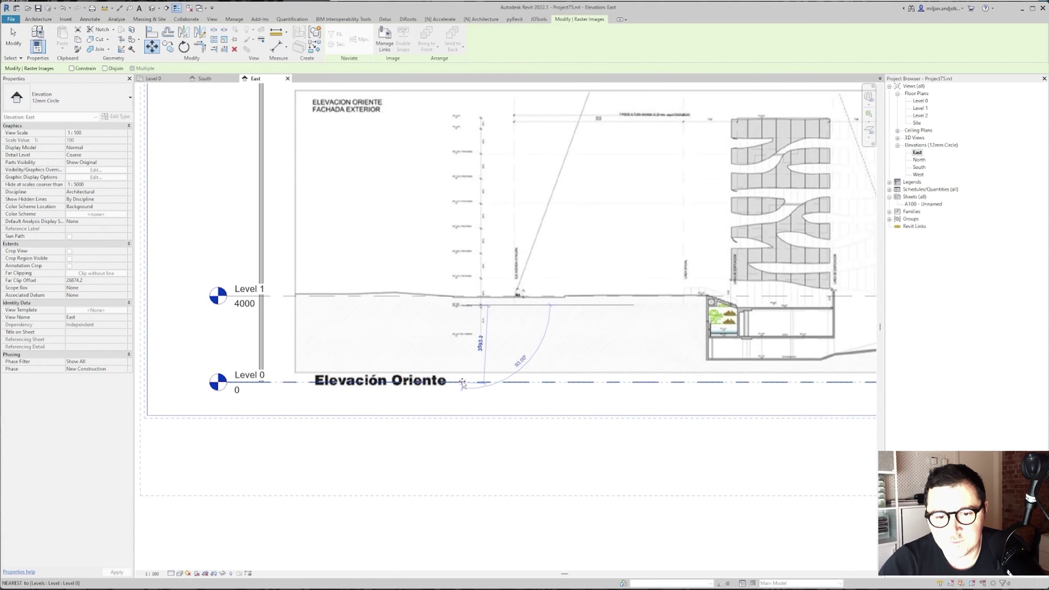
click(462, 382)
Scale the 002.jpg image graphically from Level 0 so its next floor mark meets Level 1.
click(224, 39)
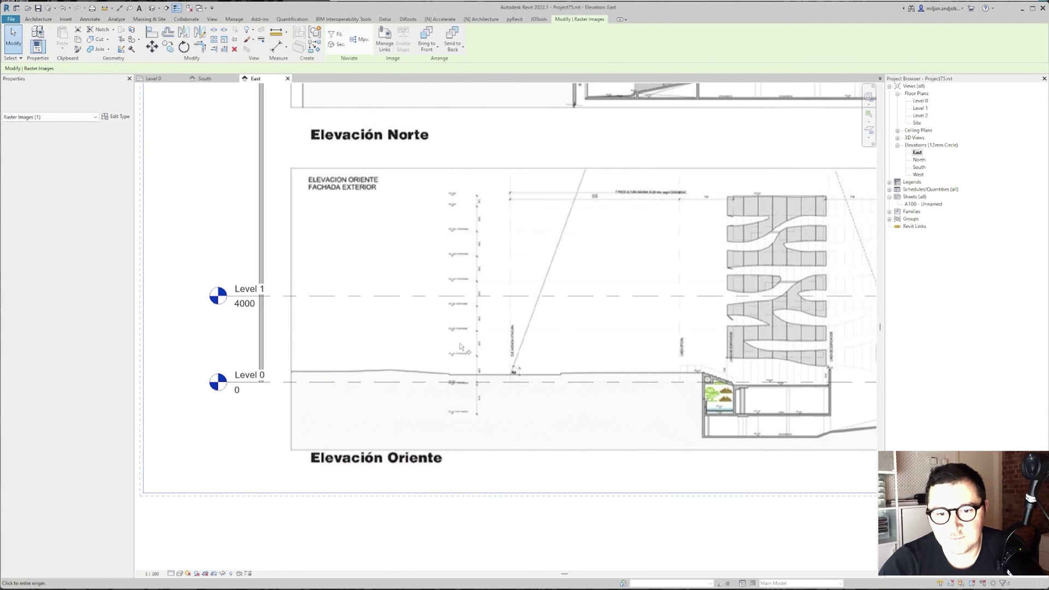
click(464, 382)
scroll(464, 373, up, 2)
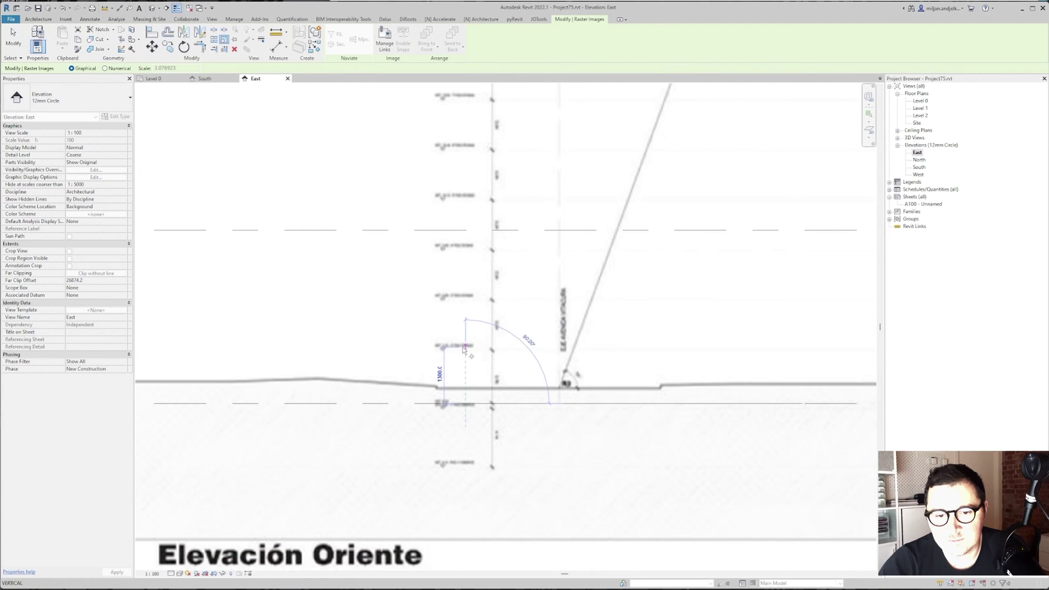
click(464, 348)
click(468, 231)
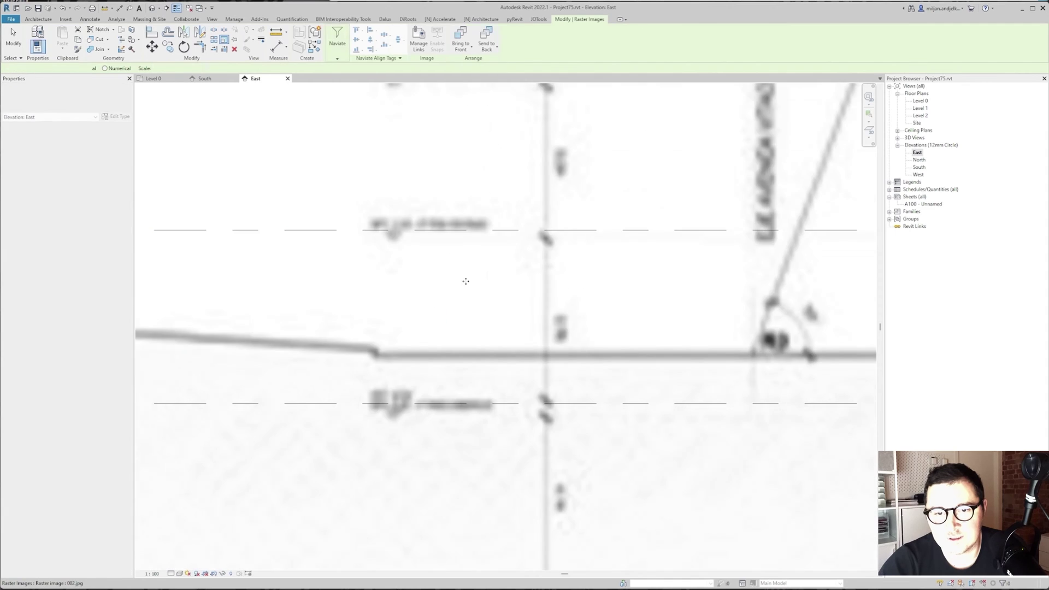
Nudge the scaled image sideways until the left edge of the Elevación Oriente facade meets the existing facade wall.
scroll(466, 284, down, 5)
scroll(466, 283, down, 2)
key(Left)
key(Left)
key(Left)
key(Left)
key(Left)
key(Left)
key(Left)
key(Left)
key(Left)
key(Left)
key(Left)
key(Left)
key(Left)
key(Left)
key(Left)
key(Left)
key(Left)
key(Left)
key(Left)
key(Left)
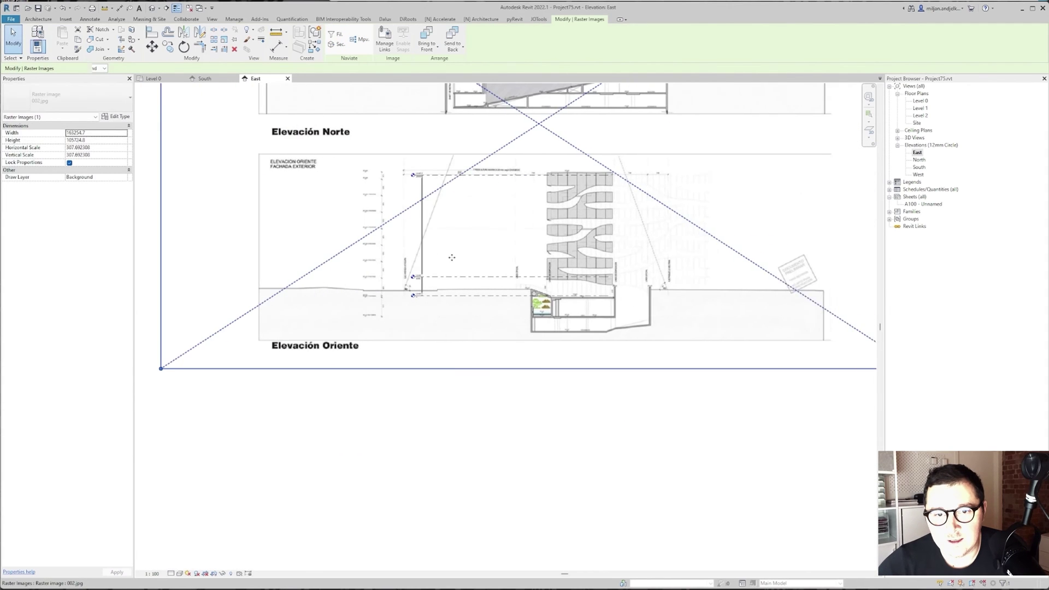
key(Left)
key(Left)
key(Left)
key(Left)
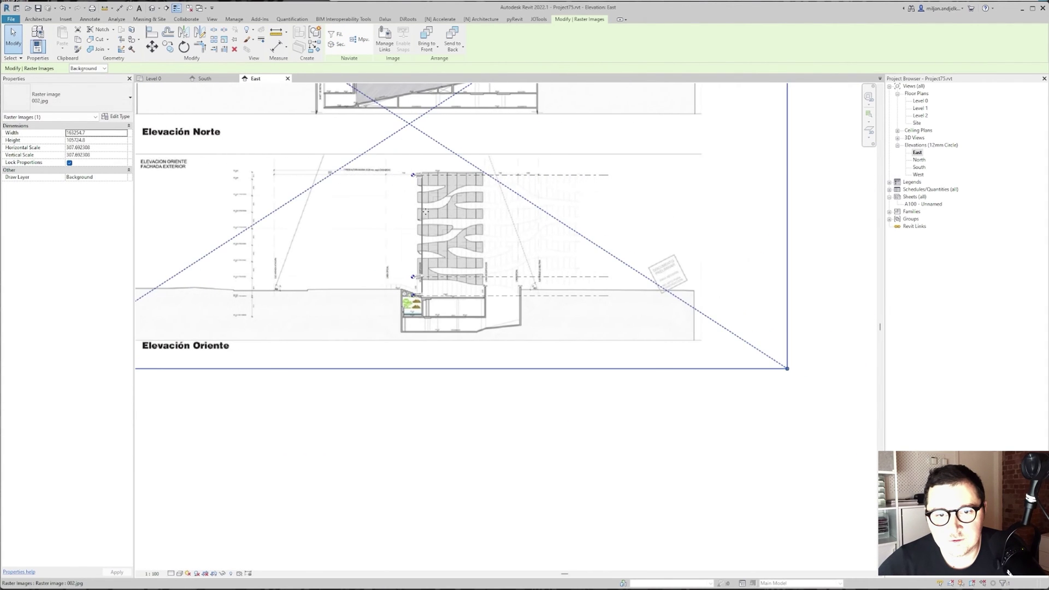
scroll(424, 210, up, 2)
scroll(421, 206, up, 6)
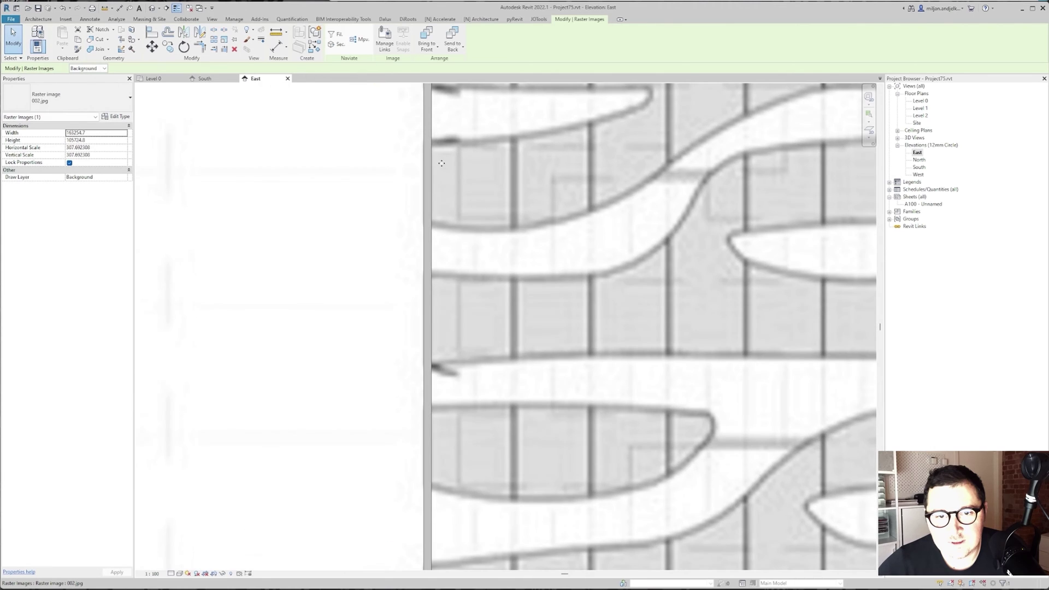
scroll(416, 203, down, 8)
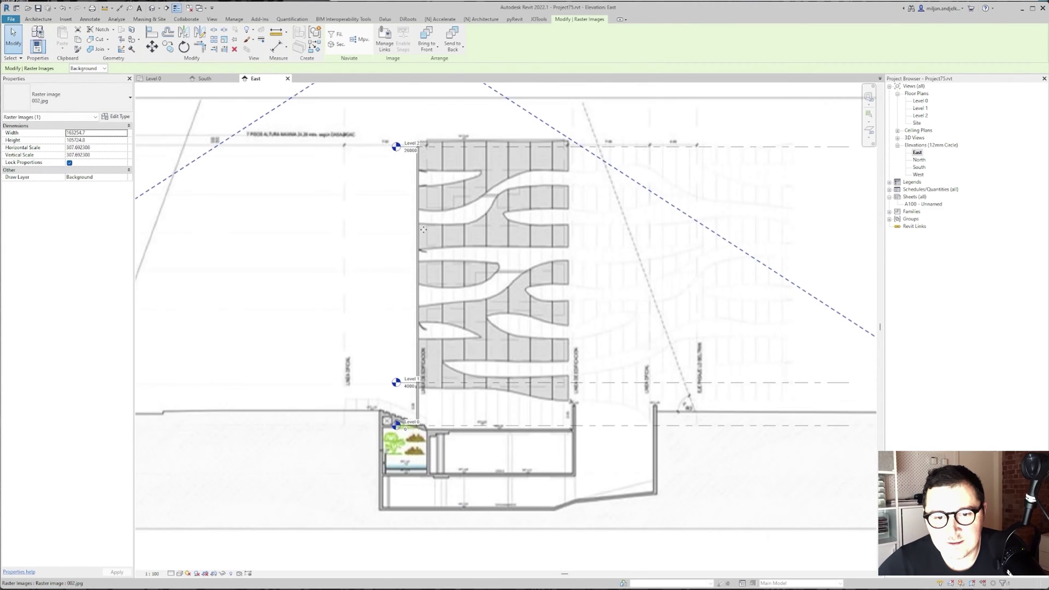
scroll(421, 332, up, 3)
In the Level 0 plan, draw a matching wall perpendicular to the front facade wall from its right end.
click(155, 79)
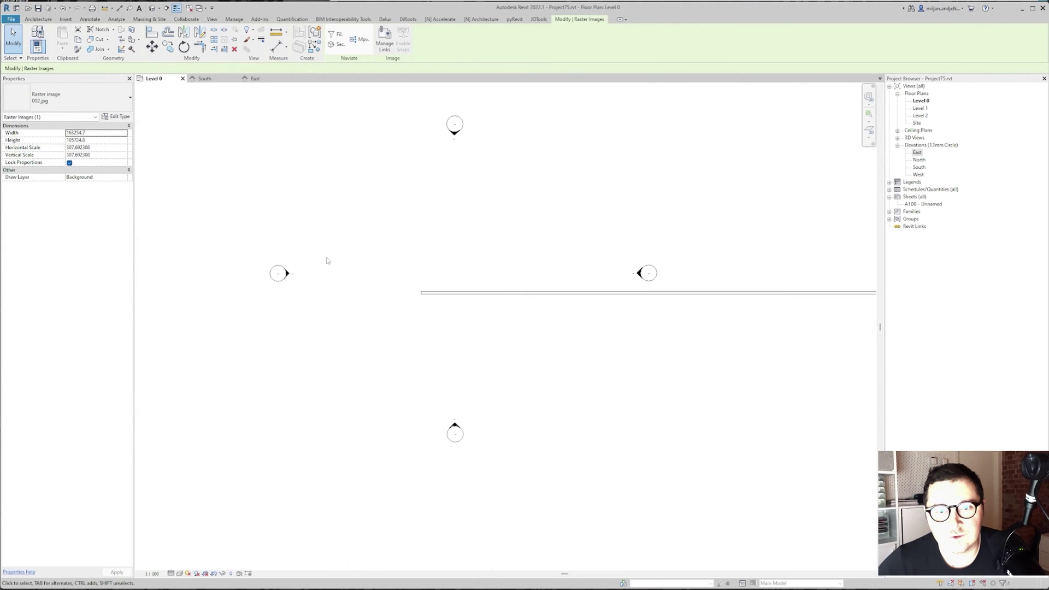
scroll(330, 264, down, 2)
middle_drag(525, 284, 289, 328)
click(292, 321)
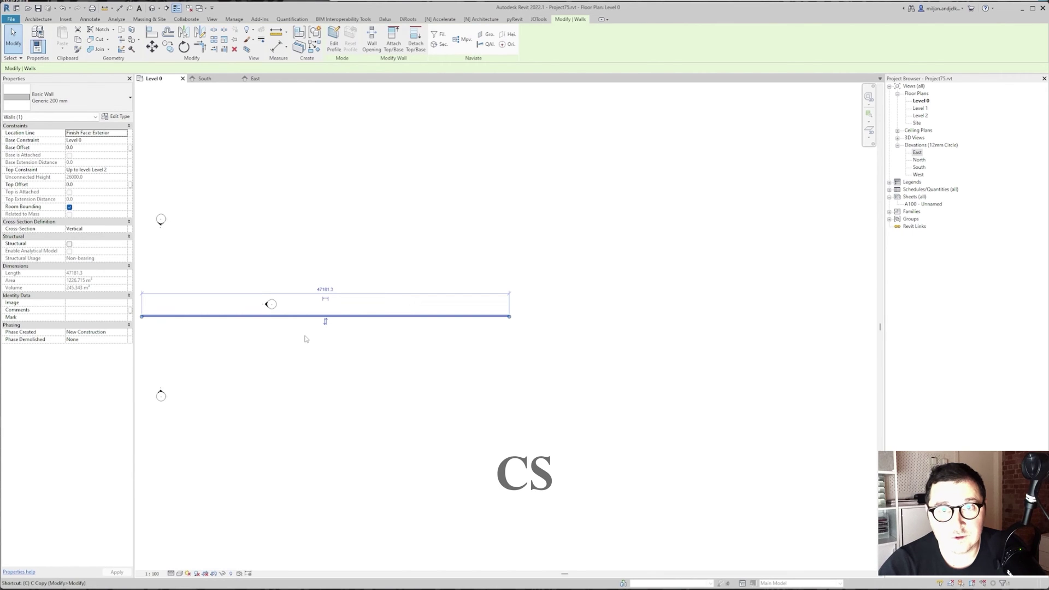
click(510, 316)
scroll(510, 266, up, 5)
click(507, 258)
key(Escape)
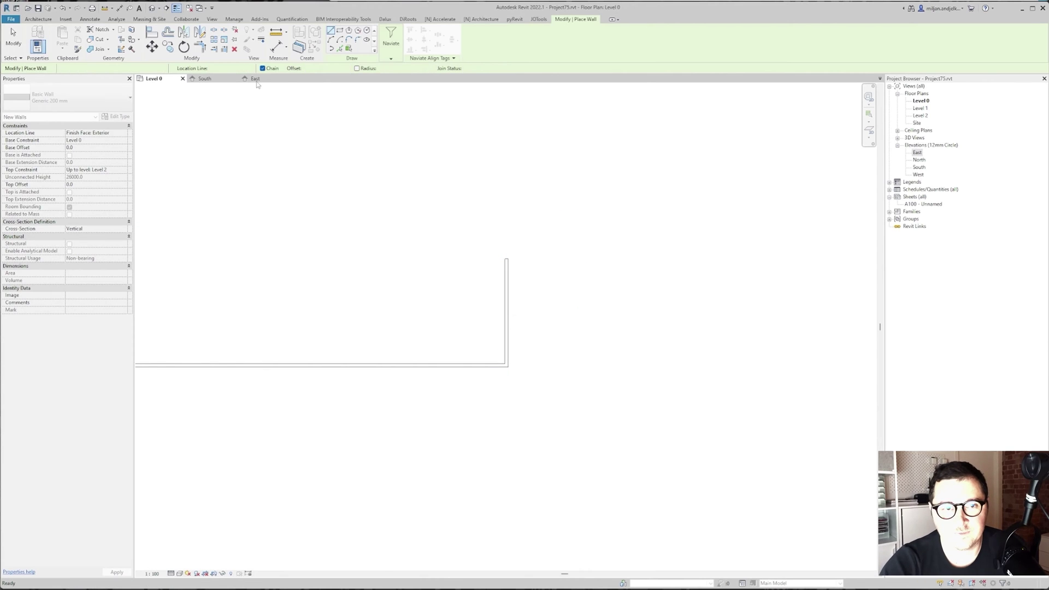
Move the East elevation's view line beyond the new side wall and pull in its far clip to about 4600 mm.
click(255, 78)
scroll(425, 320, down, 5)
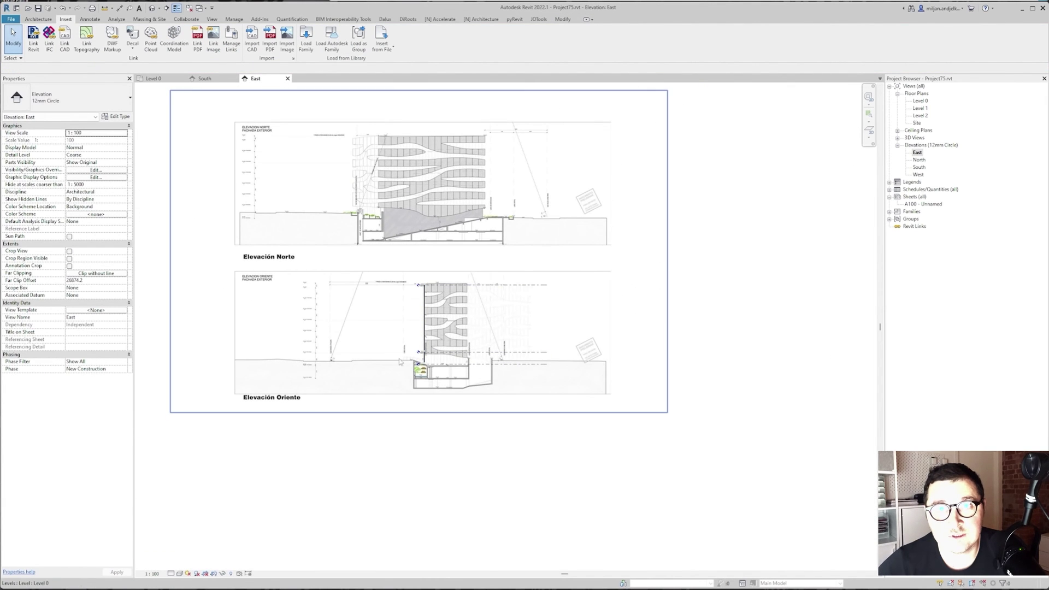
click(154, 78)
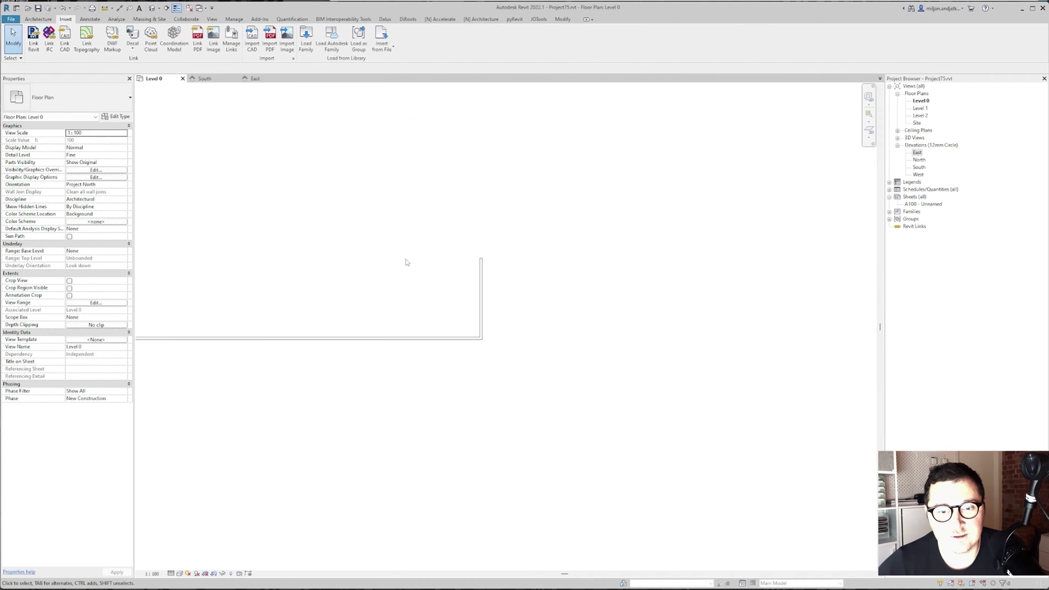
scroll(308, 280, up, 1)
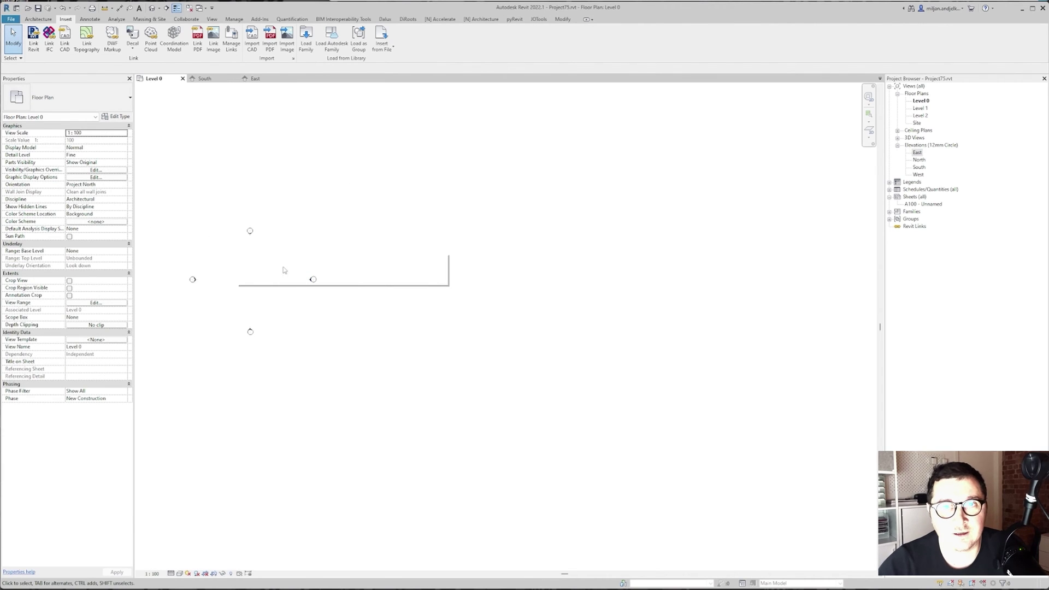
middle_drag(280, 266, 380, 282)
scroll(388, 289, up, 2)
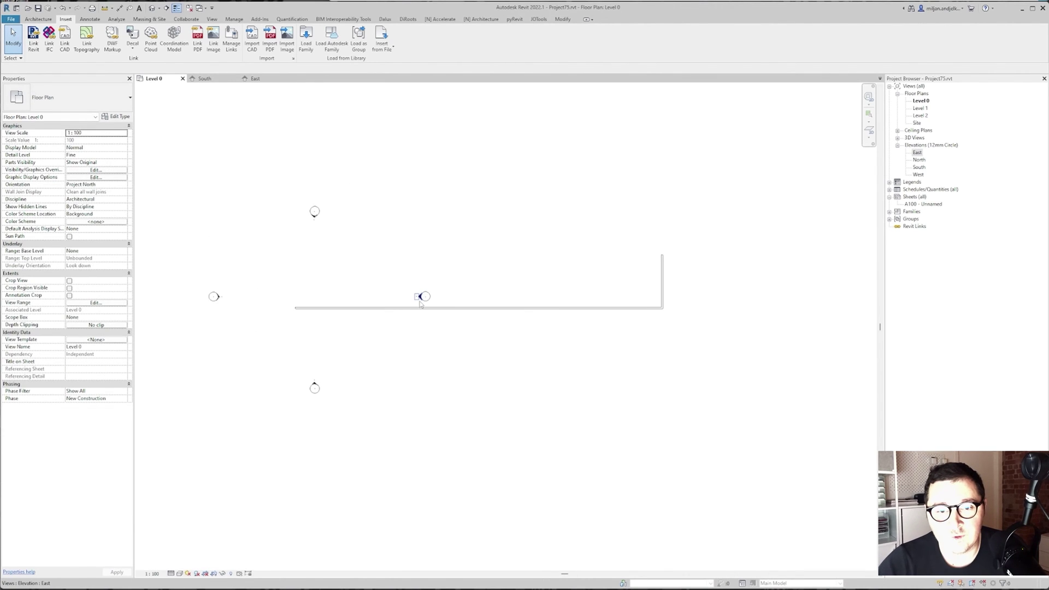
click(421, 304)
drag(427, 342, 689, 334)
middle_drag(494, 310, 441, 304)
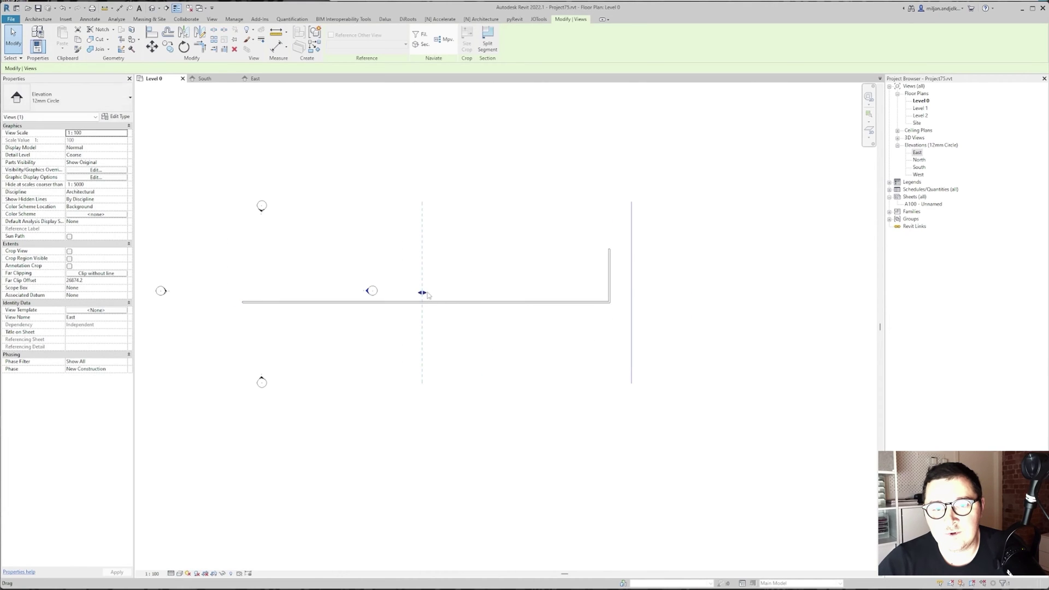
drag(425, 294, 550, 295)
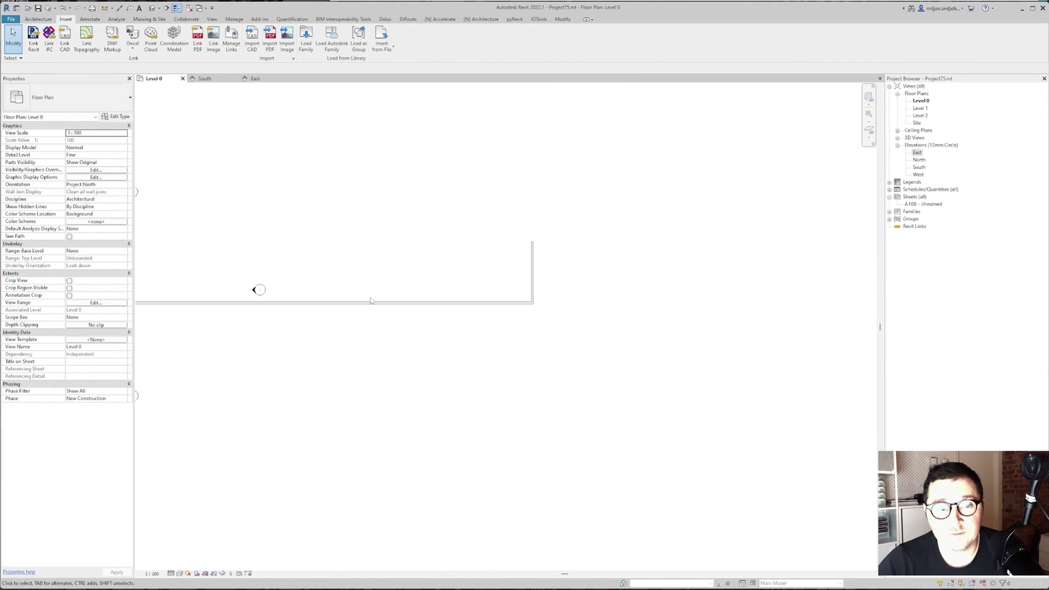
Move the East elevation marker outside the building, to the right of the side wall.
click(263, 296)
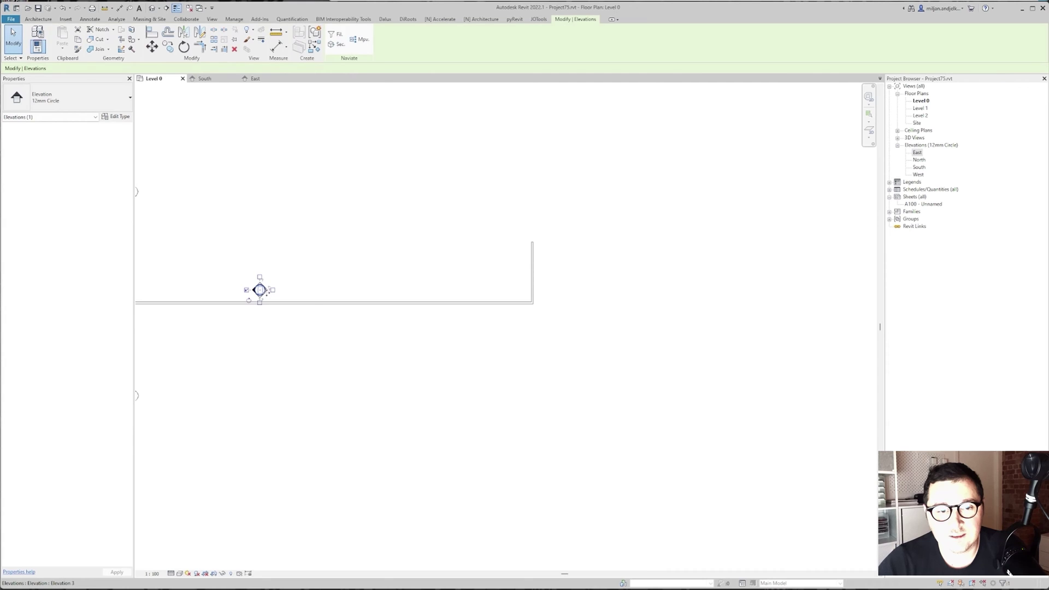
drag(605, 286, 591, 296)
click(582, 286)
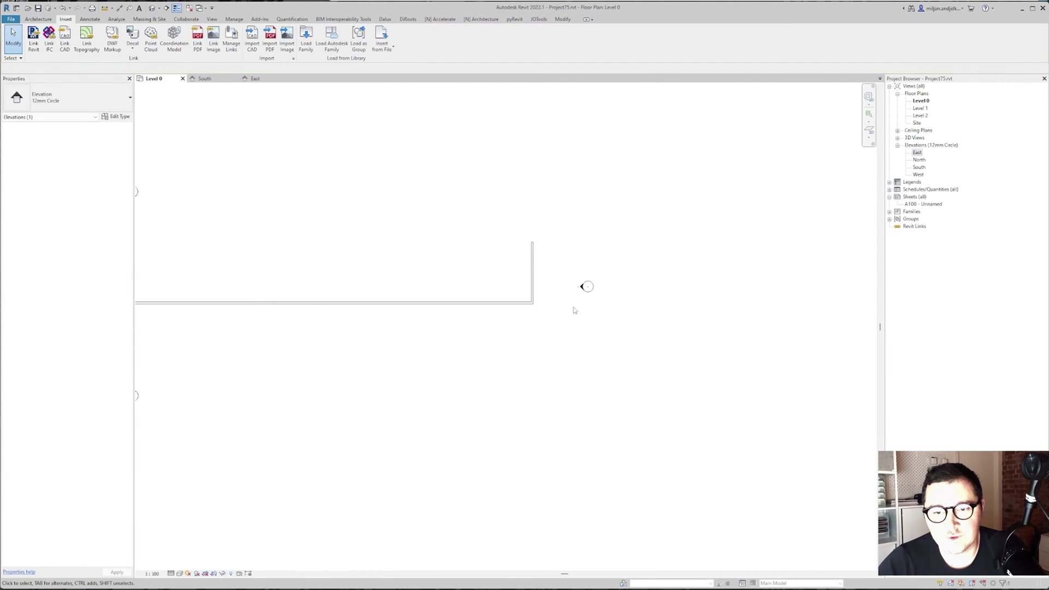
In the East elevation, stretch the side wall's free end to the right edge of the facade in the image.
click(254, 78)
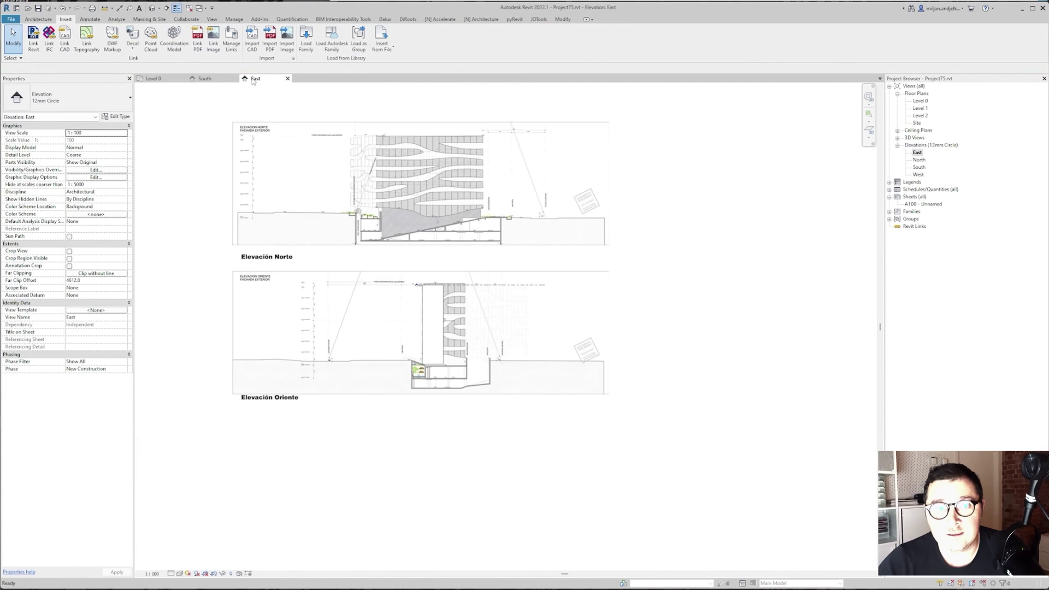
scroll(440, 321, up, 3)
click(449, 312)
scroll(447, 321, up, 3)
drag(426, 334, 523, 335)
click(523, 334)
scroll(555, 323, down, 2)
Open the default 3D view, place it first among the open views, and examine the facade photo 005.jpg.
click(158, 78)
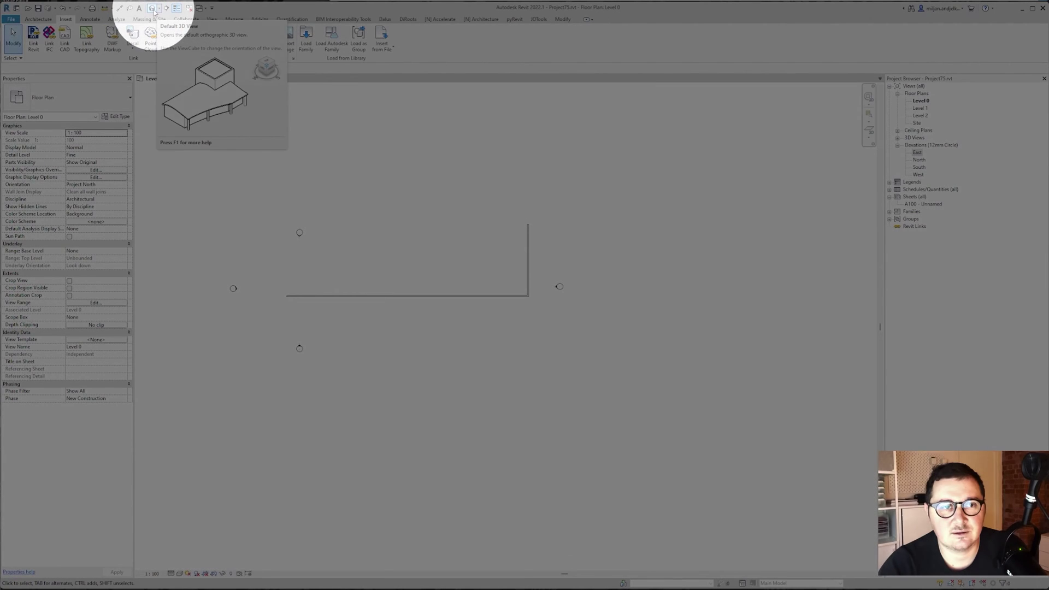
click(153, 9)
drag(309, 81, 173, 81)
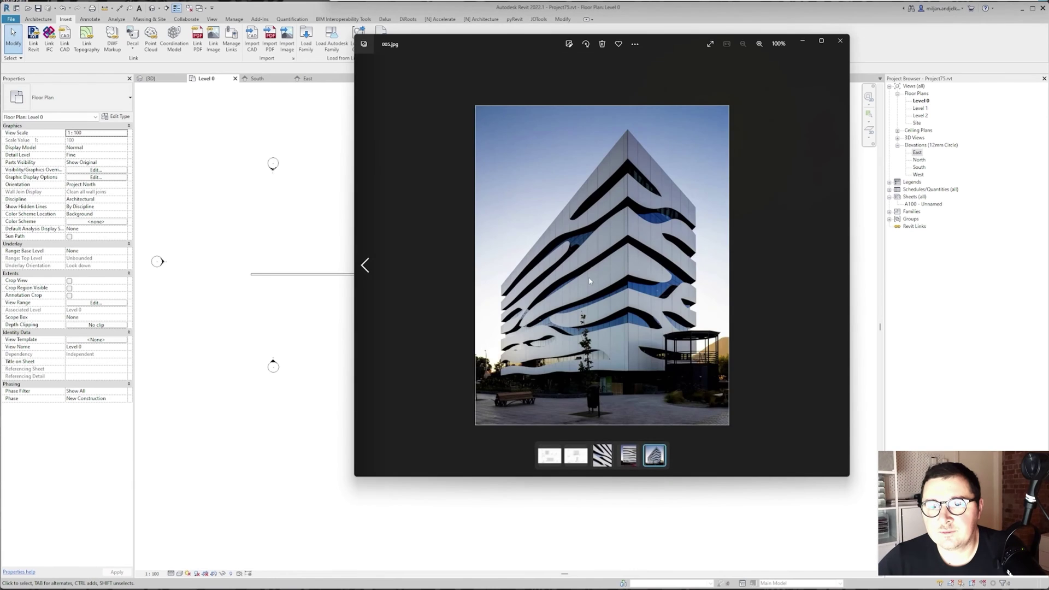
scroll(559, 208, up, 3)
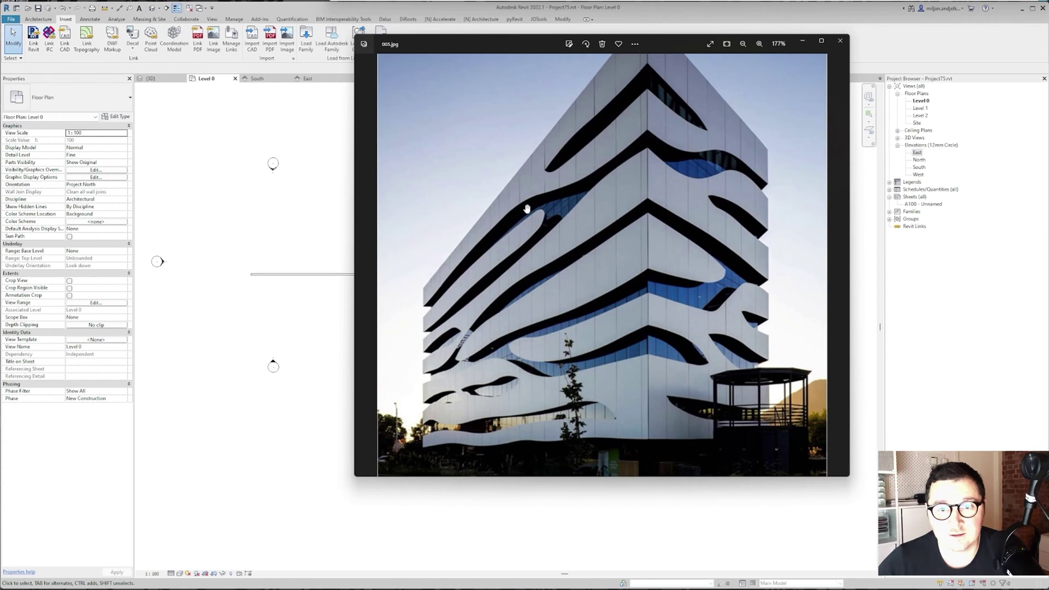
key(alt+Tab)
Start a wall similar to the front wall and duplicate its type as Generic 50 mm with a 50 mm thick structure.
click(412, 278)
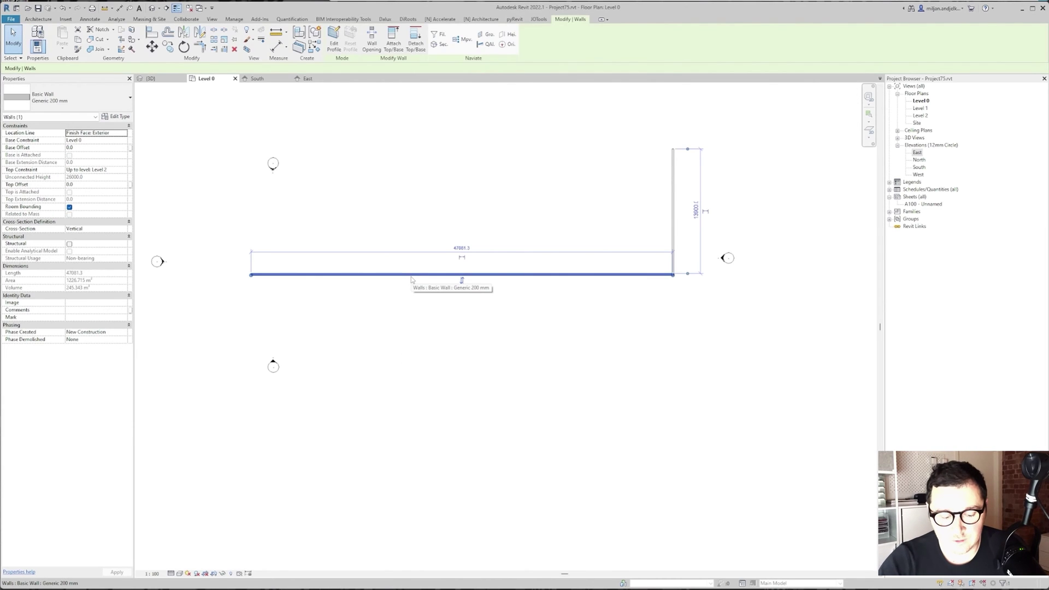
key(c)
key(s)
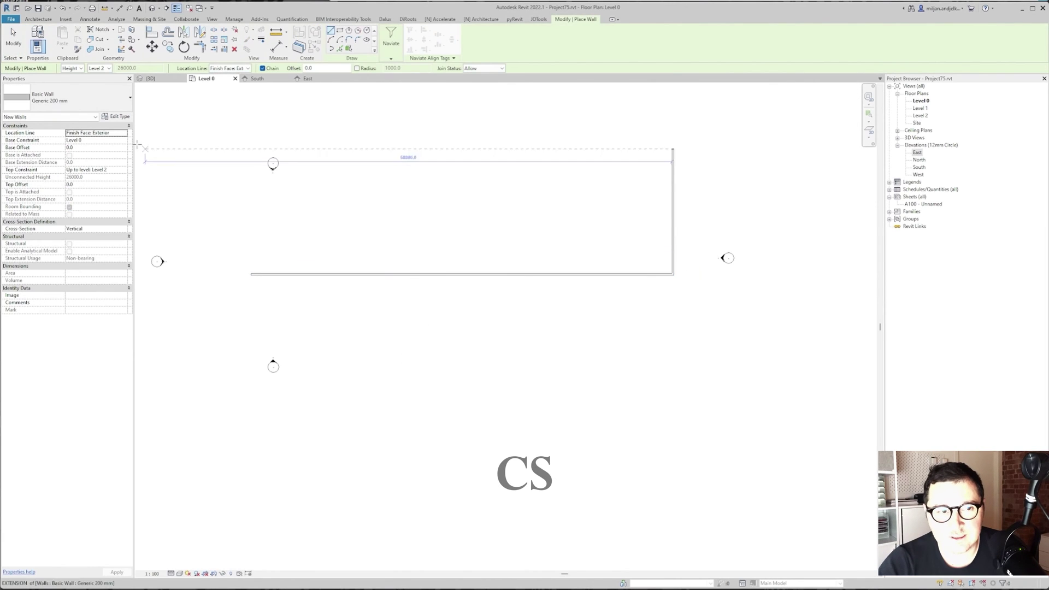
click(115, 117)
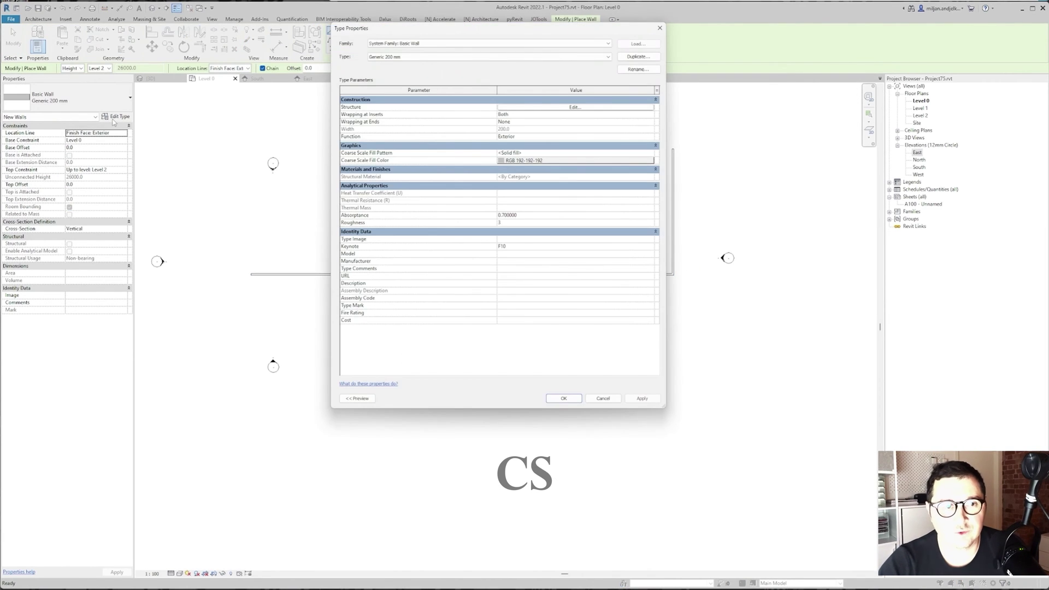
click(638, 56)
click(639, 153)
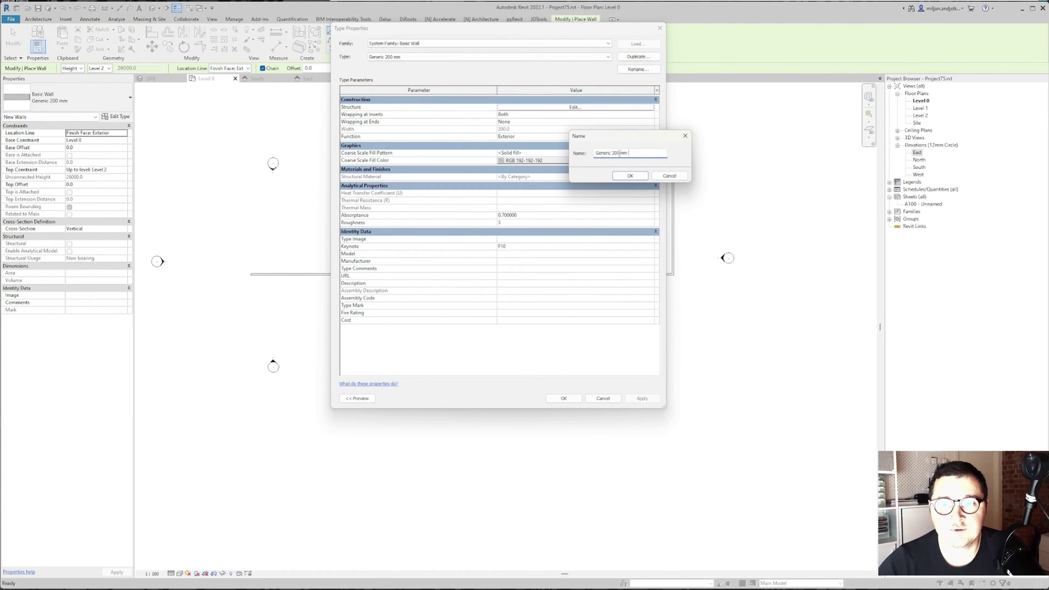
text(5)
click(631, 176)
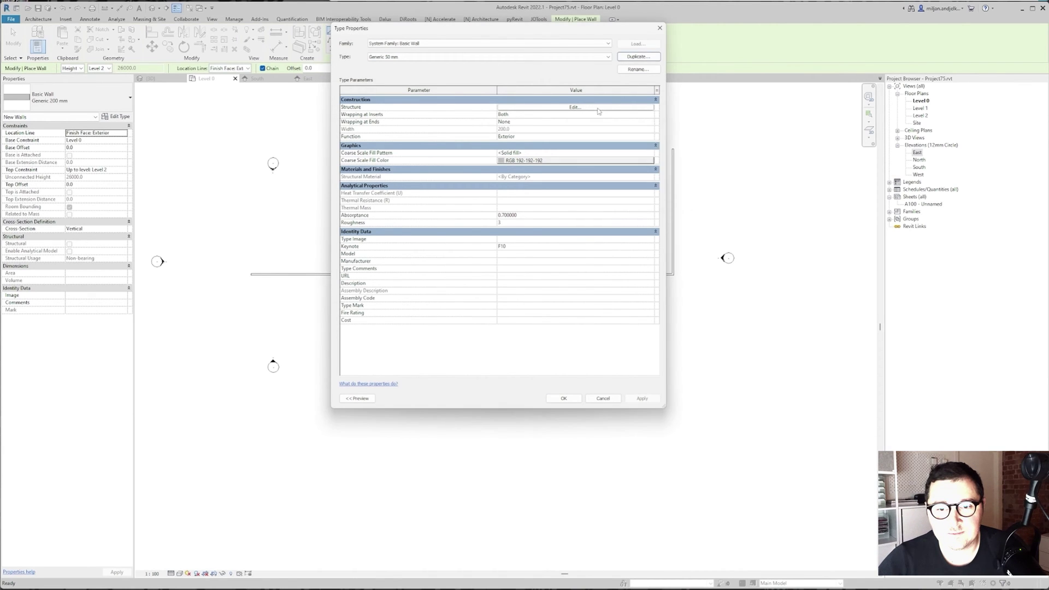
click(575, 107)
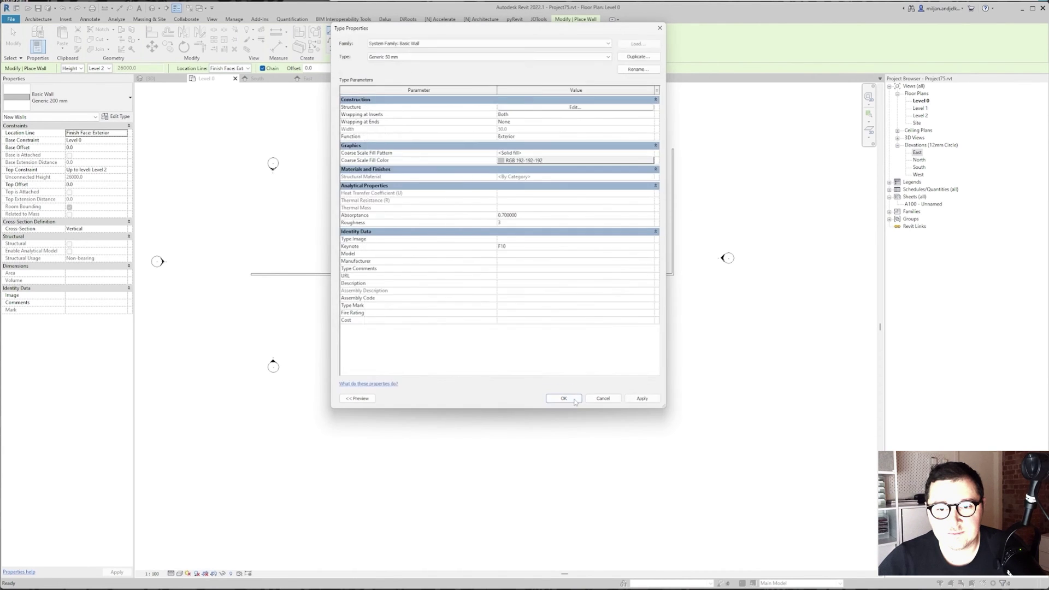
click(574, 400)
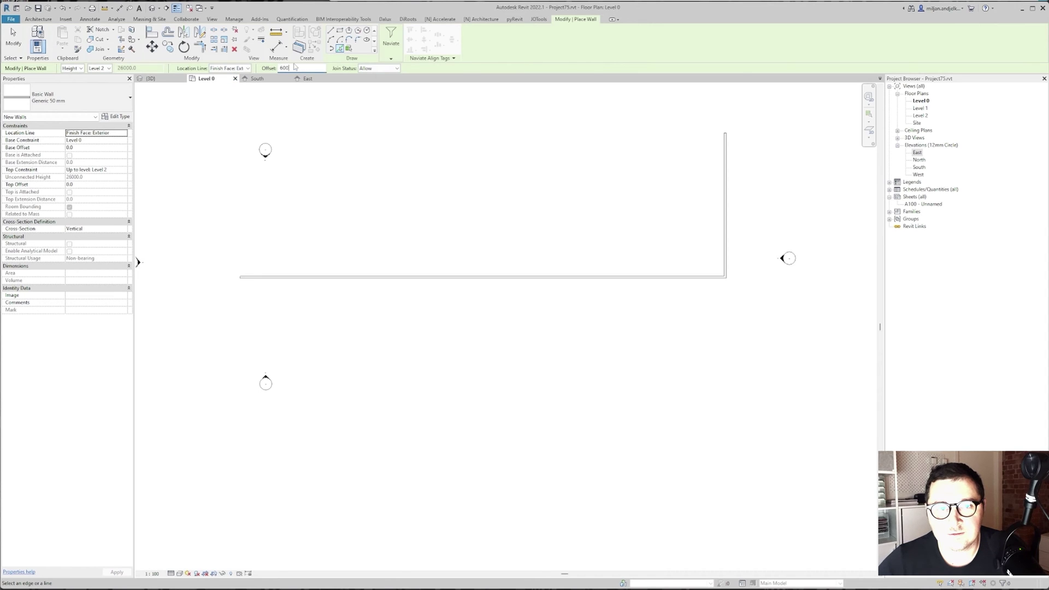
Place Generic 50 mm walls offset 600 mm outside the front and side walls, and check them in the 3D view.
key(alt+Tab)
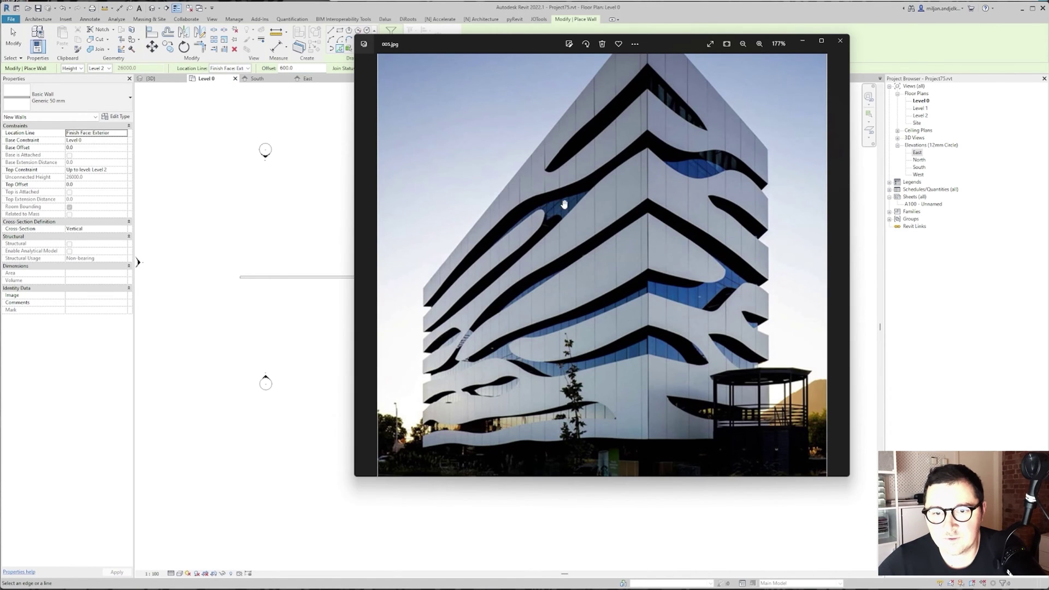
click(630, 11)
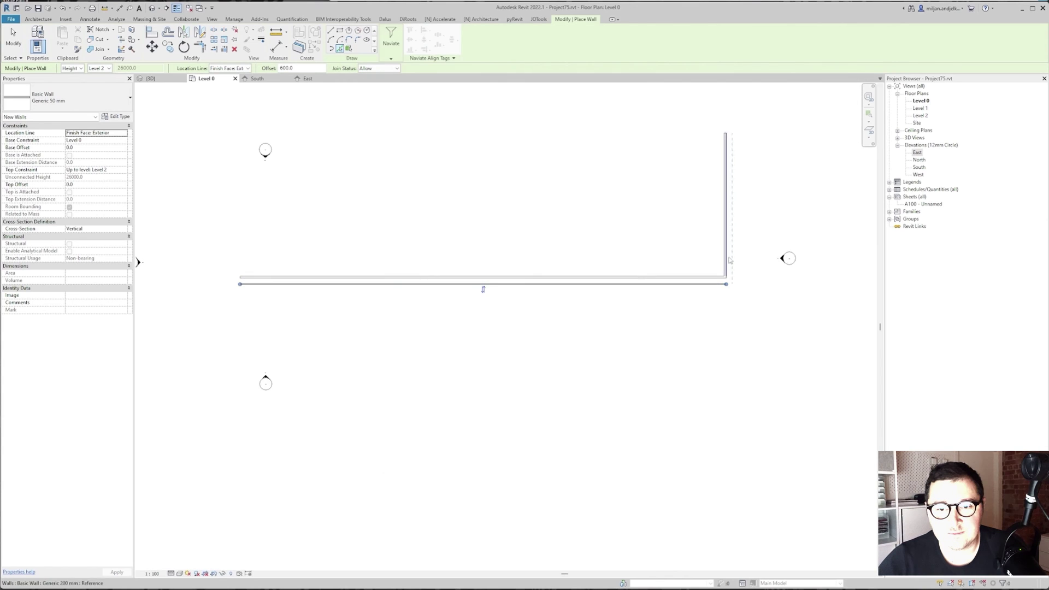
key(Escape)
click(163, 78)
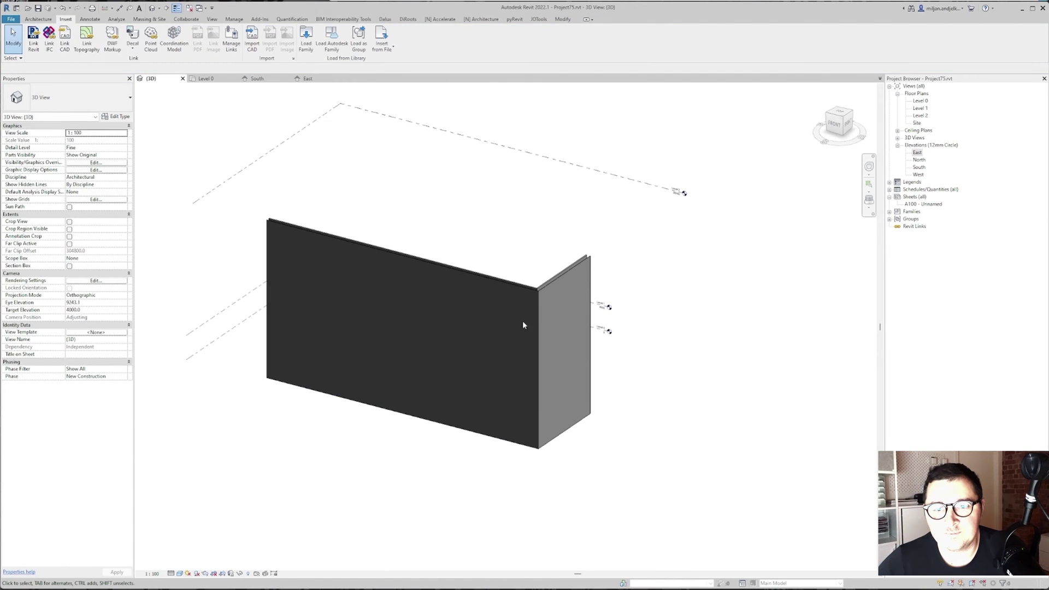
shift+middle_drag(479, 363, 540, 464)
scroll(594, 385, up, 3)
shift+middle_drag(578, 267, 497, 257)
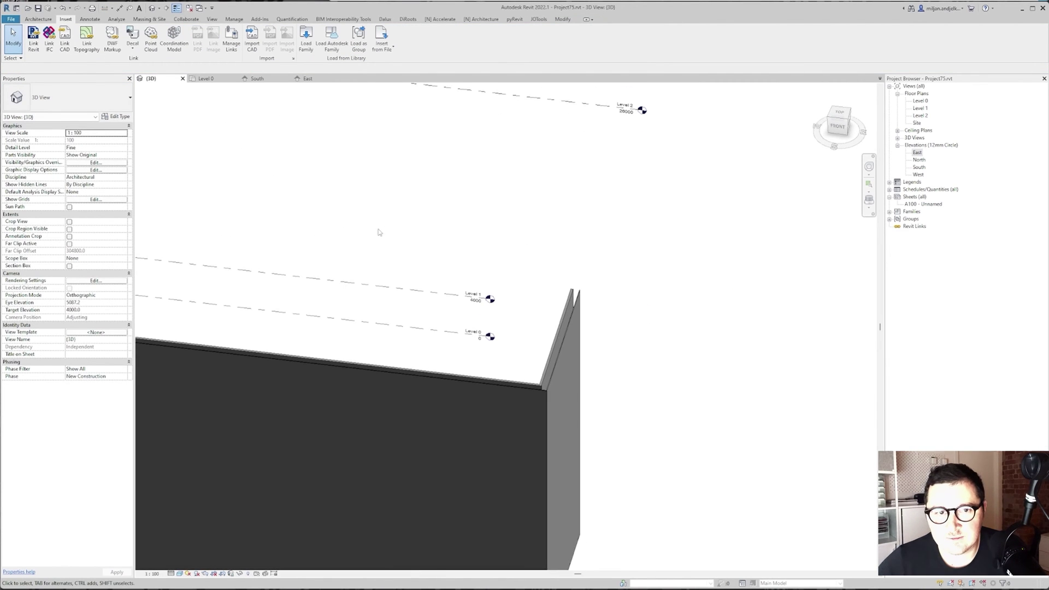
Set the South elevation's visual style to Wireframe and open the front 50 mm wall's profile for editing.
click(256, 78)
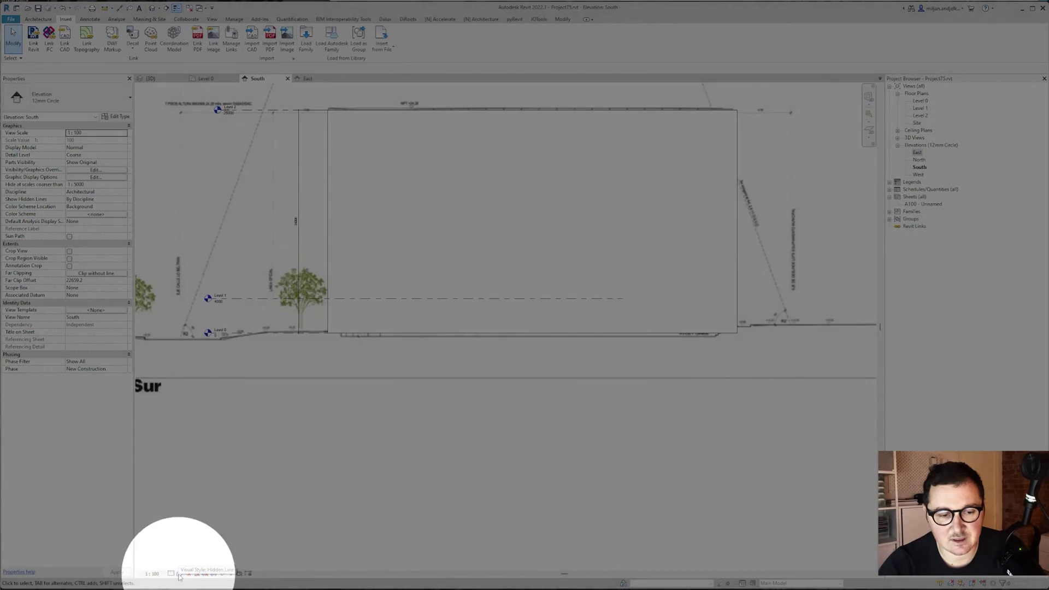
click(180, 574)
click(191, 532)
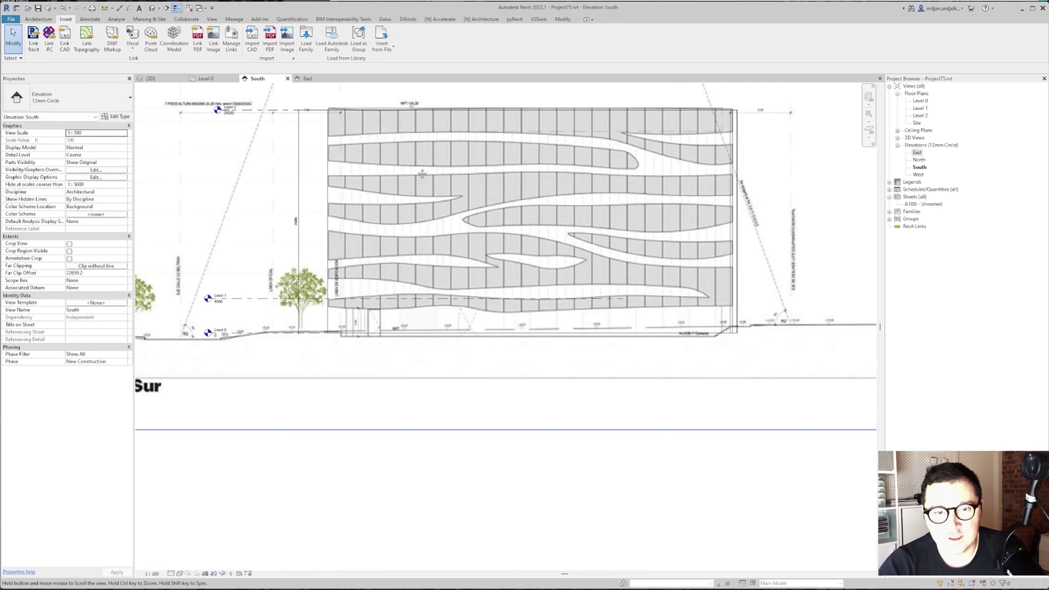
scroll(317, 157, up, 4)
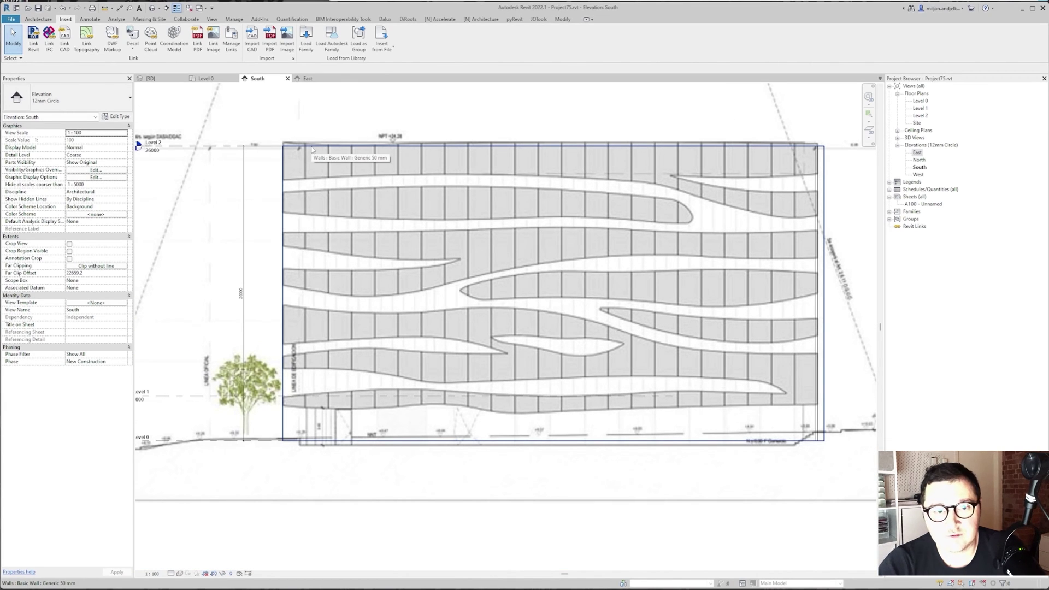
click(312, 149)
click(334, 43)
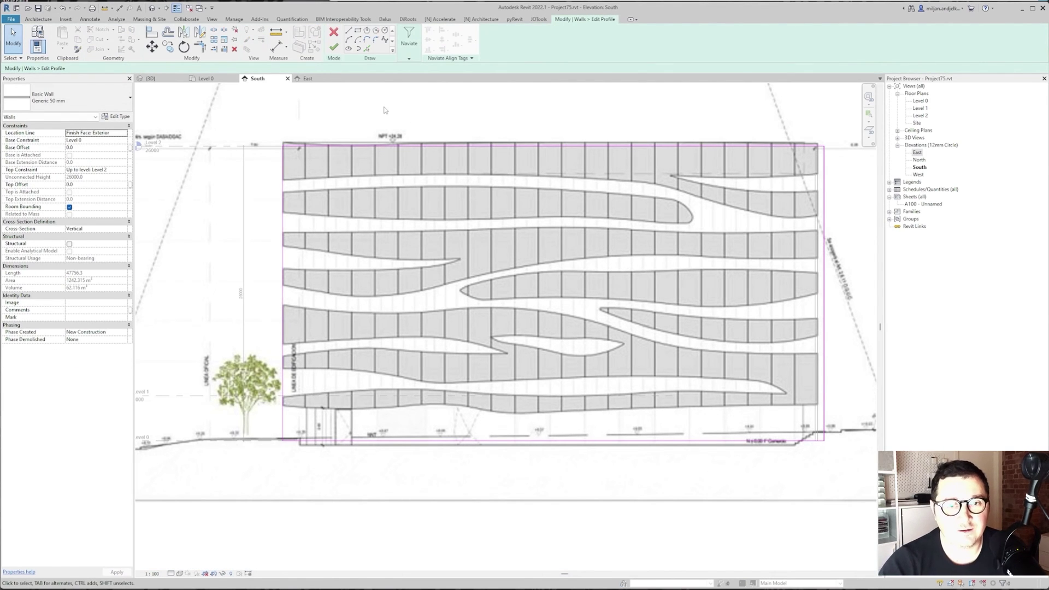
Sketch a short test spline across the profile's left edge and try to trim it to that edge.
click(385, 41)
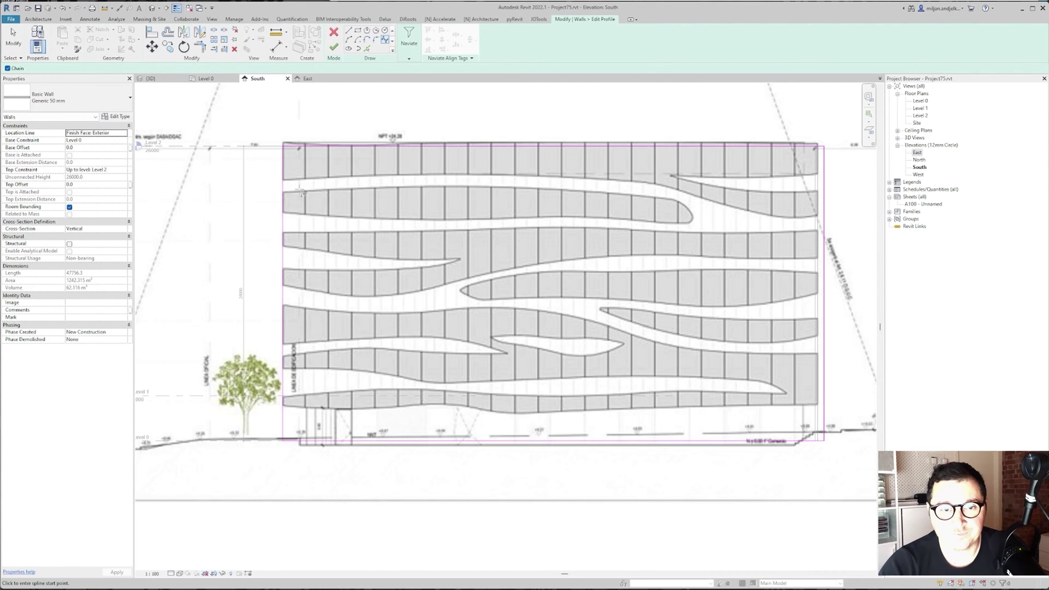
scroll(274, 179, up, 2)
click(254, 175)
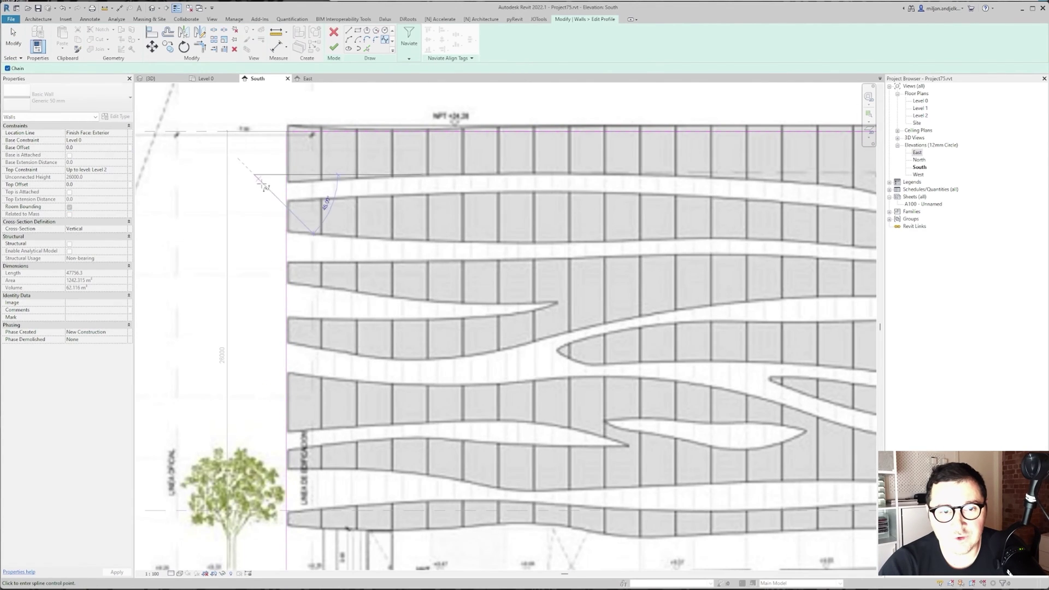
click(359, 202)
key(Escape)
key(Escape)
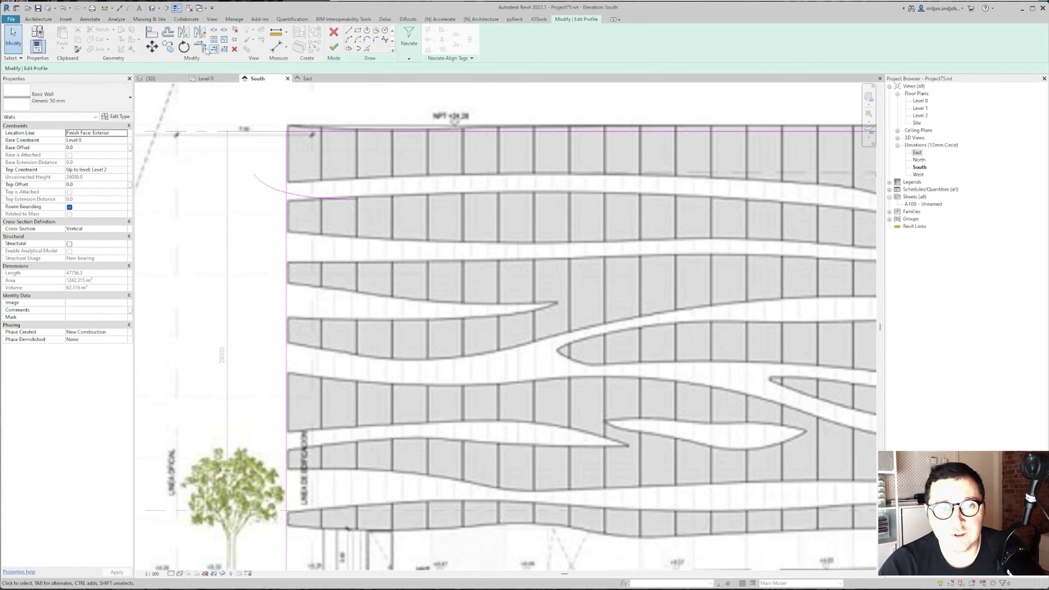
click(200, 46)
click(287, 176)
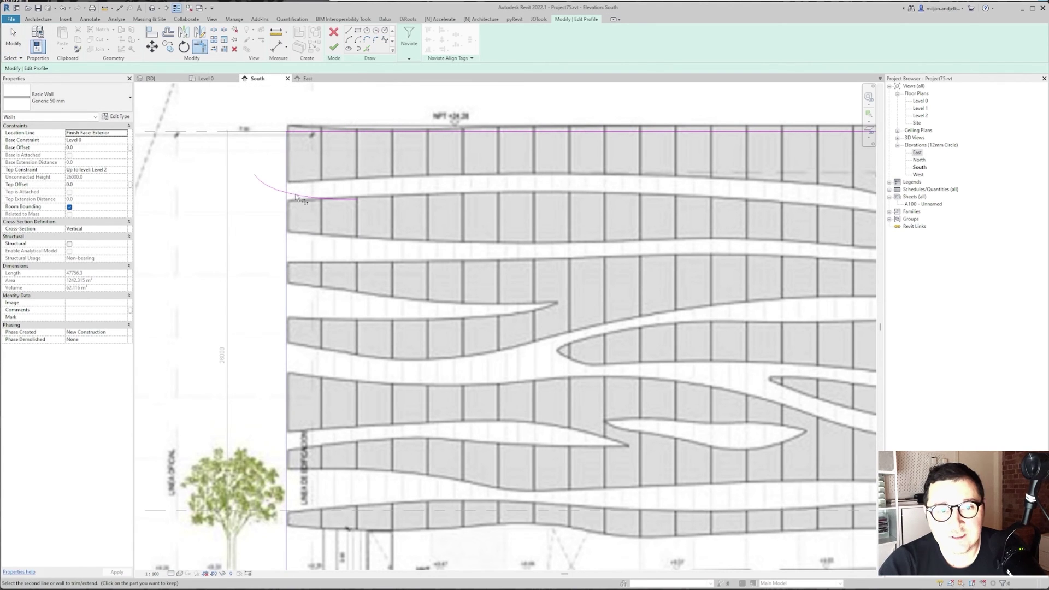
key(Escape)
key(Escape)
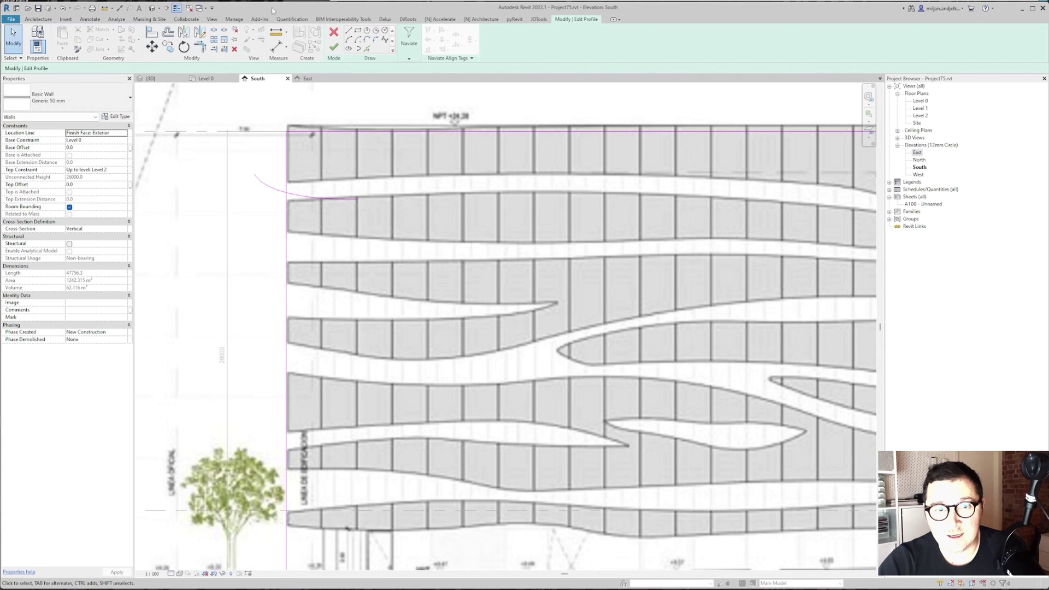
Draw a horizontal test line outside the profile and extend it to the profile's left edge with Trim/Extend to Corner.
click(348, 32)
click(168, 259)
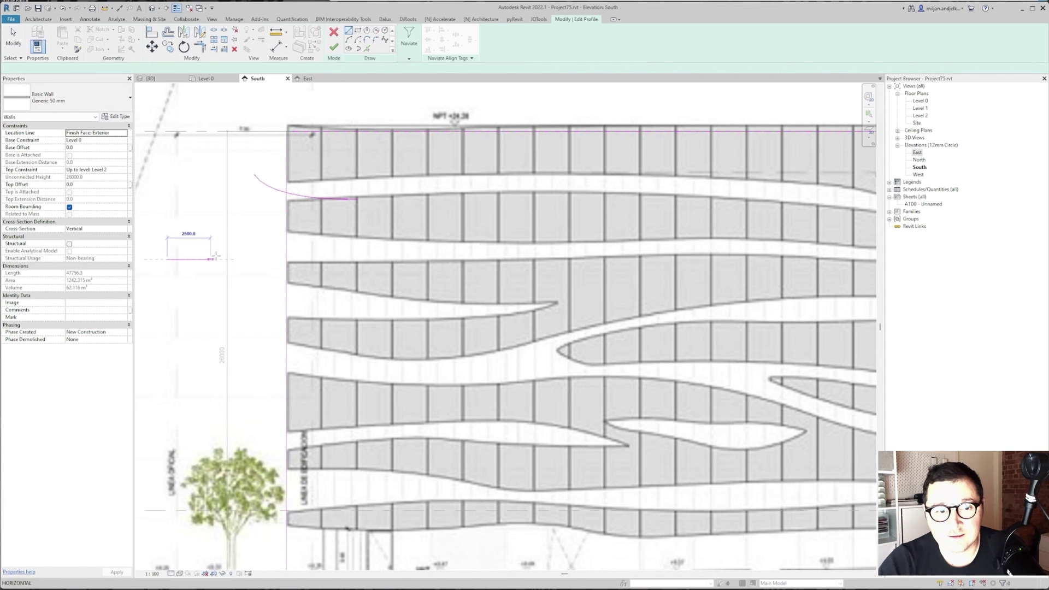
click(255, 259)
click(199, 47)
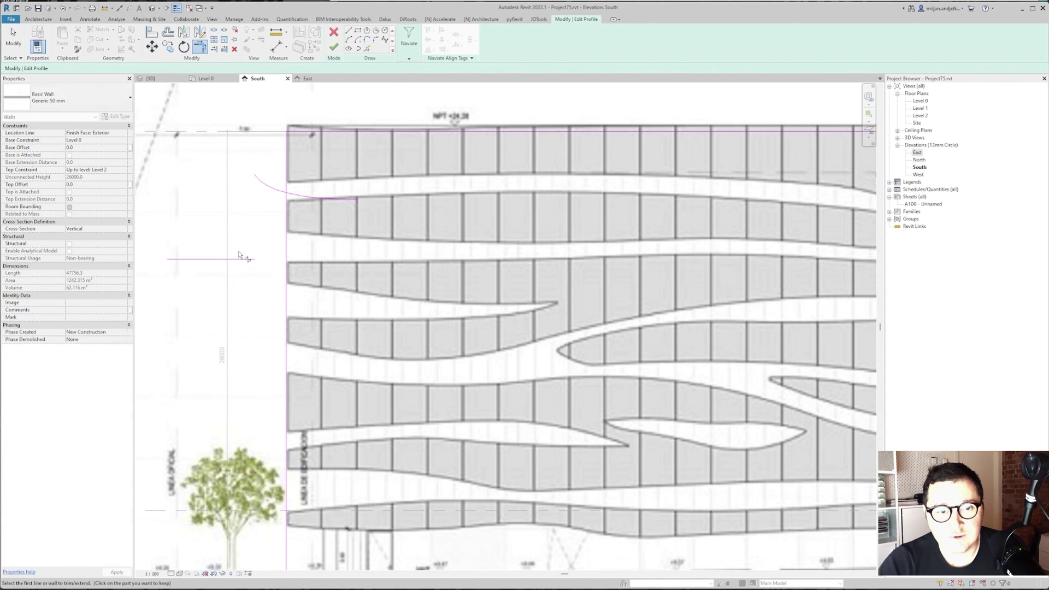
click(240, 259)
click(286, 244)
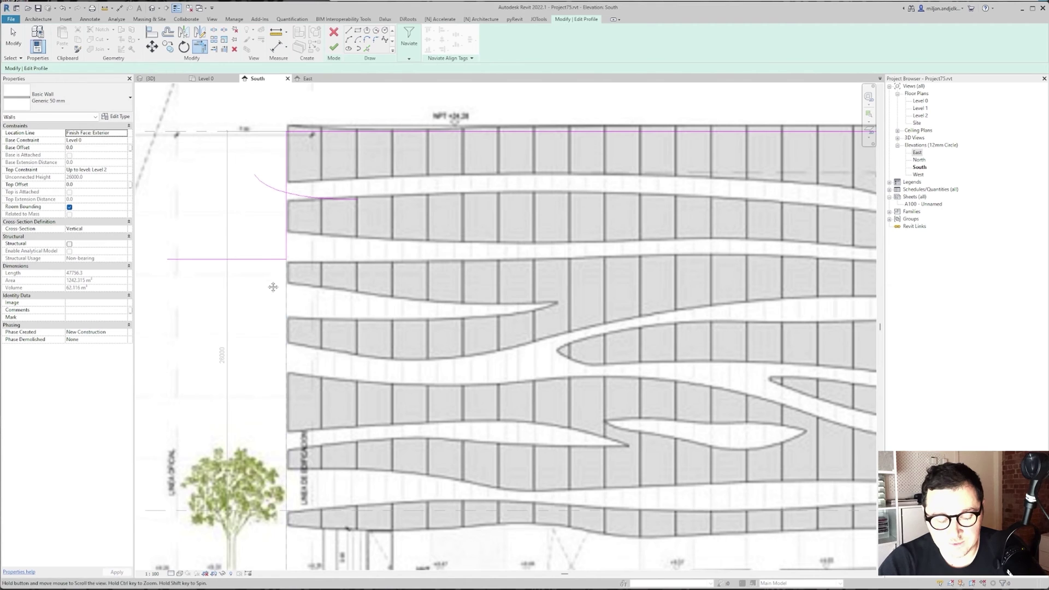
Undo the last corner trim and delete the test line and test spline.
key(ctrl+z)
key(Escape)
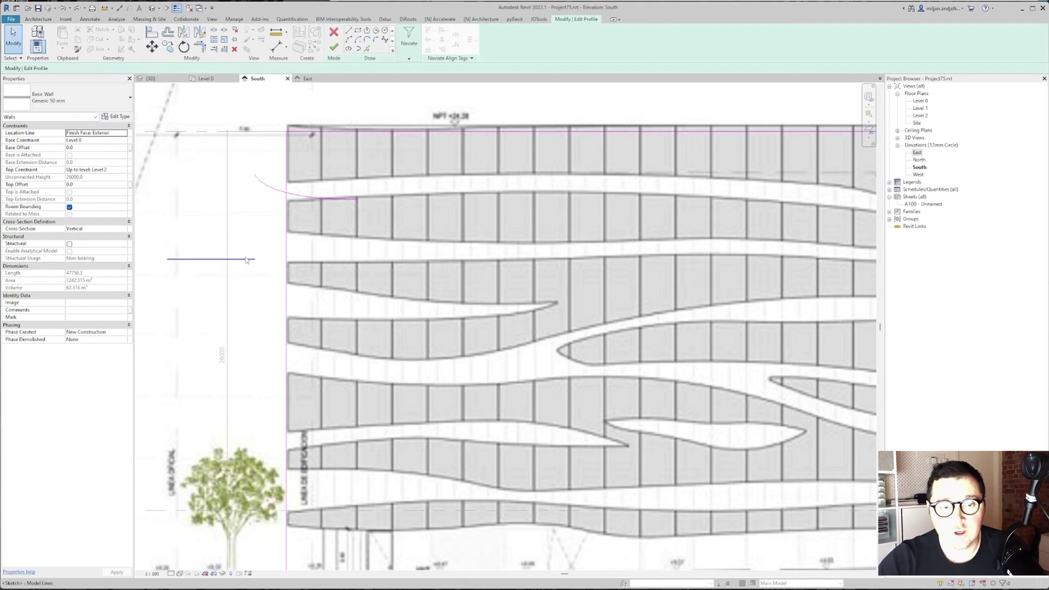
click(243, 259)
key(Delete)
Trace the topmost panel band's lower edge with a spline running from the profile's left edge to its right edge.
click(385, 40)
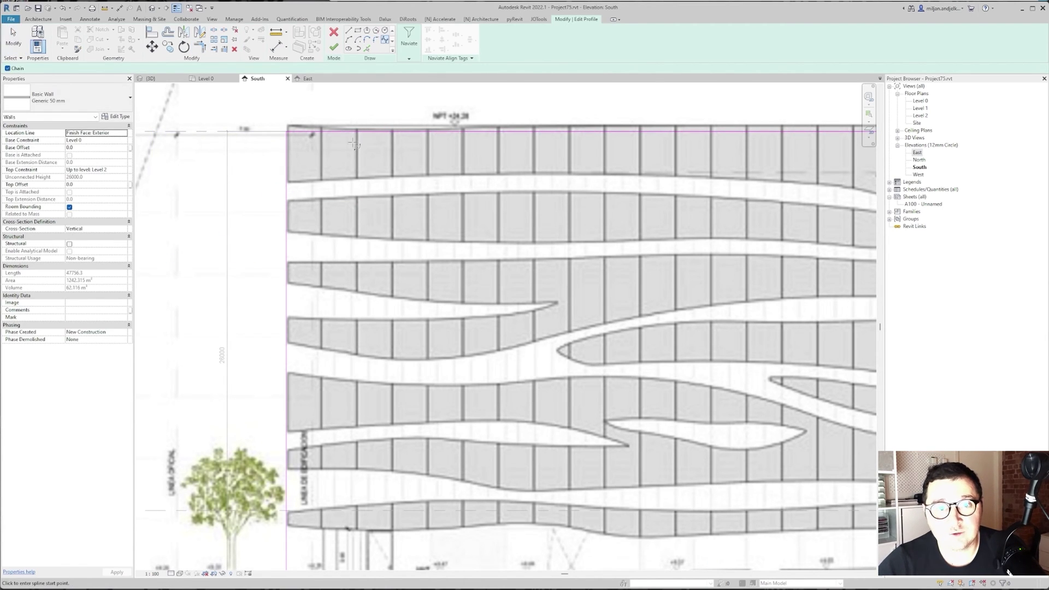
scroll(288, 183, up, 3)
scroll(240, 203, up, 3)
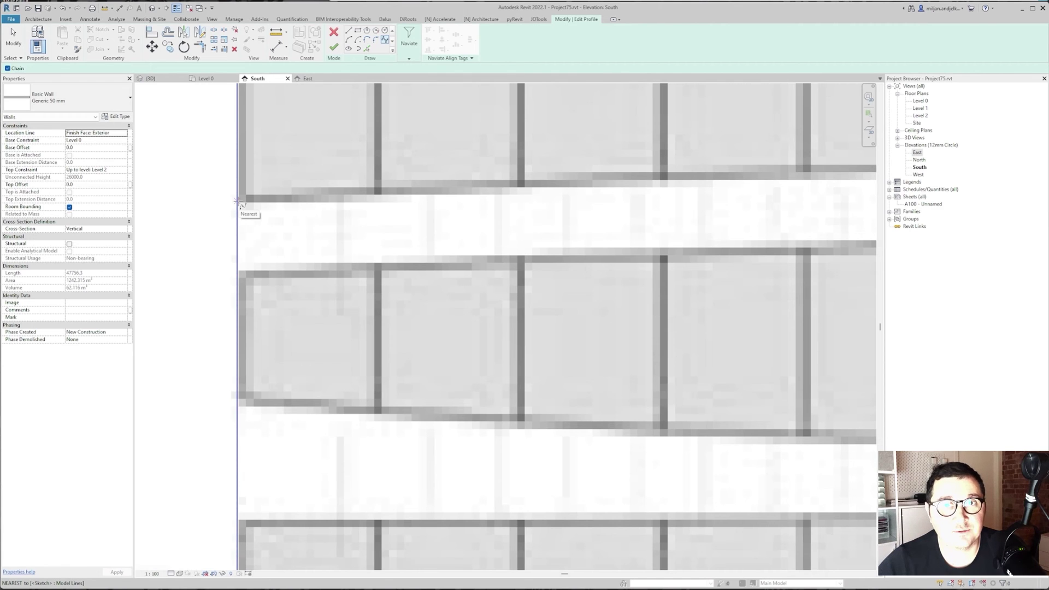
click(239, 202)
scroll(251, 202, down, 3)
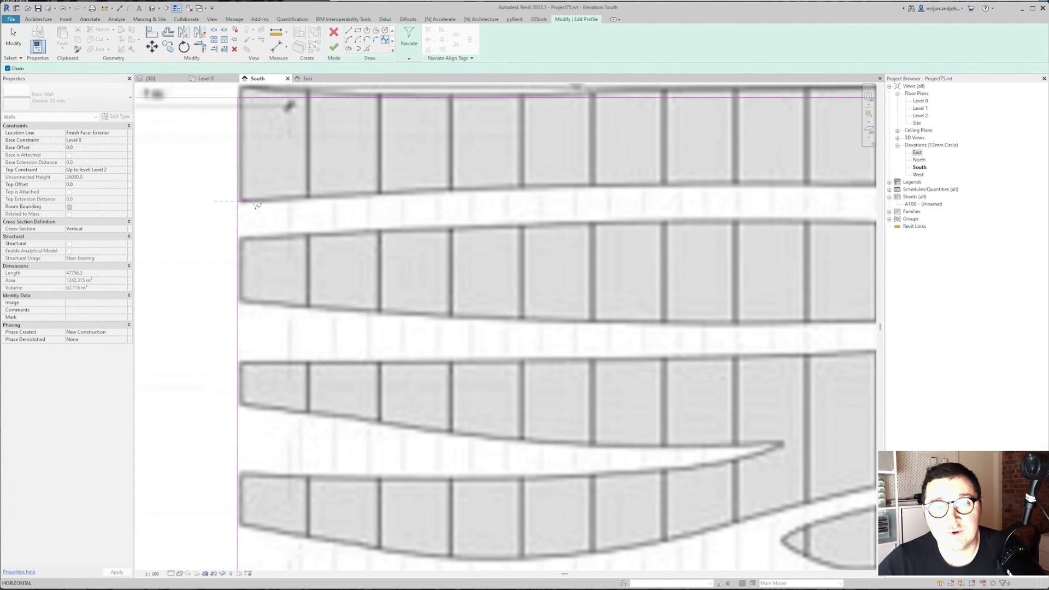
scroll(306, 200, up, 4)
scroll(317, 197, down, 3)
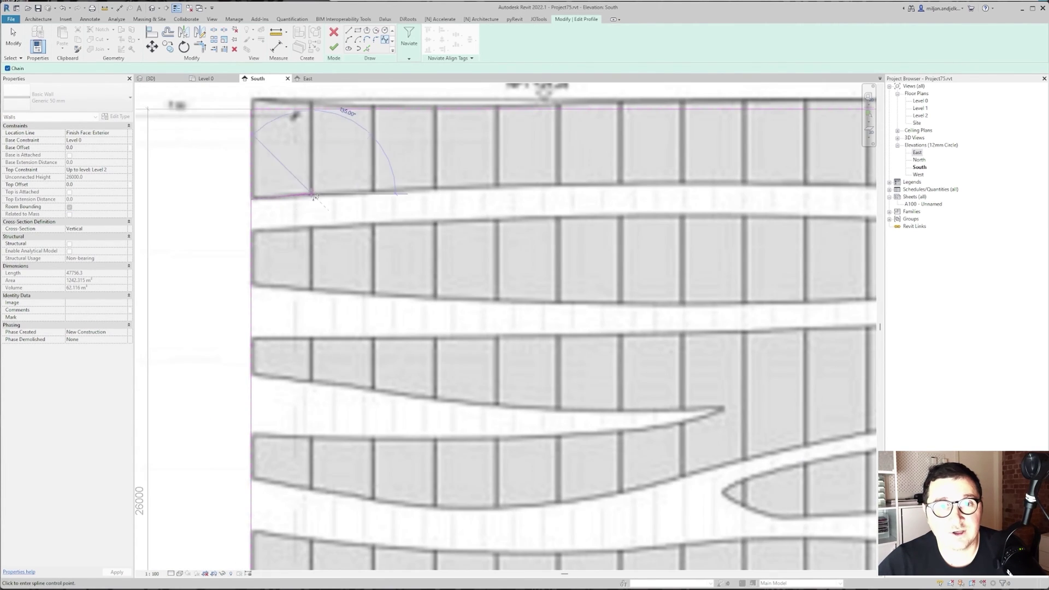
scroll(375, 194, up, 2)
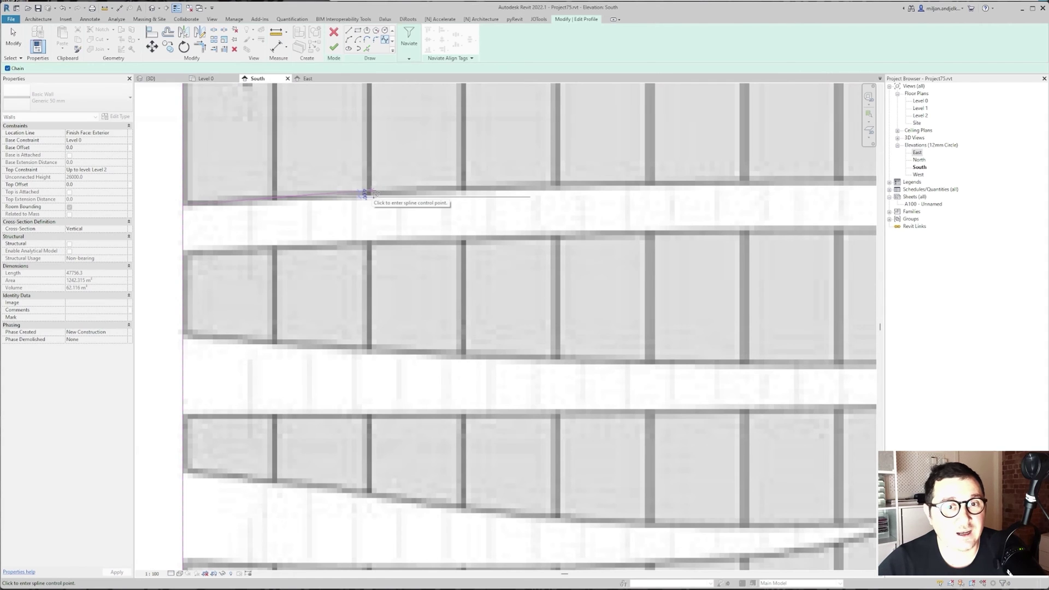
click(372, 191)
scroll(571, 185, down, 3)
middle_drag(790, 186, 383, 164)
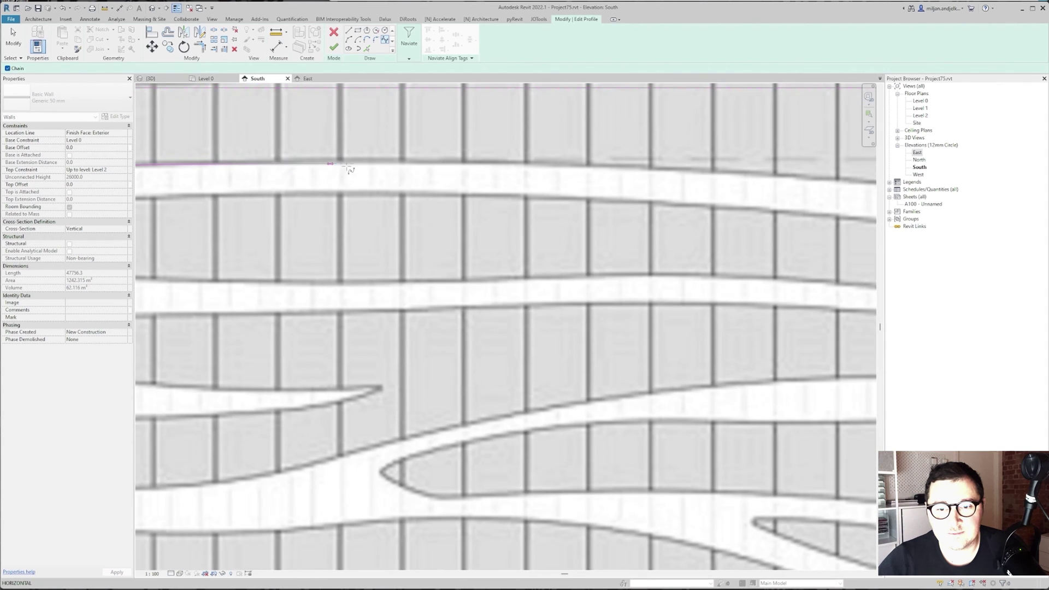
click(428, 164)
click(711, 169)
middle_drag(713, 170, 91, 127)
click(237, 138)
click(493, 206)
scroll(729, 229, up, 2)
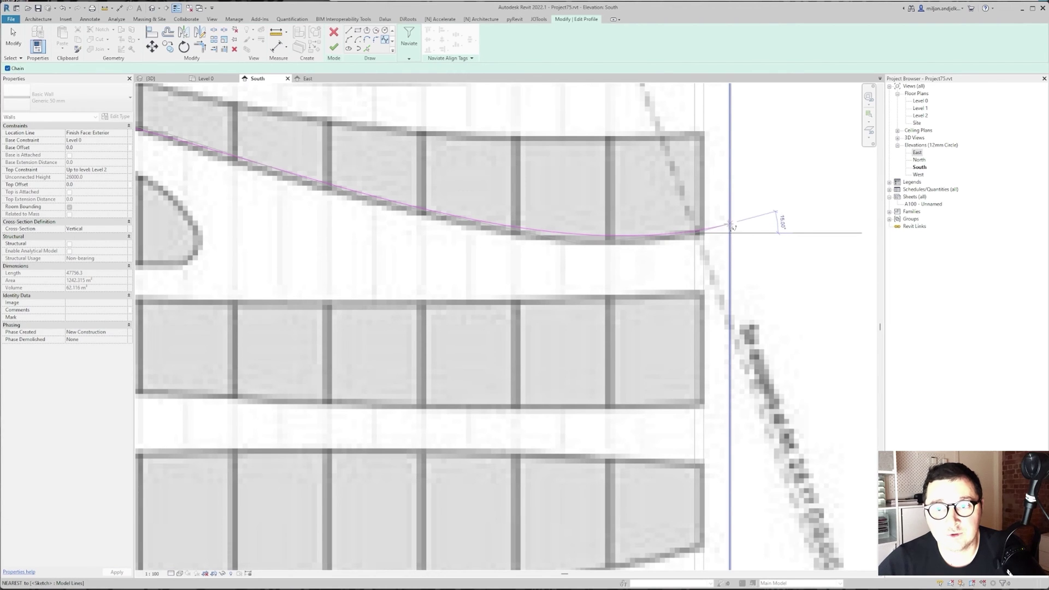
click(730, 225)
key(Escape)
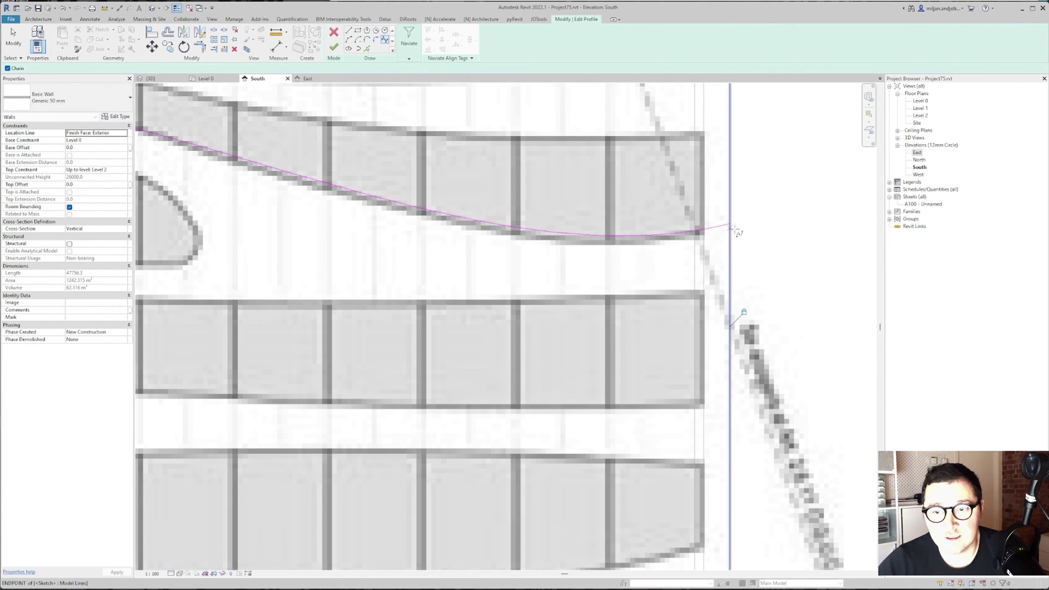
Split the profile's right edge below the topmost band and extend the lower piece up to the traced spline's endpoint.
scroll(745, 237, down, 3)
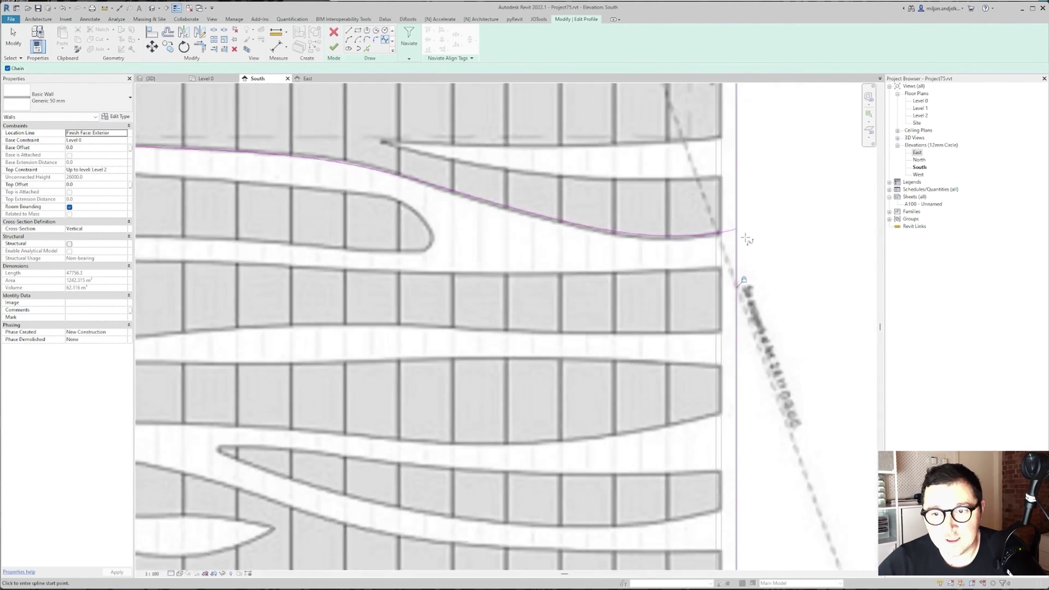
scroll(746, 239, up, 4)
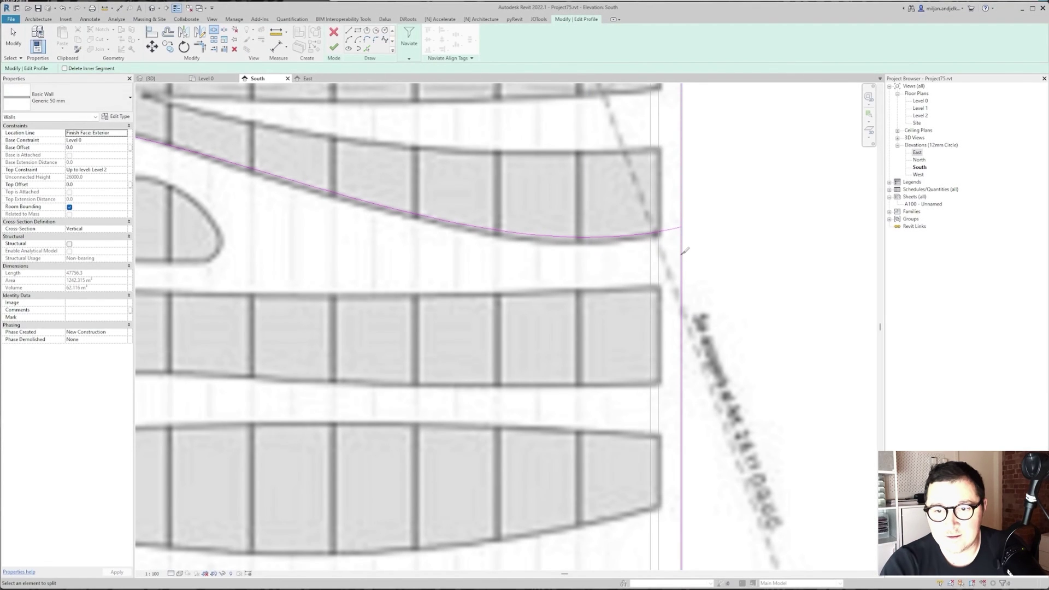
key(Escape)
click(681, 251)
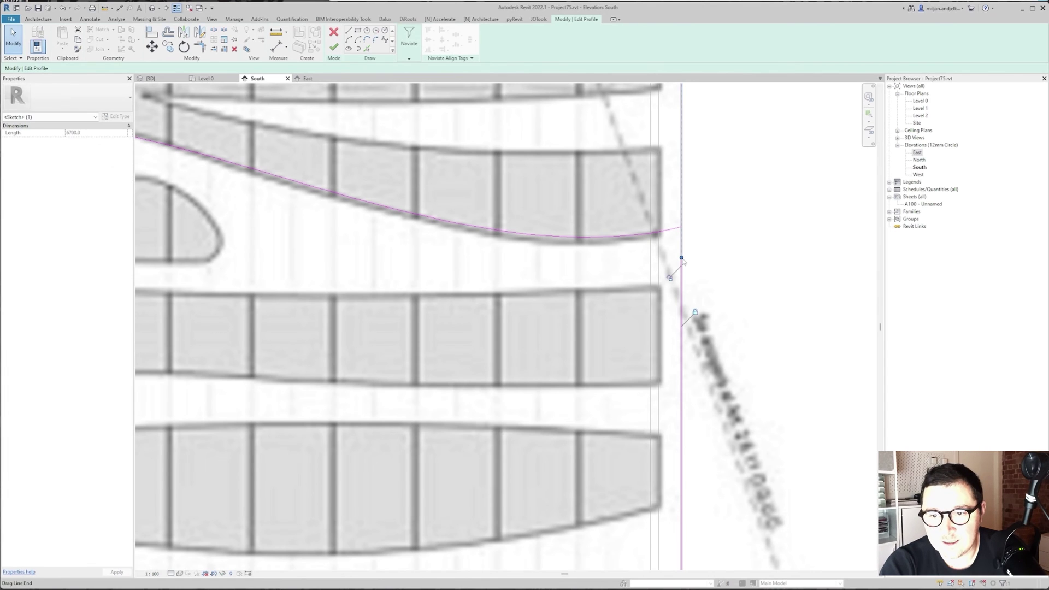
drag(682, 258, 681, 227)
click(724, 252)
scroll(724, 252, down, 2)
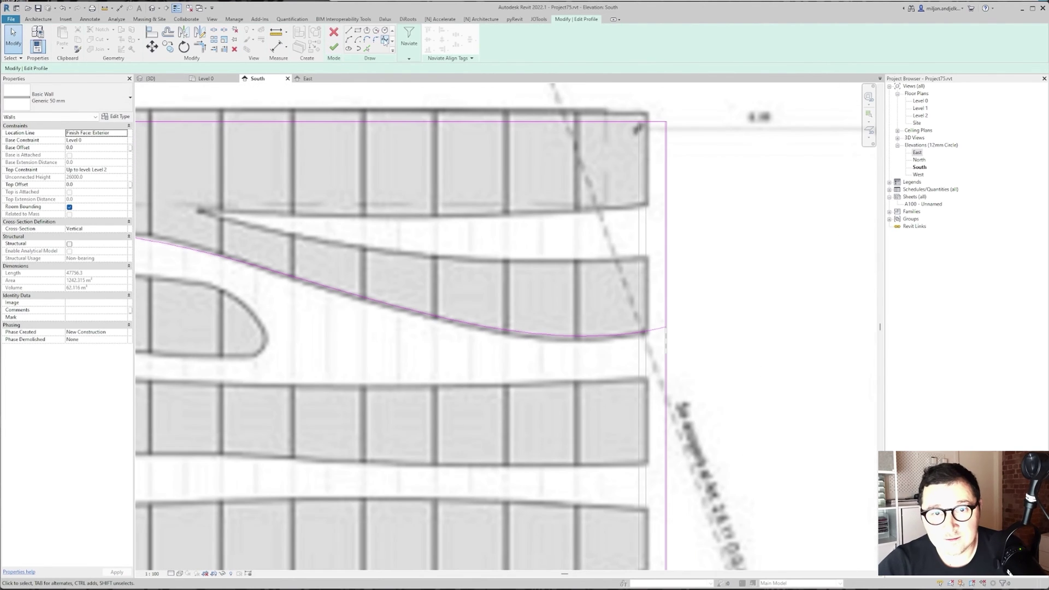
Trace the pointed opening in the topmost band with two splines running from the profile's right edge to its tip and back.
click(385, 40)
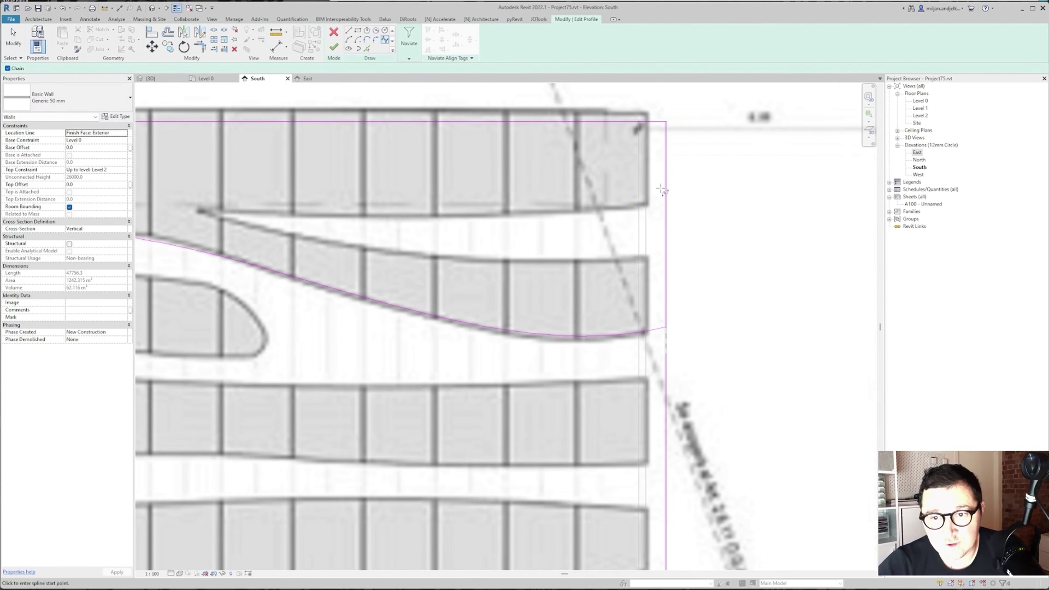
click(666, 202)
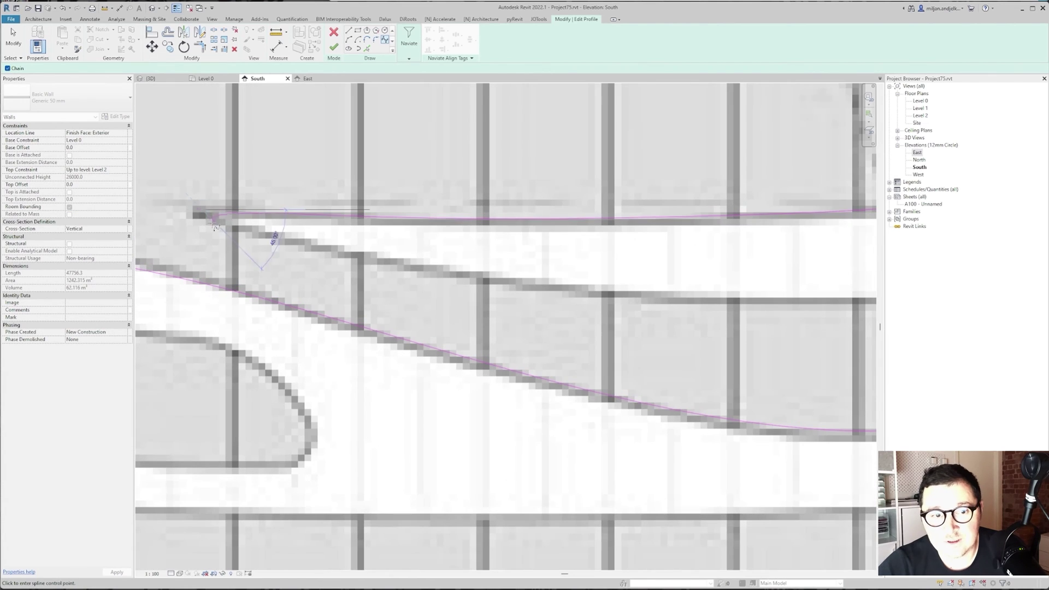
scroll(205, 212, up, 2)
click(201, 213)
scroll(201, 213, down, 2)
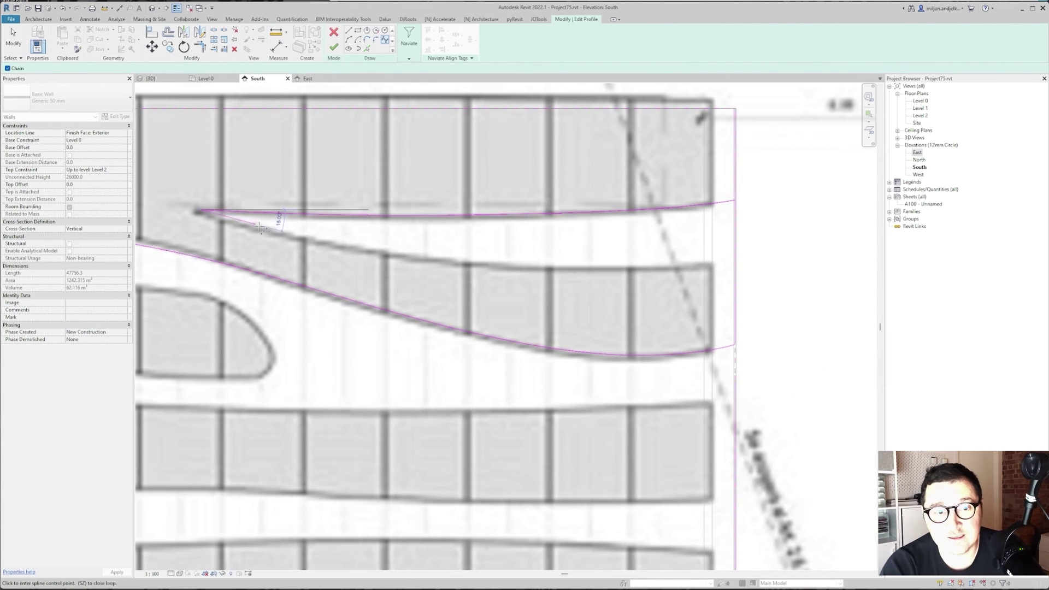
click(735, 263)
key(Escape)
key(Escape)
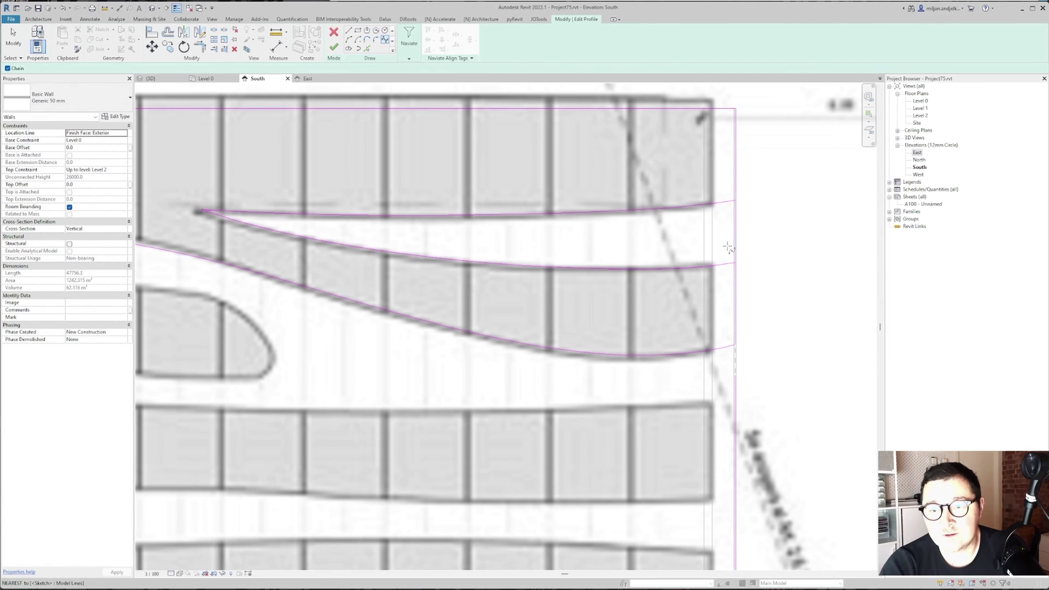
Split the profile's right edge at the pointed opening and fit the edge pieces to the two spline endpoints.
click(215, 31)
key(Escape)
key(Escape)
click(736, 219)
drag(736, 233, 735, 263)
click(736, 263)
key(Escape)
key(Escape)
scroll(780, 230, down, 3)
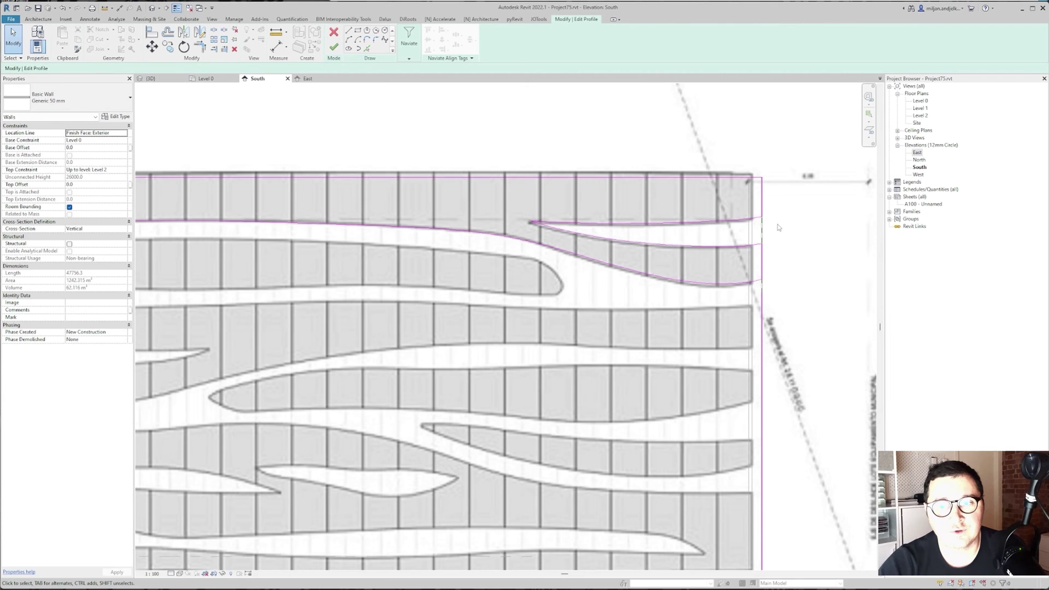
Trace the second band's upper edge from the profile's left edge with a spline and continue it around the band's rounded end.
scroll(446, 290, down, 3)
middle_drag(361, 333, 484, 305)
click(385, 40)
scroll(183, 287, up, 5)
click(197, 260)
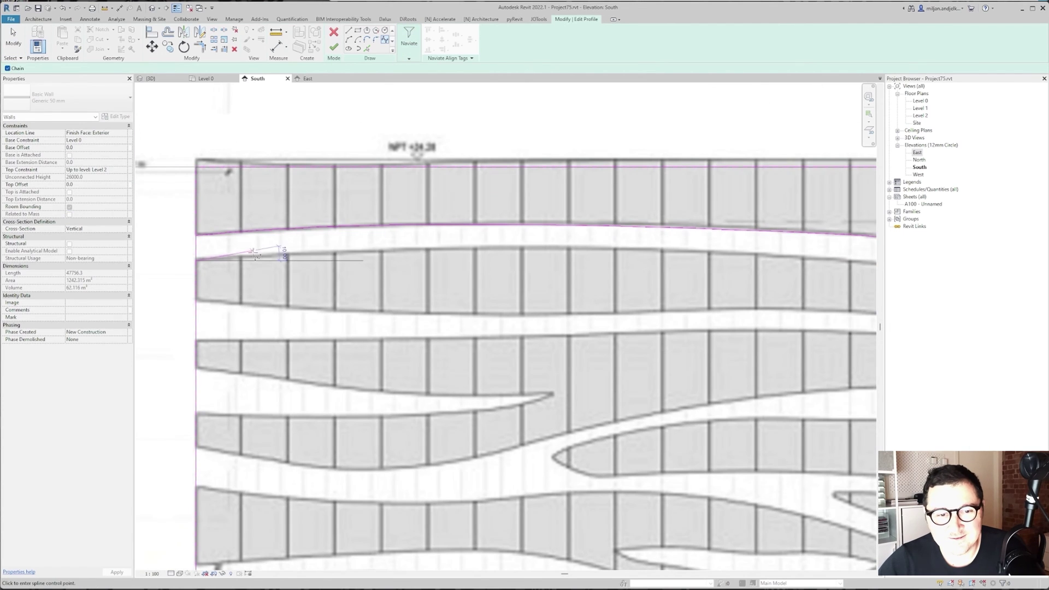
click(664, 249)
middle_drag(747, 248, 466, 213)
click(522, 219)
scroll(677, 229, up, 1)
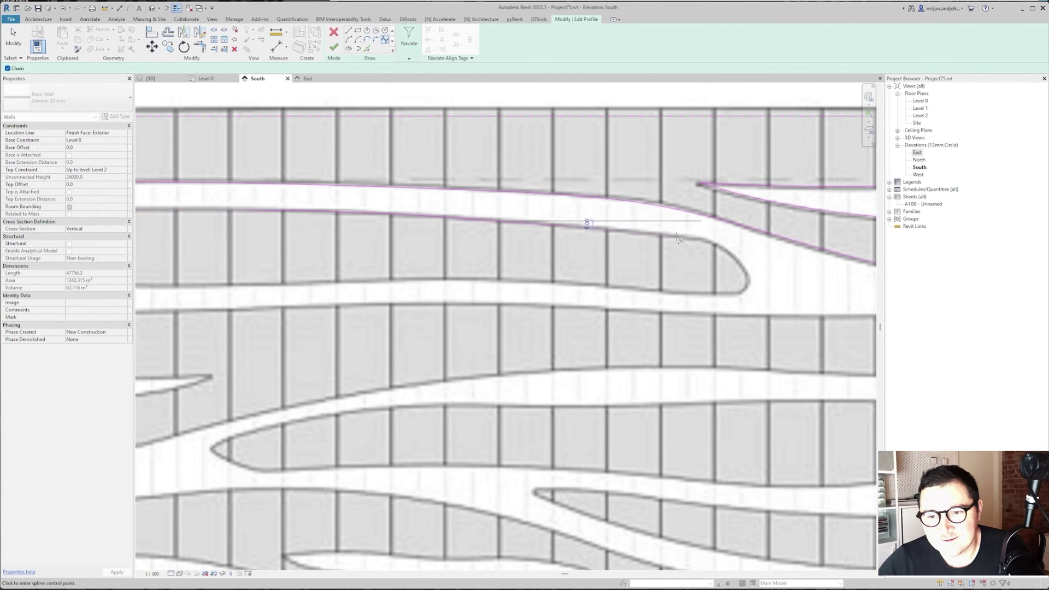
click(669, 235)
click(749, 245)
click(746, 288)
Trace the remaining band edges with splines, down to the upper edge of the lowest opening and its pointed tip.
scroll(729, 298, down, 4)
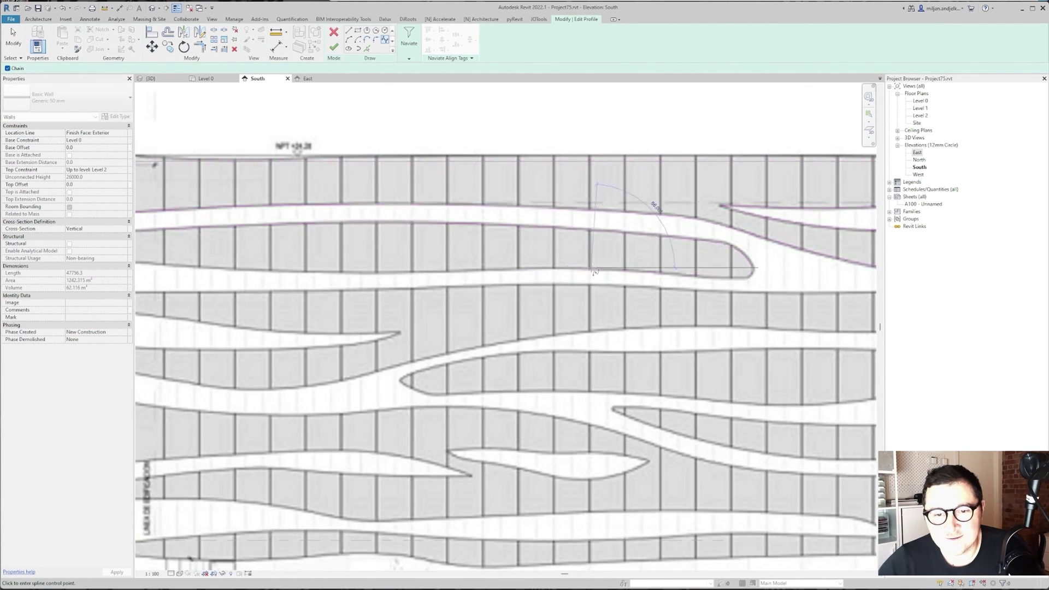
scroll(288, 331, up, 4)
scroll(305, 329, up, 1)
click(418, 330)
click(499, 341)
click(586, 356)
click(660, 372)
click(723, 375)
middle_drag(787, 372, 396, 321)
click(549, 310)
click(754, 302)
middle_drag(754, 302, 335, 293)
click(702, 295)
middle_drag(702, 295, 407, 258)
click(618, 284)
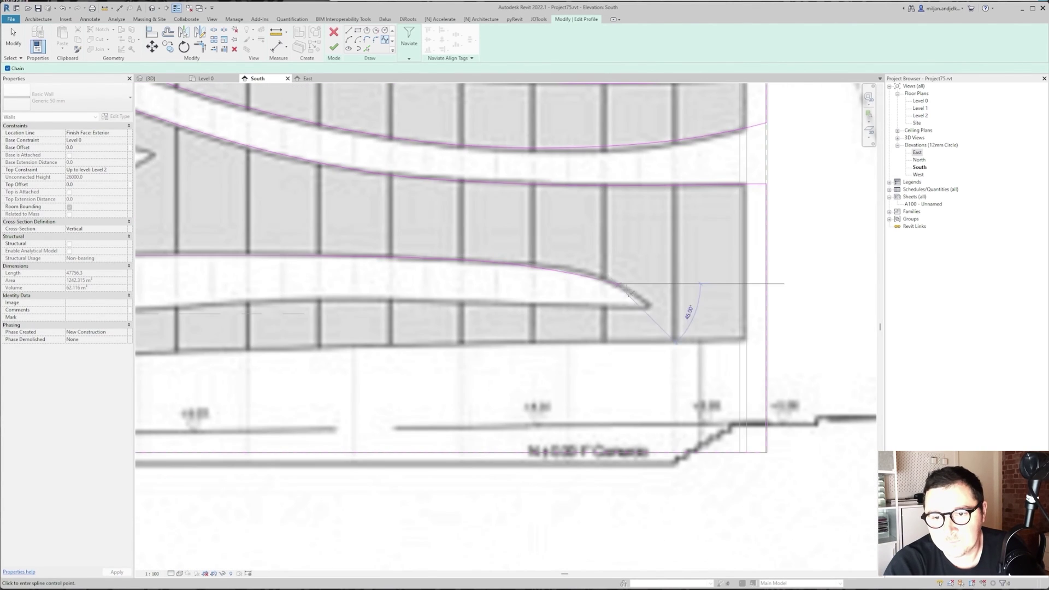
click(648, 304)
Trace the lowest opening's bottom edge with a spline from its pointed tip back to the profile's left edge.
click(647, 310)
click(513, 302)
click(236, 301)
middle_drag(236, 301, 766, 286)
click(624, 293)
click(440, 298)
click(267, 290)
middle_drag(267, 290, 707, 312)
click(196, 309)
middle_drag(196, 309, 429, 317)
click(310, 331)
Split the profile's left edge at the lowest opening so the edge pieces meet the spline ends.
key(Escape)
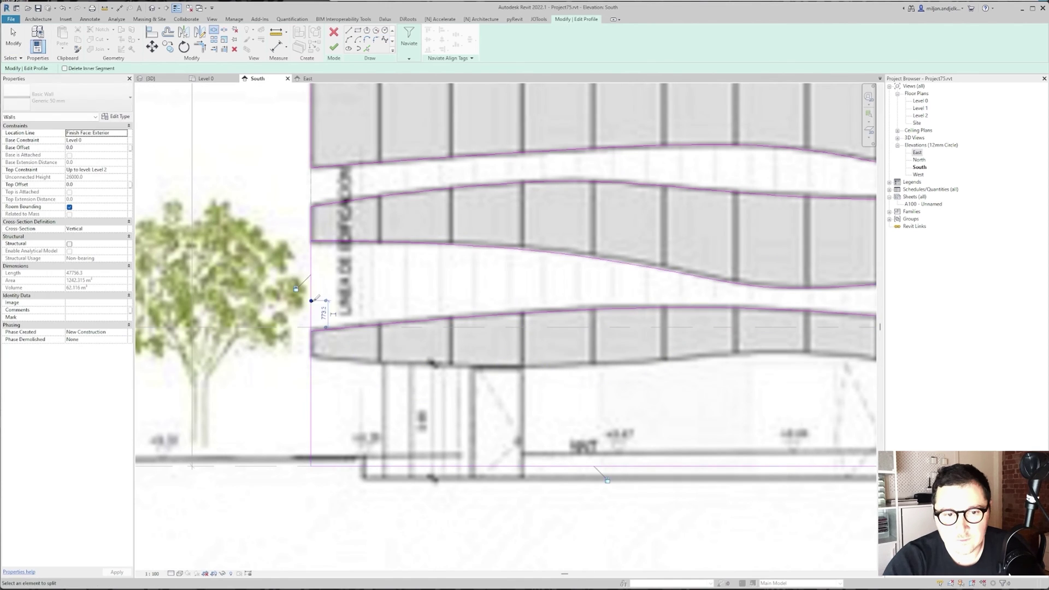
key(Escape)
click(312, 303)
key(Escape)
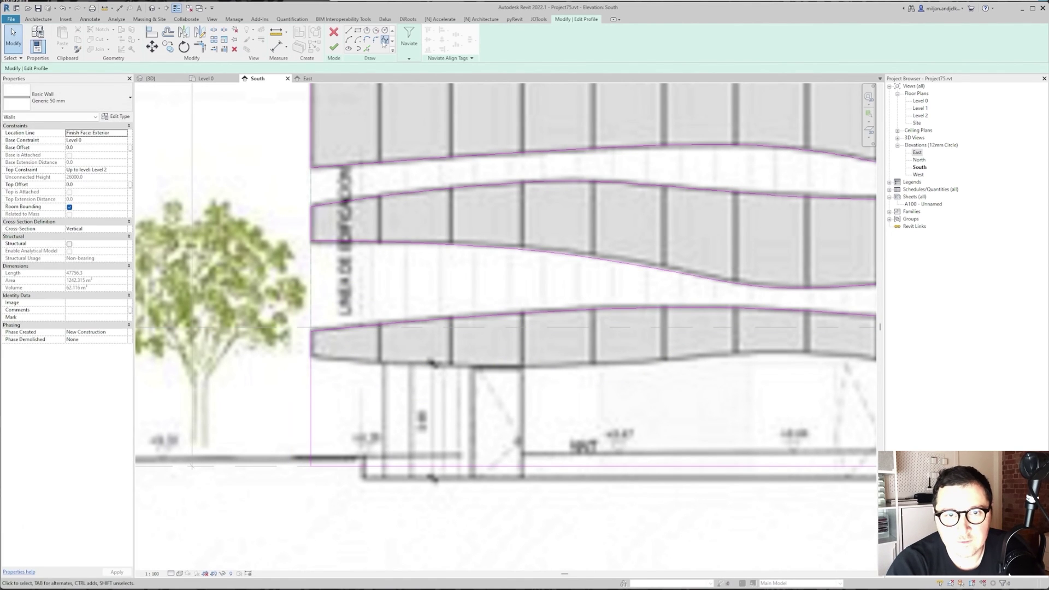
Trace the lowest band's bottom edge with a spline from the profile's left edge to its right edge.
key(Return)
click(311, 356)
click(436, 364)
scroll(596, 367, up, 1)
click(582, 369)
click(785, 354)
middle_drag(784, 354, 335, 303)
click(538, 309)
click(743, 336)
middle_drag(743, 336, 255, 359)
click(681, 342)
middle_drag(681, 342, 232, 353)
click(806, 340)
middle_drag(806, 341, 283, 344)
click(488, 341)
key(Escape)
key(Escape)
Shorten the profile's right edge so its lower end meets the bottom spline's endpoint.
click(487, 385)
drag(488, 489, 488, 341)
scroll(554, 394, down, 8)
scroll(350, 353, up, 6)
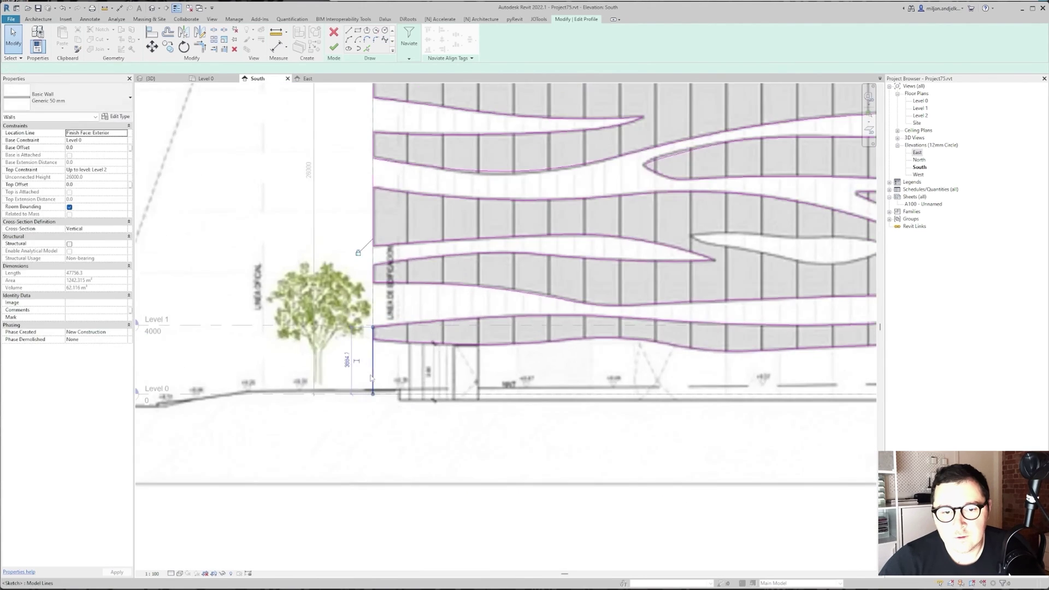
scroll(350, 353, down, 4)
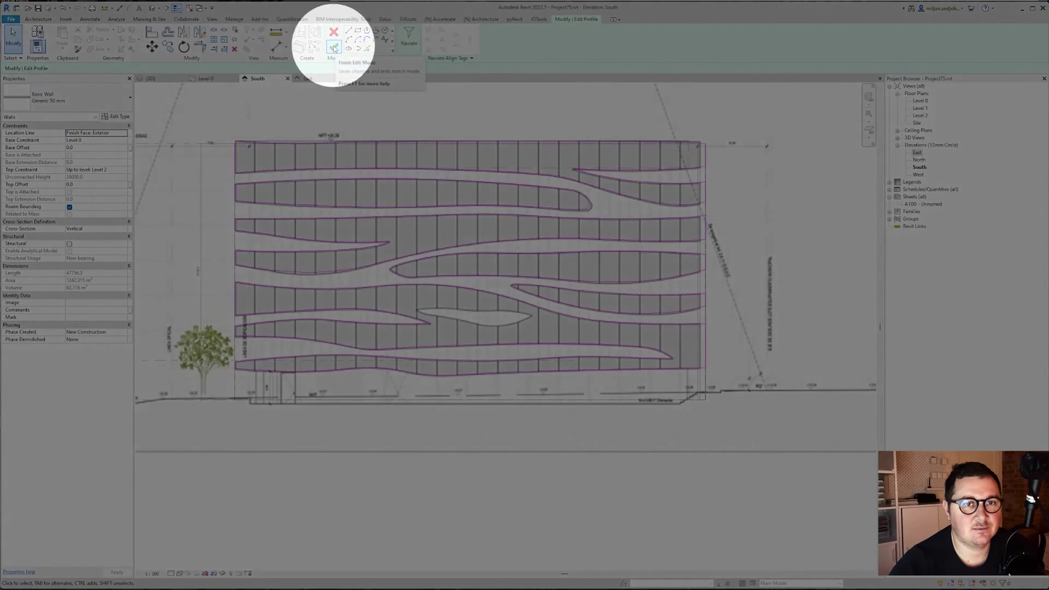
Try to finish the wall profile and locate the sketch lines flagged by the error.
click(334, 48)
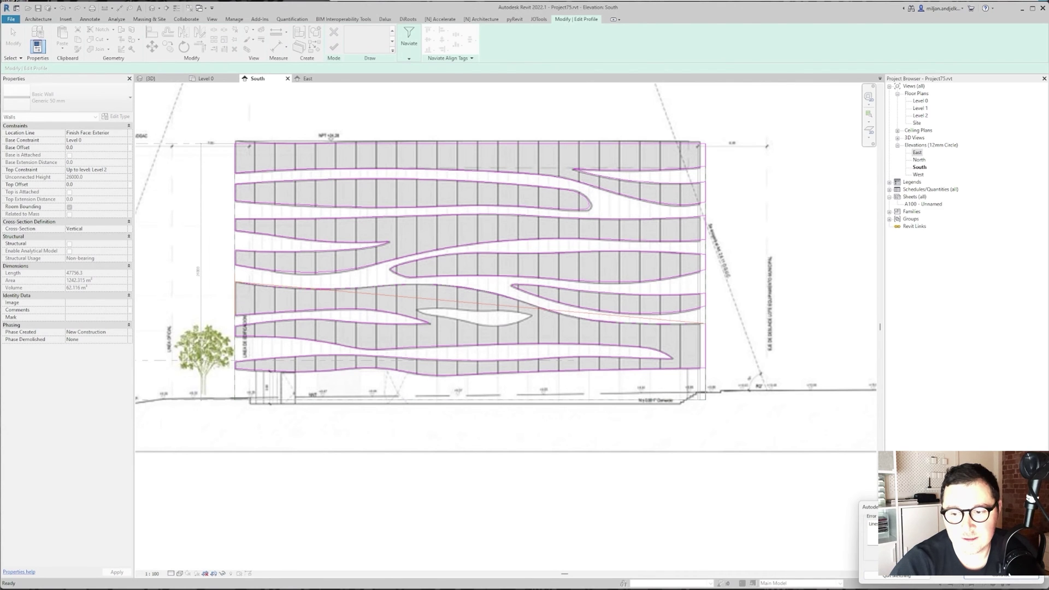
click(930, 553)
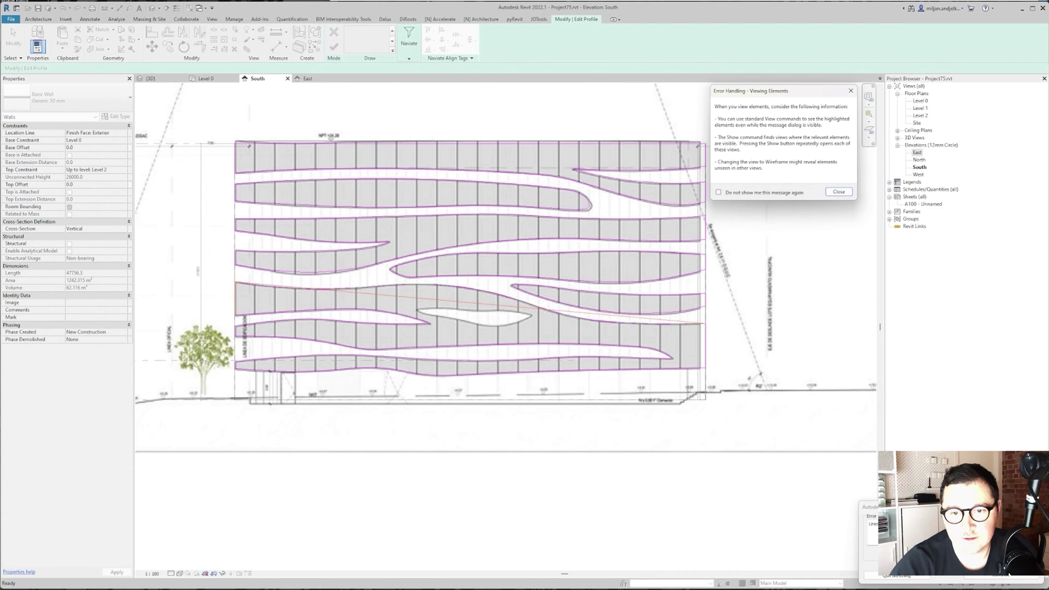
click(839, 192)
scroll(328, 307, up, 8)
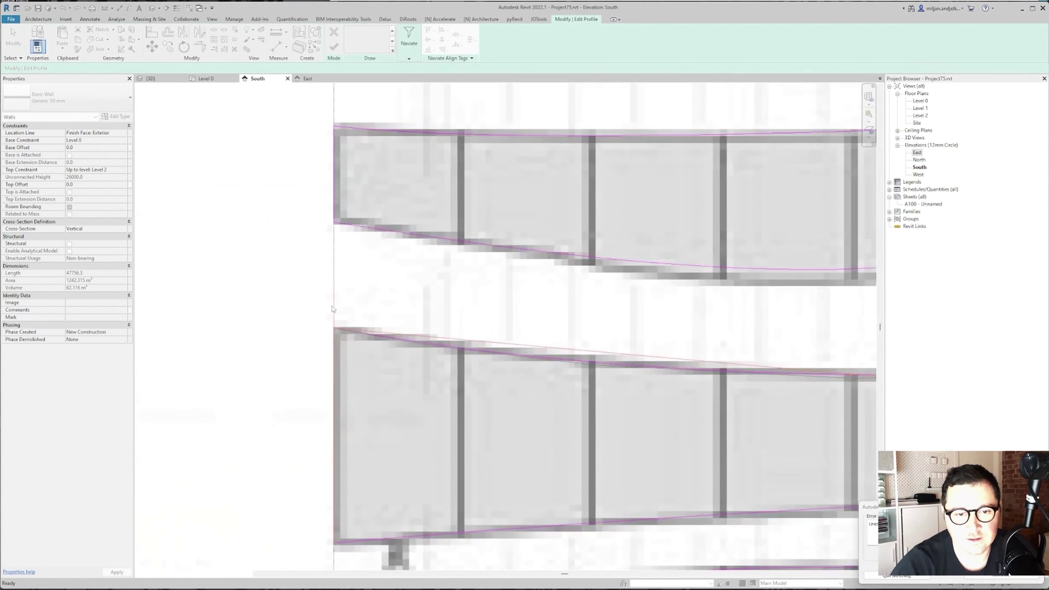
Set the view's visual style to Hidden Line and pull the overshooting left edge segment back to the fifth band's upper spline.
click(179, 574)
click(180, 574)
click(195, 532)
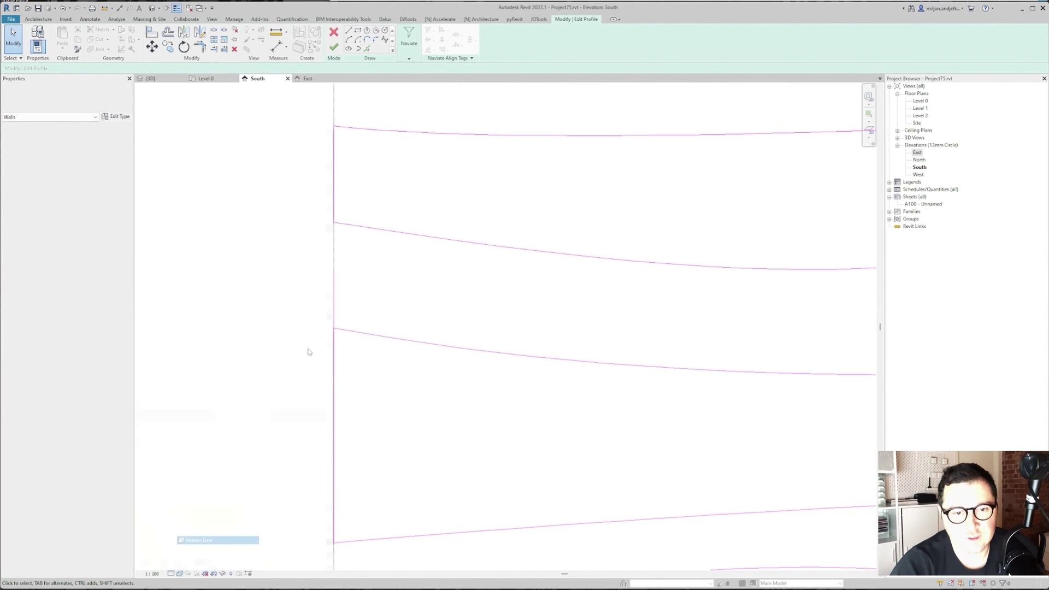
click(334, 543)
drag(333, 300, 334, 329)
scroll(265, 297, down, 6)
Find and delete the stray sketch line that blocks the profile and finish the wall profile edit.
click(334, 47)
click(1001, 576)
scroll(776, 221, up, 6)
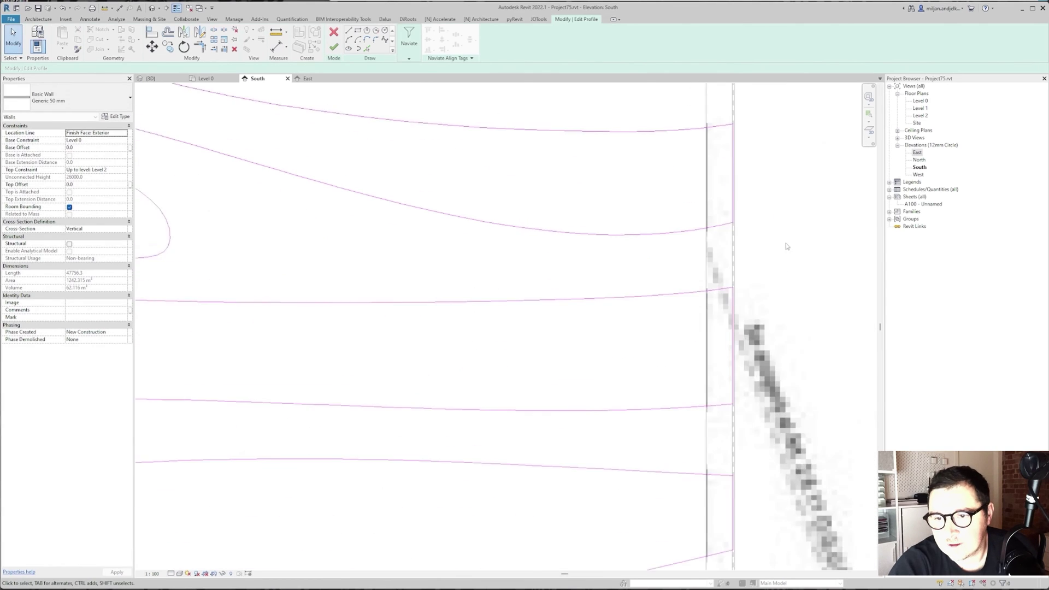
scroll(734, 294, down, 7)
scroll(363, 301, up, 5)
scroll(391, 306, up, 7)
click(392, 273)
key(Delete)
scroll(303, 281, down, 7)
click(334, 47)
Open the 3D view and examine the wall with its edited wavy profile.
scroll(286, 218, down, 5)
scroll(287, 218, up, 2)
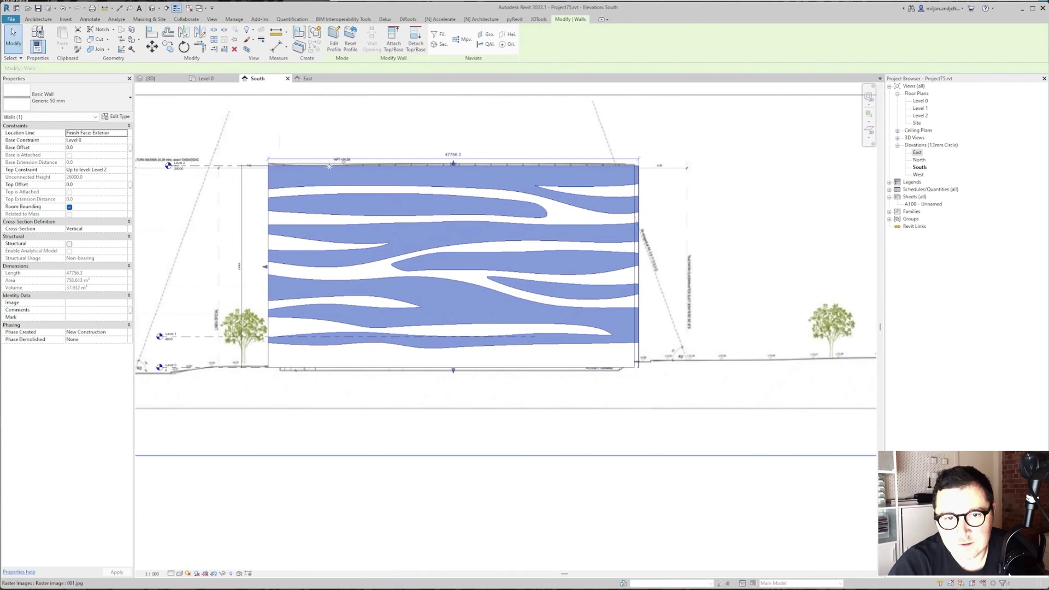
click(203, 105)
click(154, 82)
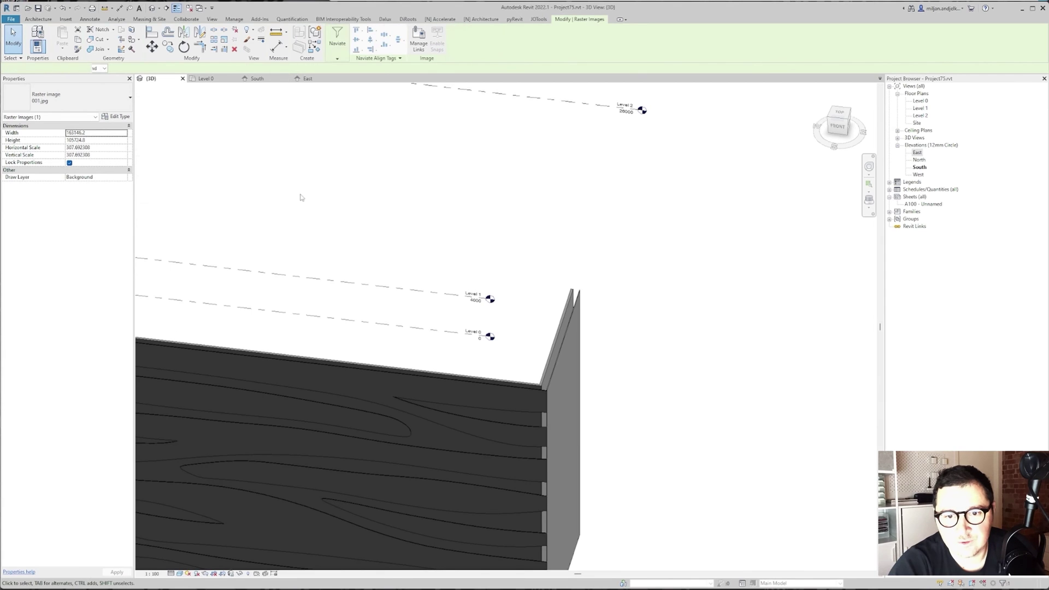
scroll(359, 279, down, 4)
click(359, 287)
shift+middle_drag(359, 287, 441, 345)
scroll(368, 291, up, 2)
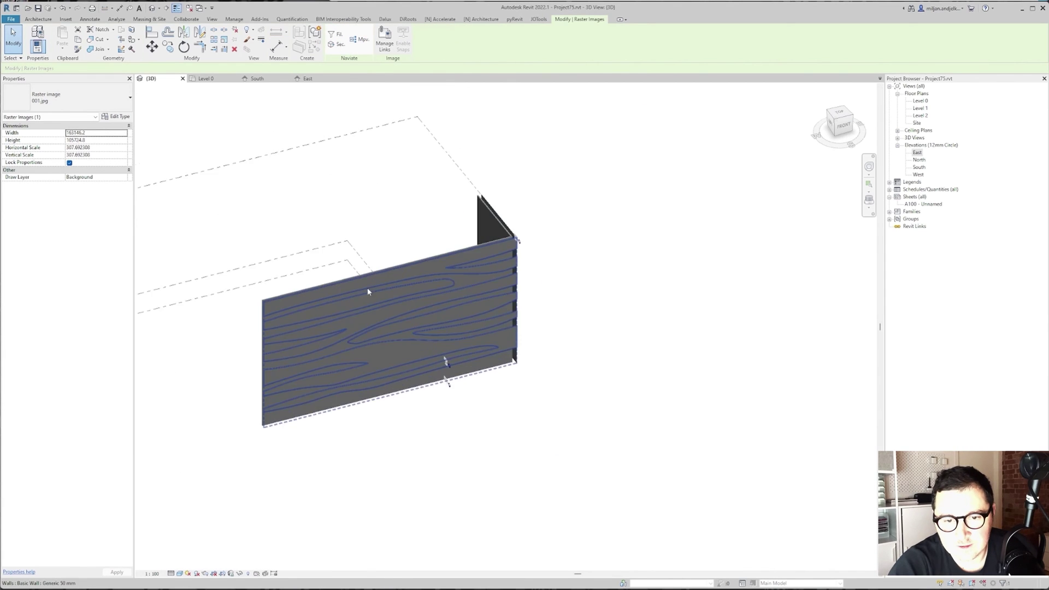
Assign a material from the Material Browser to the structure layer of the Generic 50 mm wall type.
click(323, 328)
scroll(328, 322, up, 3)
middle_drag(355, 329, 358, 315)
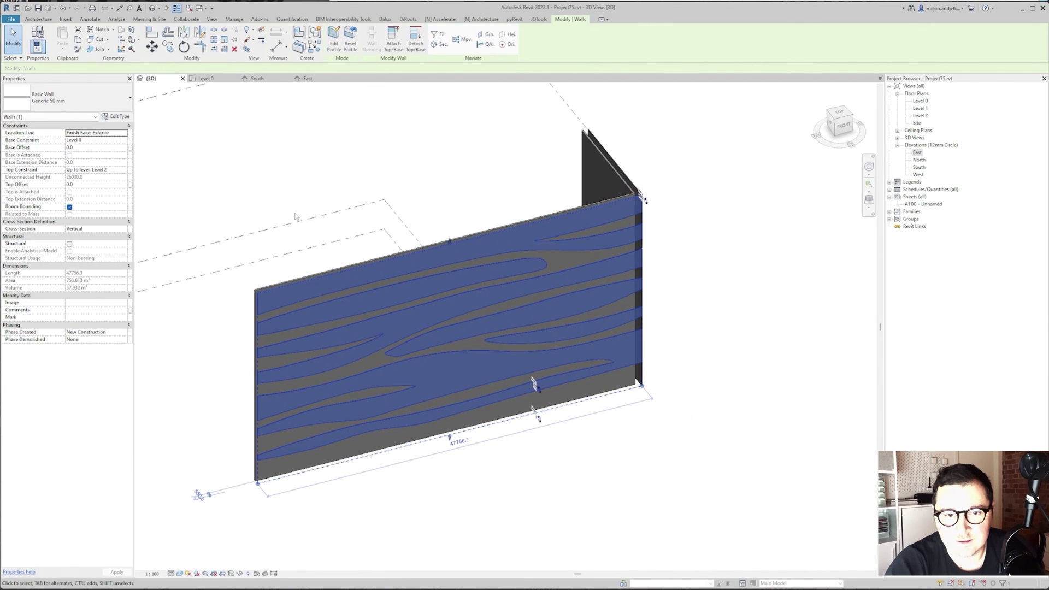
click(125, 118)
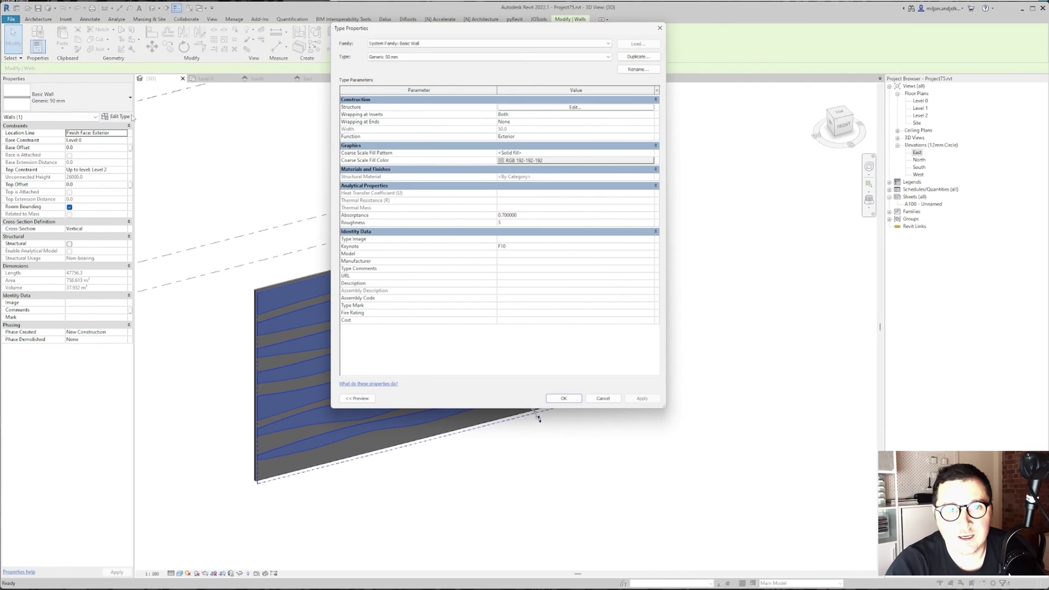
click(580, 109)
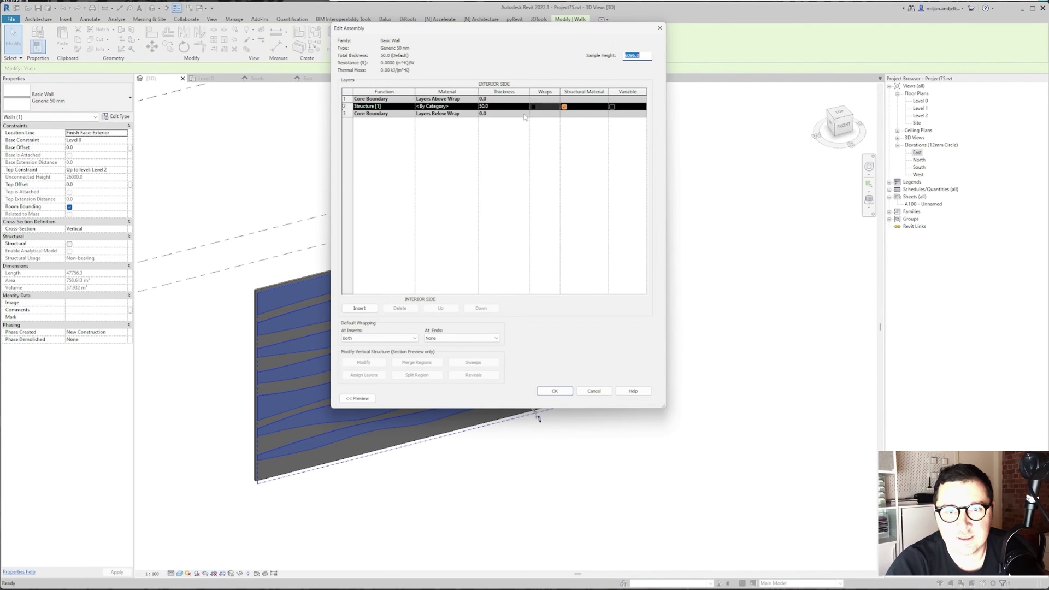
click(473, 106)
click(474, 106)
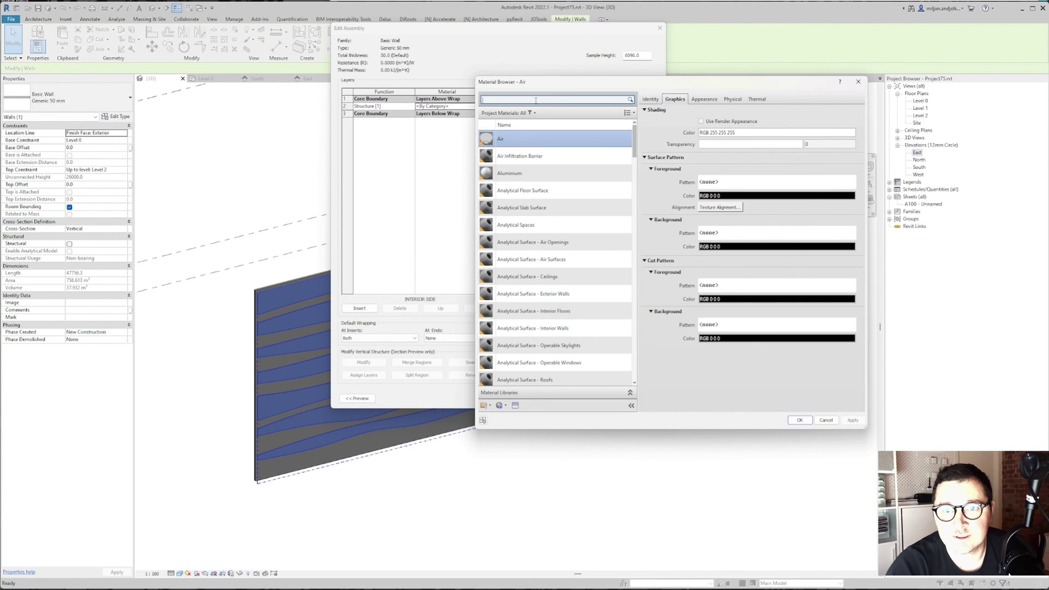
click(541, 219)
click(800, 419)
click(554, 394)
click(564, 399)
click(587, 465)
shift+middle_drag(586, 465, 365, 457)
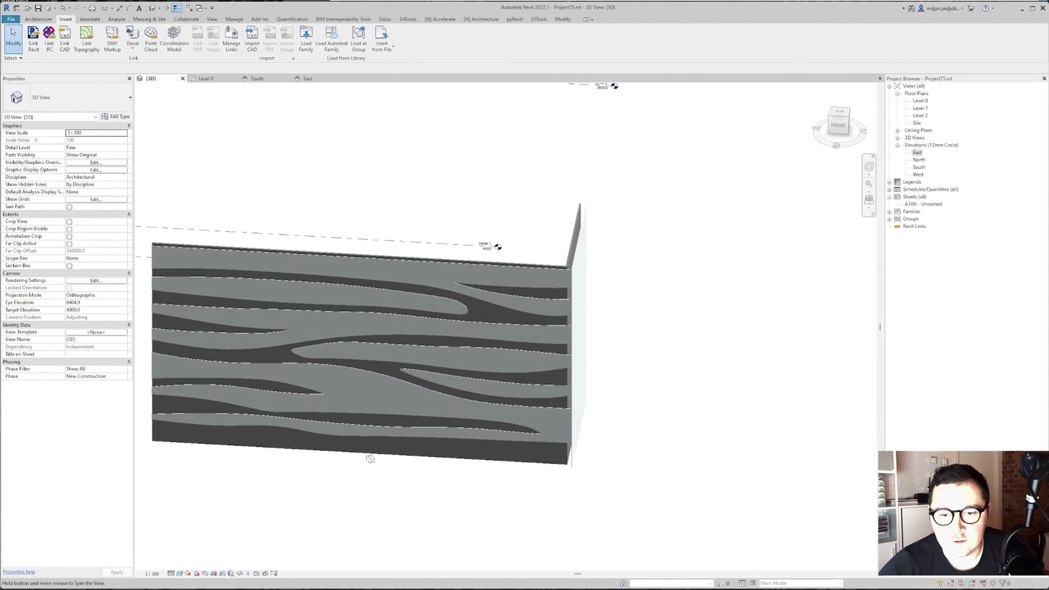
Open the East elevation and start editing the profile of the 14100 mm long Generic 50 mm wall with the Spline tool.
click(308, 78)
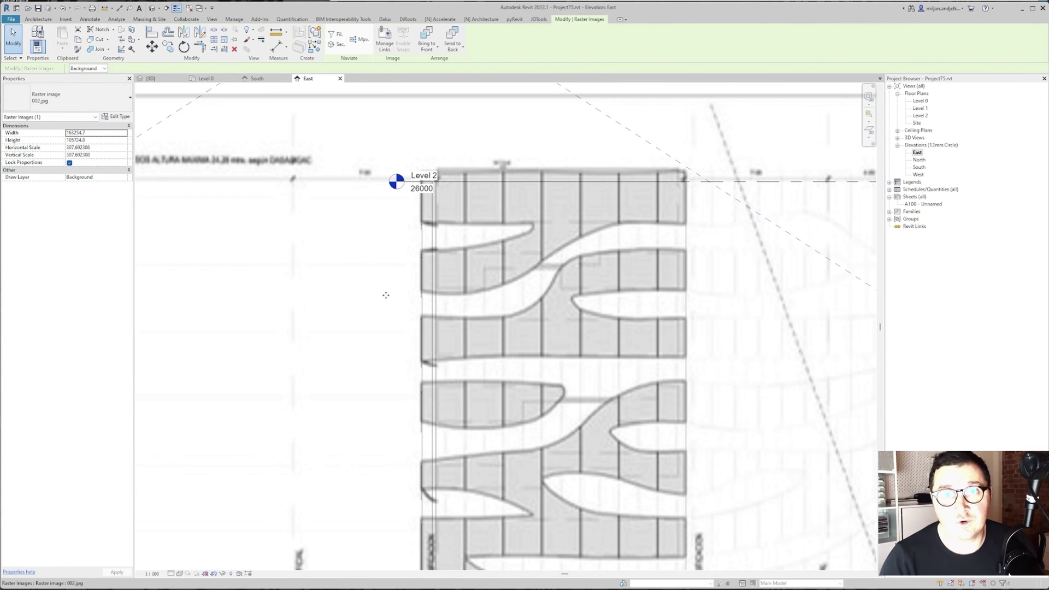
scroll(411, 241, up, 3)
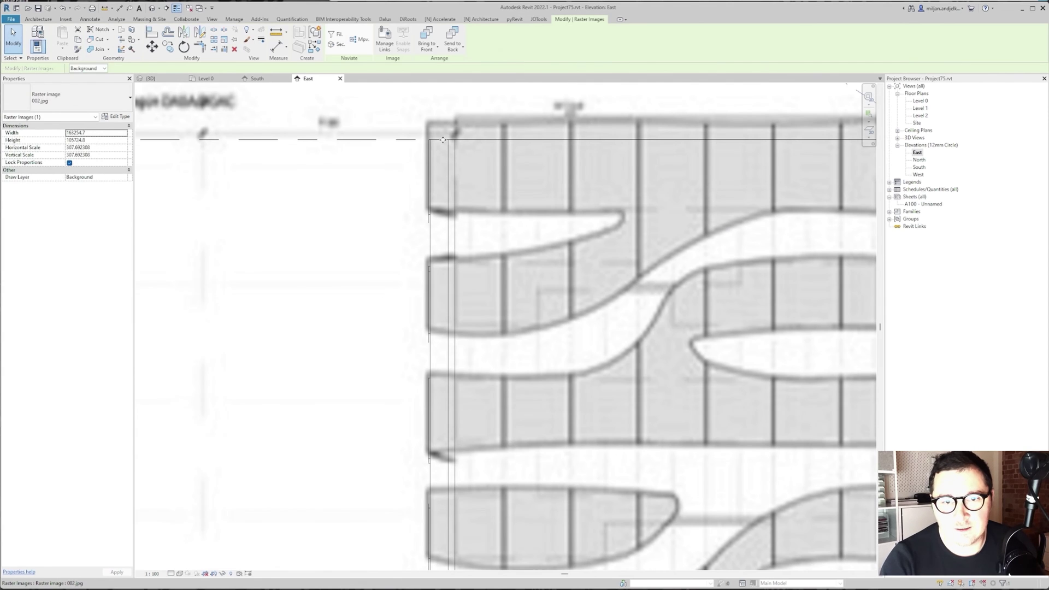
key(Escape)
click(429, 166)
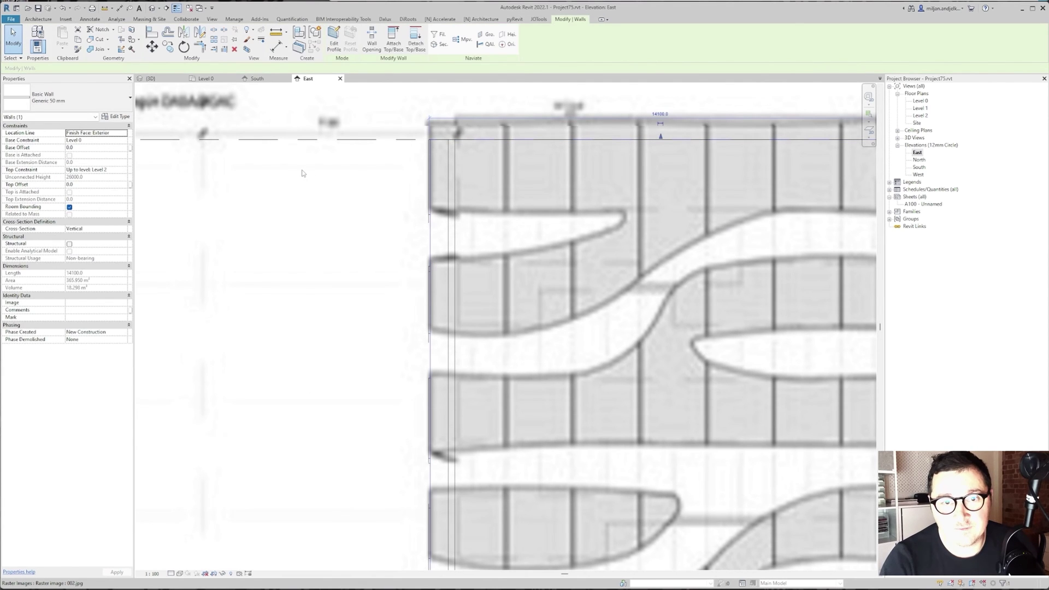
click(337, 40)
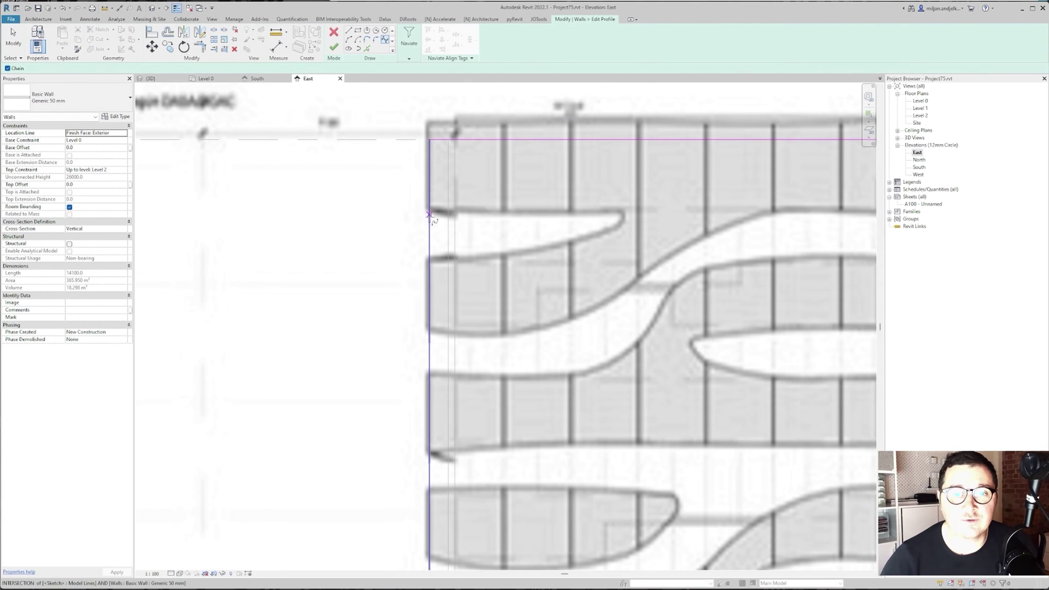
scroll(431, 206, up, 4)
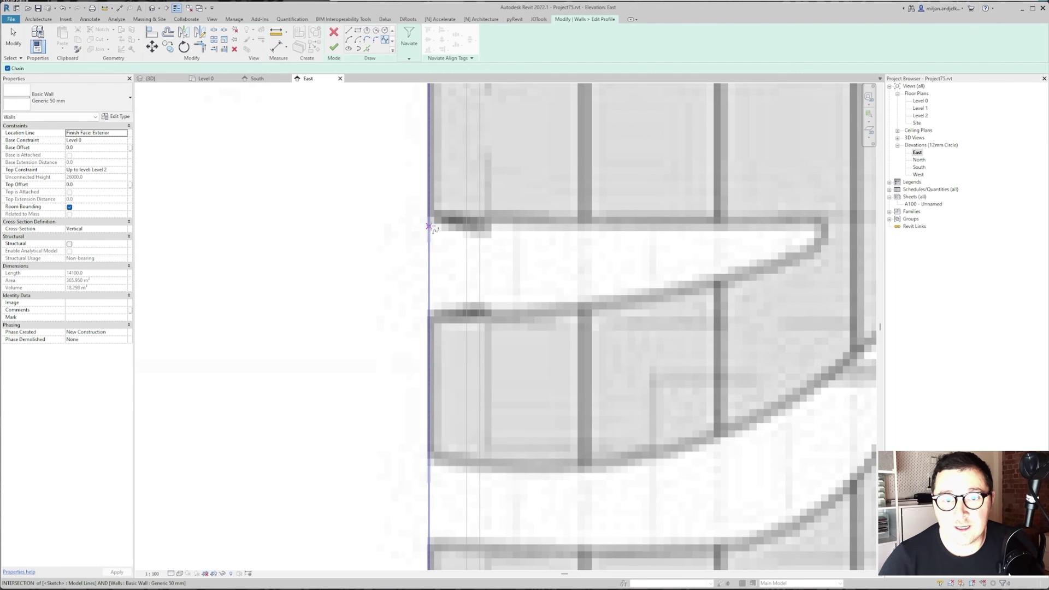
Trace the uppermost tapered opening with a spline that starts and ends on the wall's left vertical edge.
scroll(430, 226, up, 3)
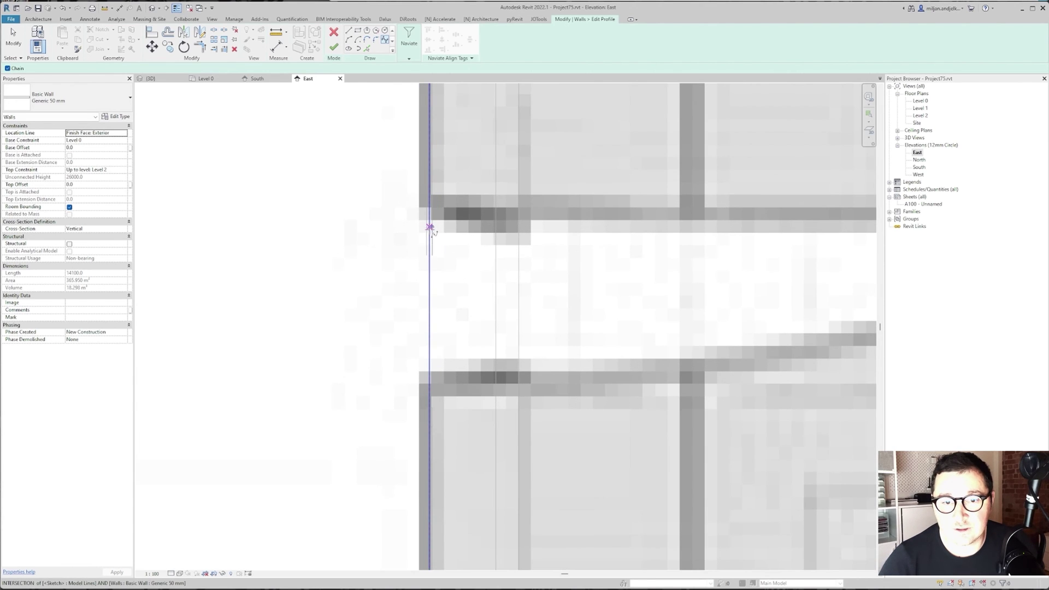
click(429, 226)
scroll(430, 227, down, 2)
middle_drag(710, 224, 525, 200)
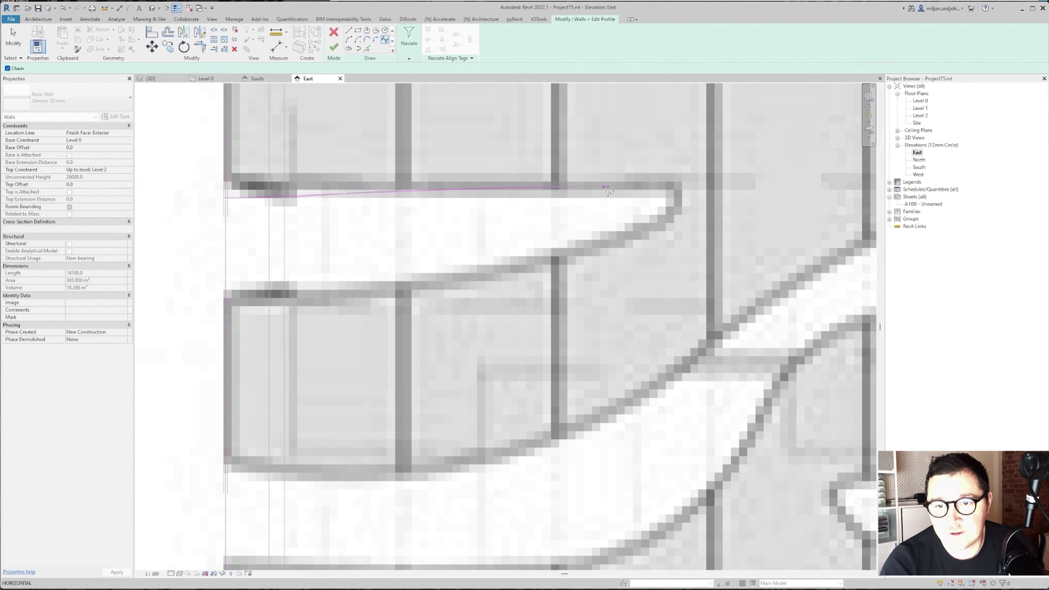
click(680, 209)
click(494, 295)
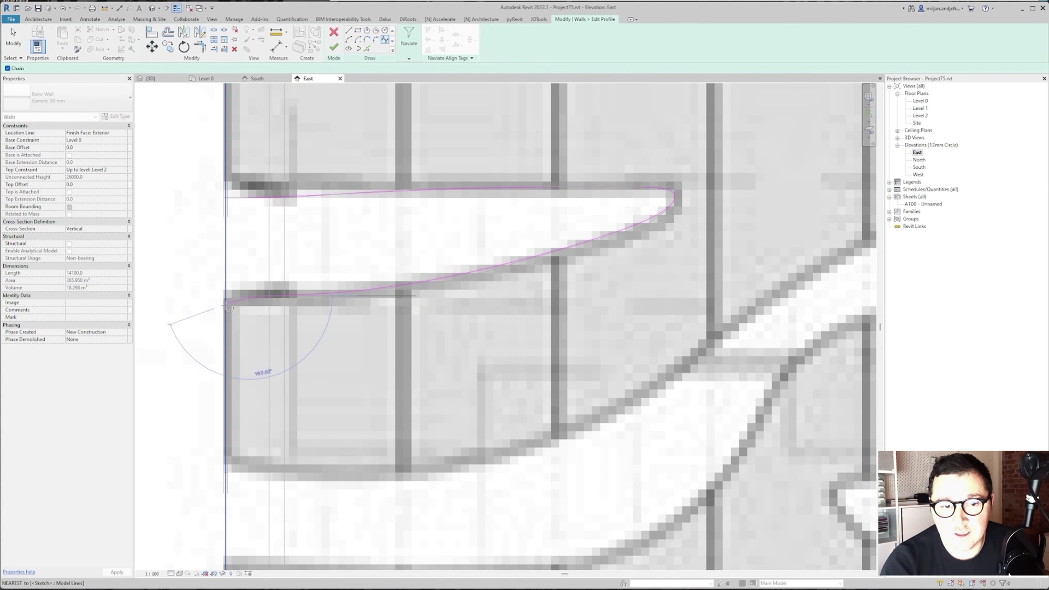
scroll(229, 326, up, 1)
scroll(228, 317, up, 2)
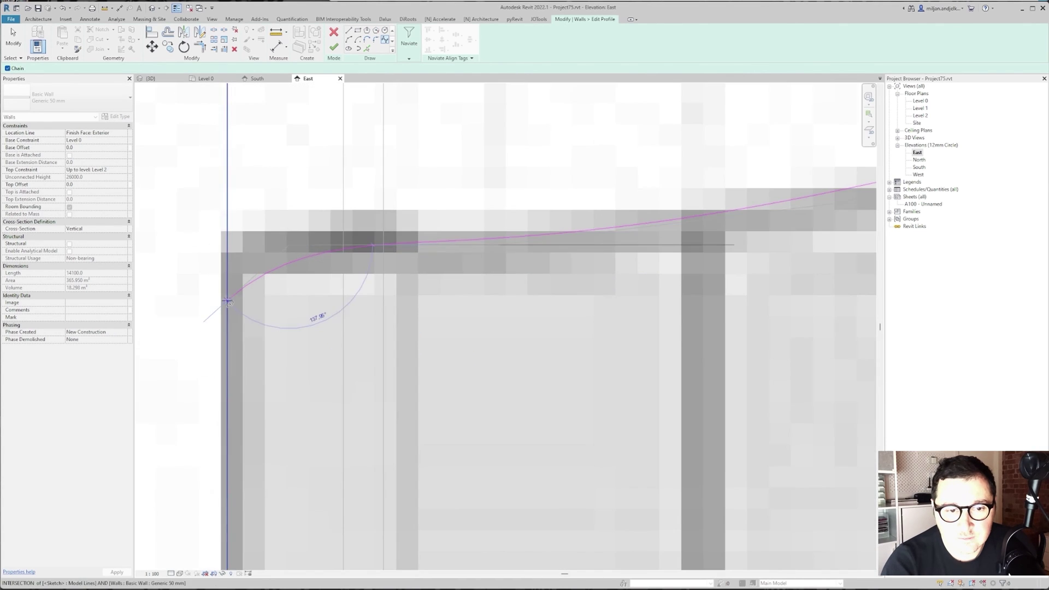
click(227, 309)
key(Escape)
key(Escape)
Open the 3D view and align the ends of the opening's spline with the slot edges of the adjacent south wall.
click(156, 79)
scroll(572, 317, up, 1)
shift+middle_drag(572, 318, 581, 235)
scroll(185, 363, up, 5)
drag(570, 186, 578, 196)
middle_drag(690, 159, 532, 220)
drag(538, 216, 562, 235)
click(522, 270)
scroll(364, 307, down, 2)
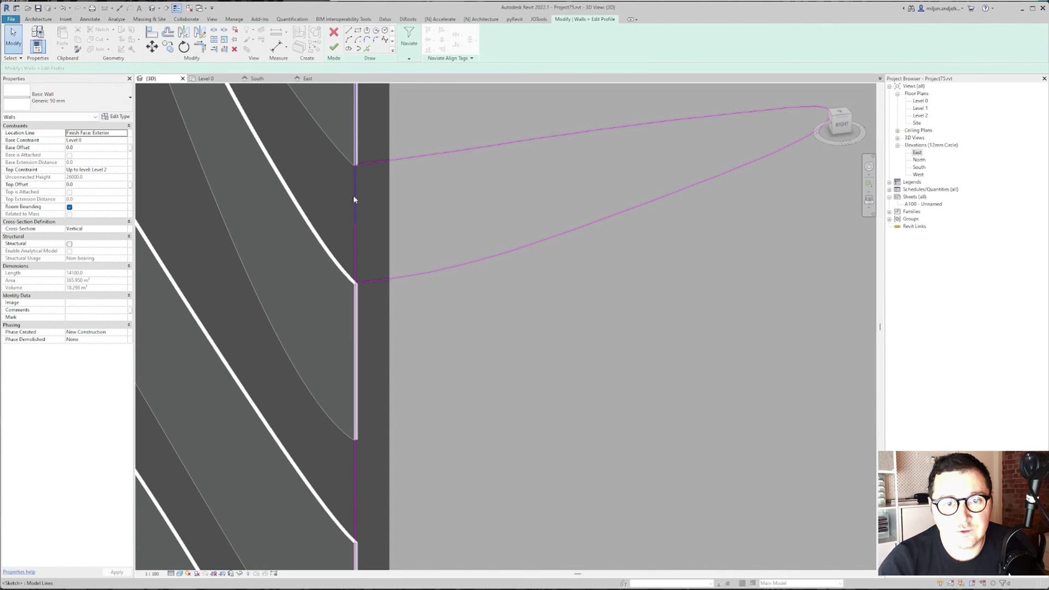
Adjust the vertical edge lines to meet the two spline ends and finish the profile edit.
mouse_move(354, 221)
mouse_down()
mouse_move(341, 205)
mouse_move(350, 200)
mouse_up()
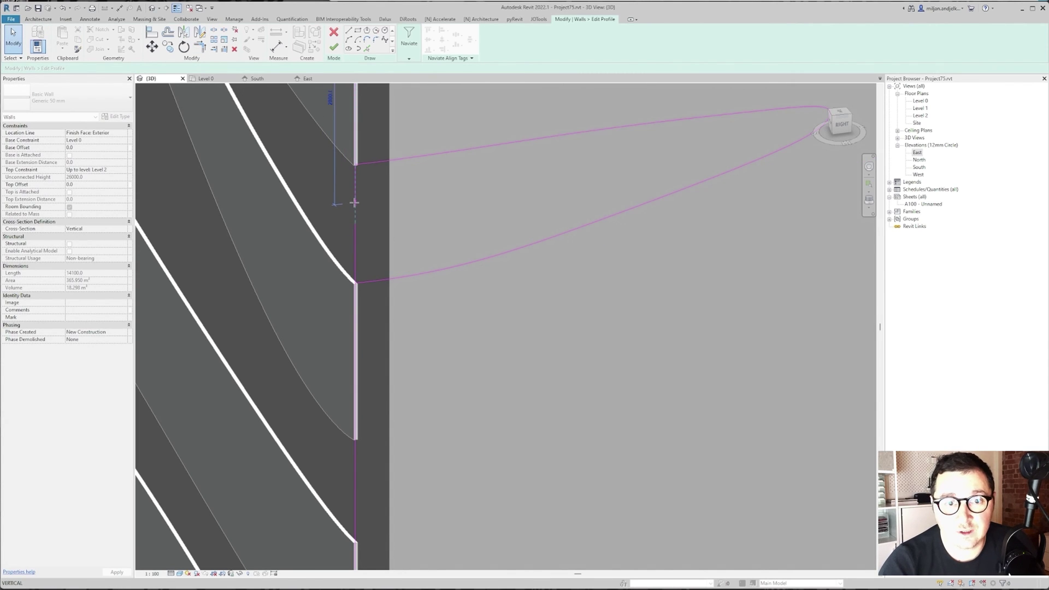
key(shift)
drag(356, 164, 356, 165)
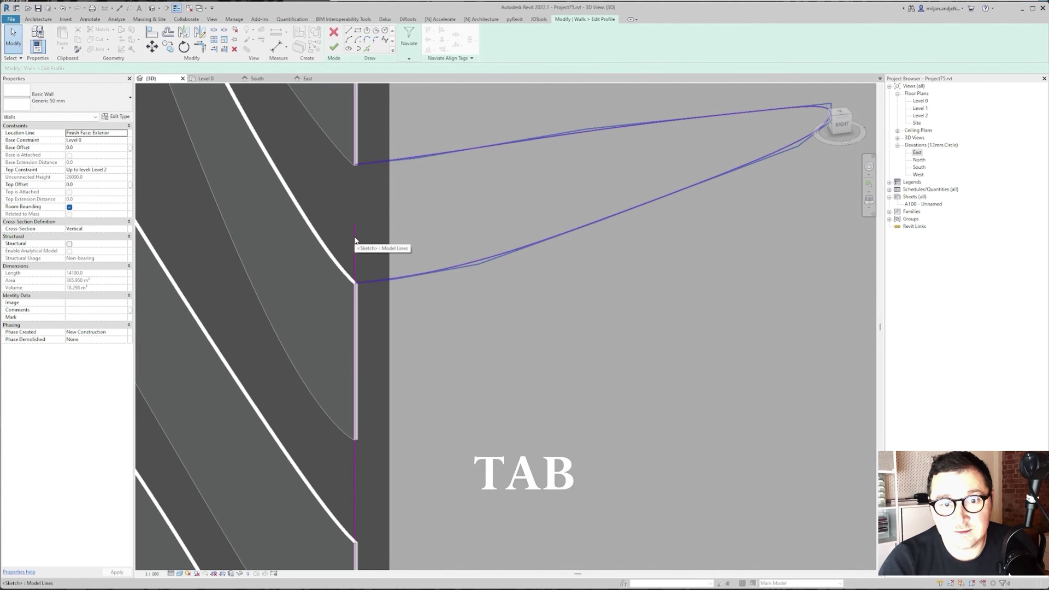
click(355, 237)
drag(355, 225, 355, 236)
shift+drag(356, 272, 355, 283)
click(334, 48)
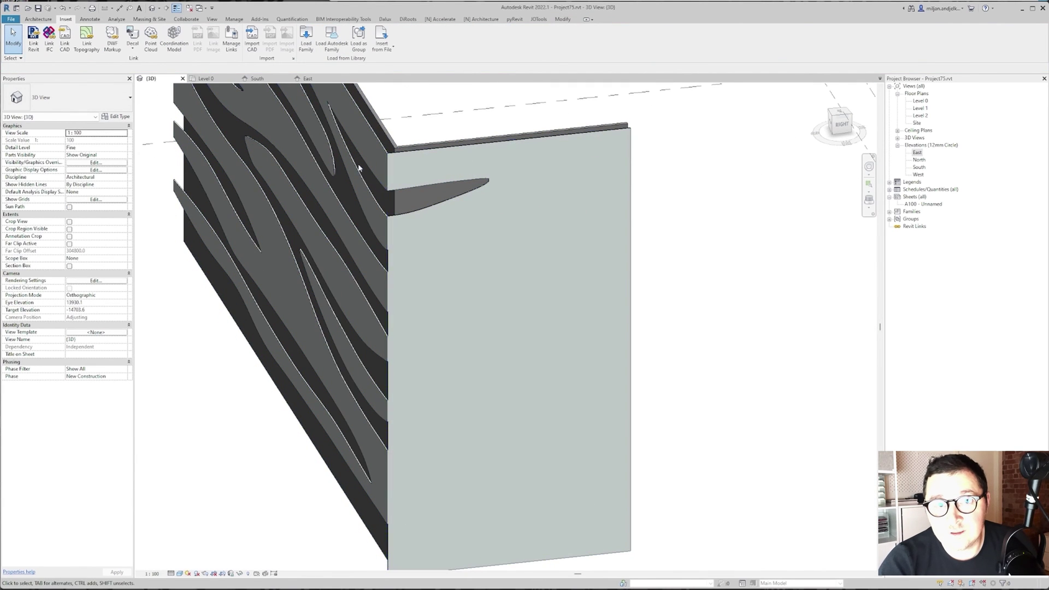
Return to the East elevation and reopen the east wall's profile for editing.
click(308, 78)
scroll(431, 238, down, 2)
scroll(430, 238, up, 4)
click(409, 237)
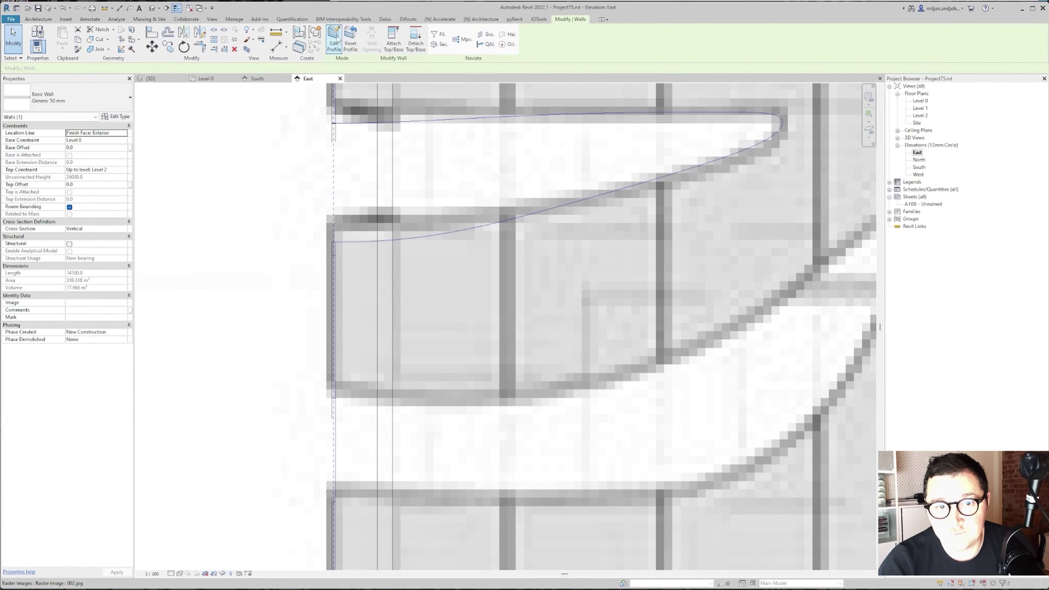
click(335, 40)
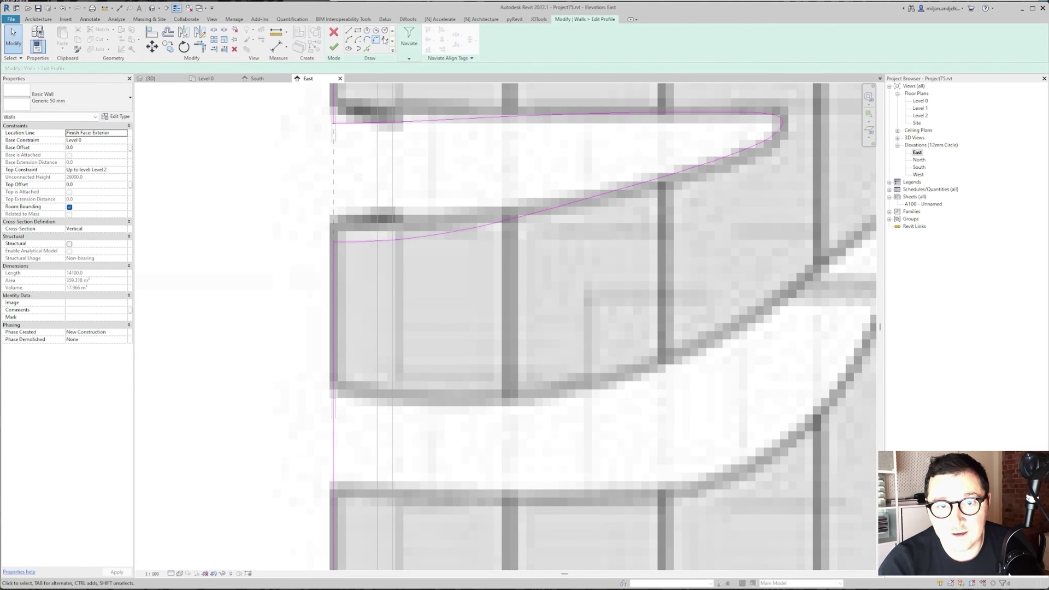
Trace the wavy panel edge below the first opening with a spline running from the wall's left edge to its right edge.
middle_drag(392, 249, 375, 186)
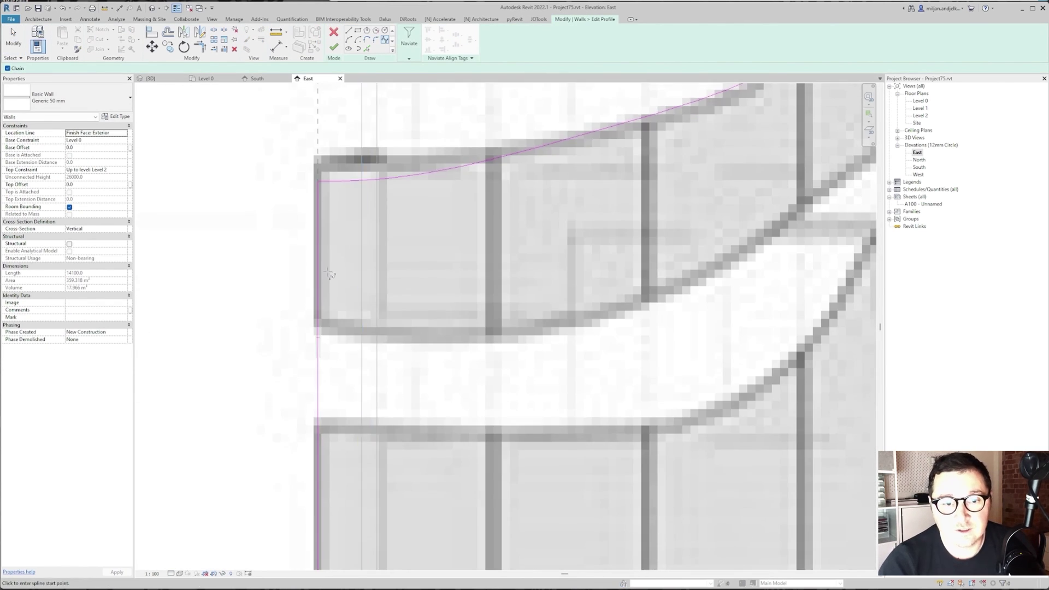
scroll(329, 289, up, 2)
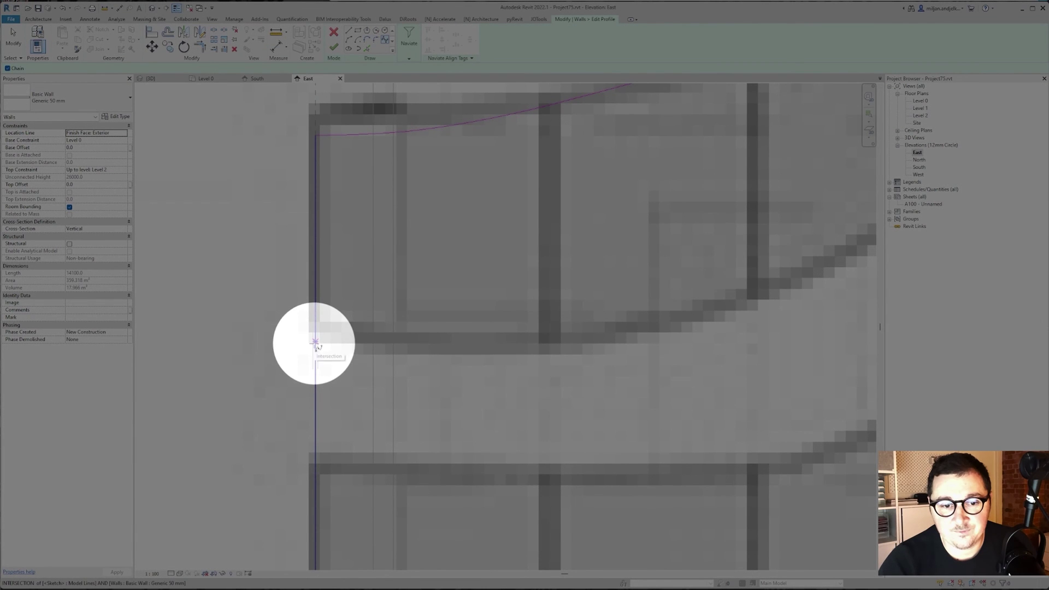
scroll(315, 343, down, 2)
click(315, 342)
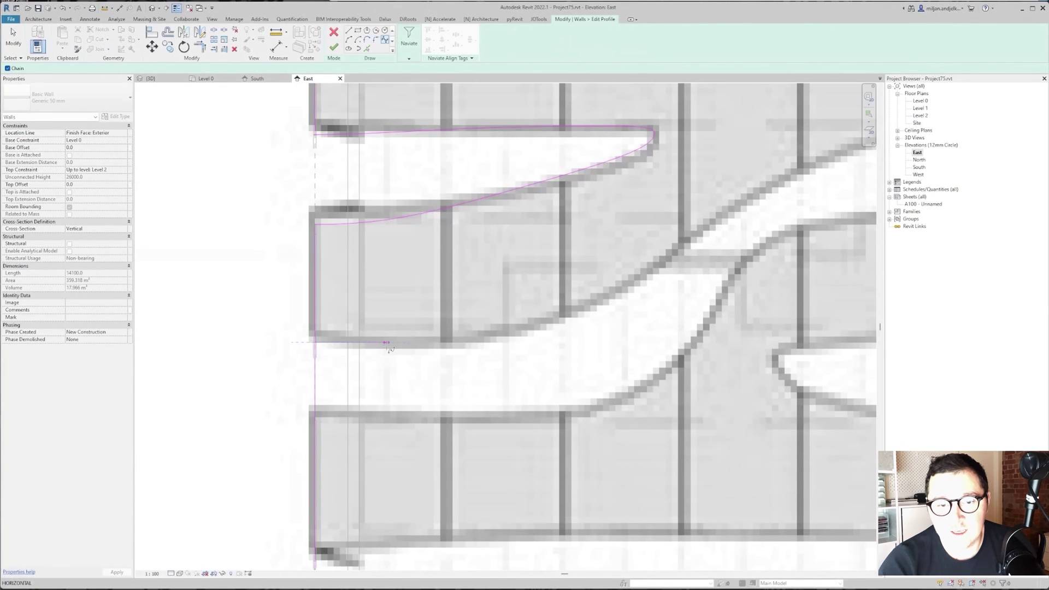
click(523, 329)
click(683, 240)
middle_drag(806, 167, 329, 241)
click(329, 242)
click(646, 201)
Split the right vertical edge line, pull its end to the new spline, and adjust a control point on the spline's lower portion.
key(s)
key(l)
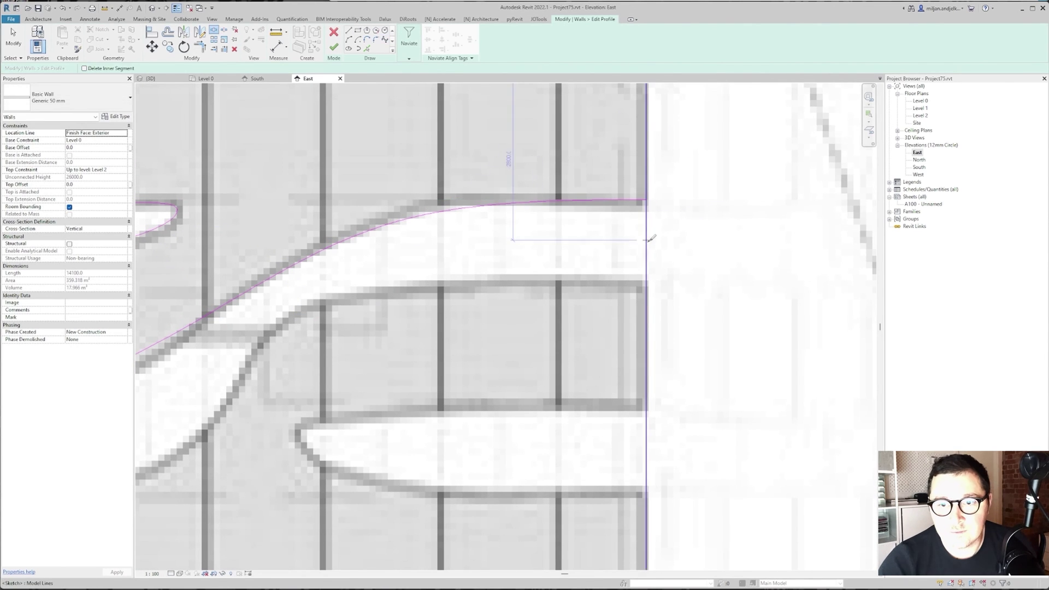
click(646, 230)
drag(647, 241, 646, 200)
click(680, 232)
scroll(680, 232, down, 2)
middle_drag(677, 232, 745, 202)
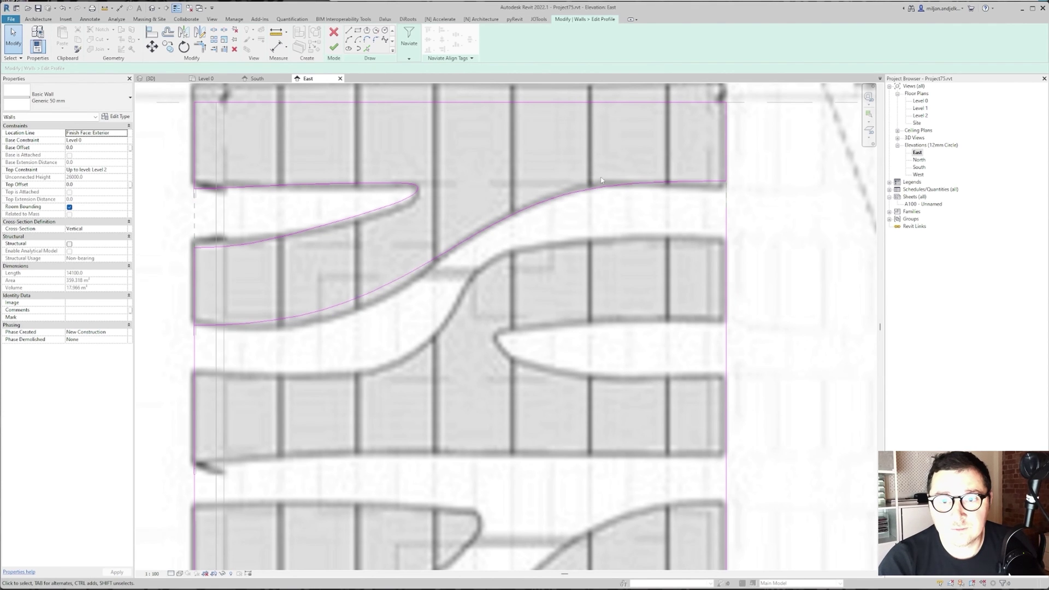
click(340, 311)
drag(333, 317, 336, 328)
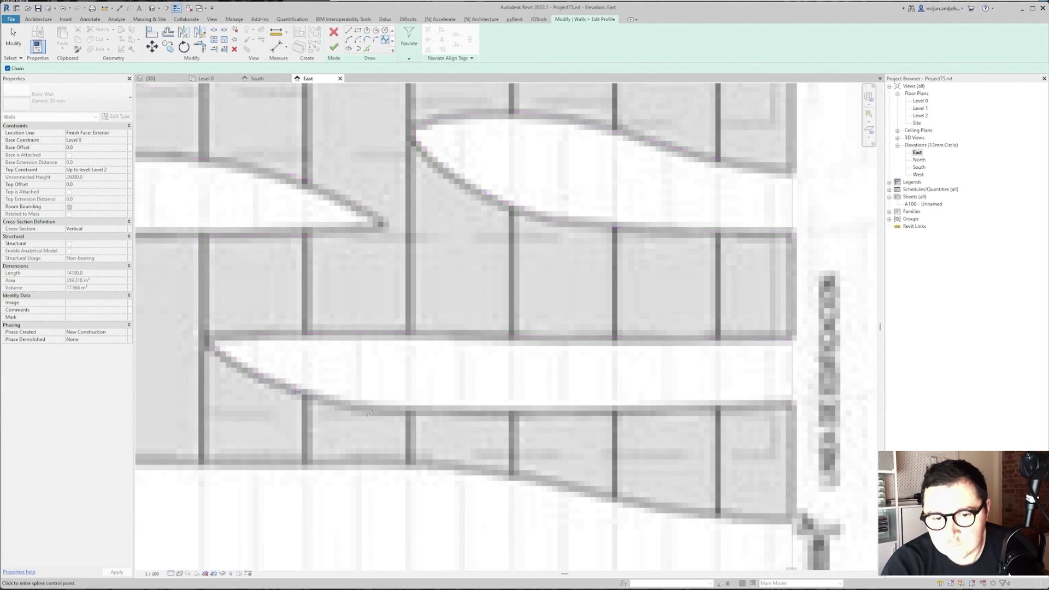
Complete the lowest opening's spline at the wall's right edge and align the vertical edge line with its lower end.
click(375, 412)
click(792, 407)
key(Escape)
key(Escape)
click(793, 363)
drag(792, 340, 792, 378)
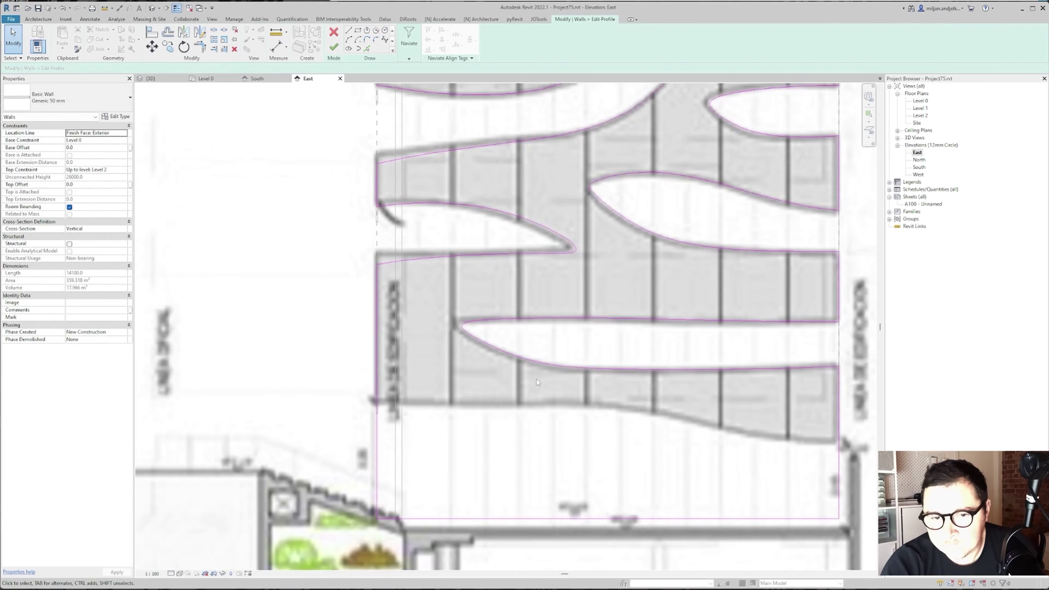
Trace the wall's wavy bottom boundary with a spline to the right edge and shorten that edge line to meet it.
scroll(349, 163, up, 2)
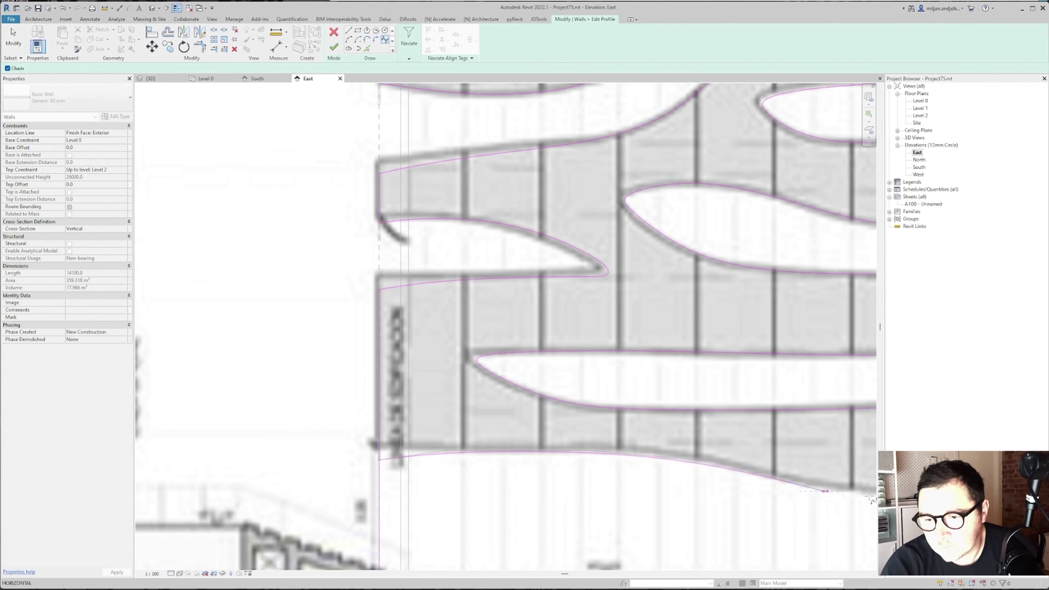
middle_drag(874, 496, 617, 445)
click(665, 440)
key(Escape)
key(Escape)
click(665, 473)
drag(665, 528, 665, 441)
scroll(665, 440, down, 2)
middle_drag(665, 440, 765, 418)
Delete the straight base line of the original wall profile below the wavy bottom boundary.
click(410, 485)
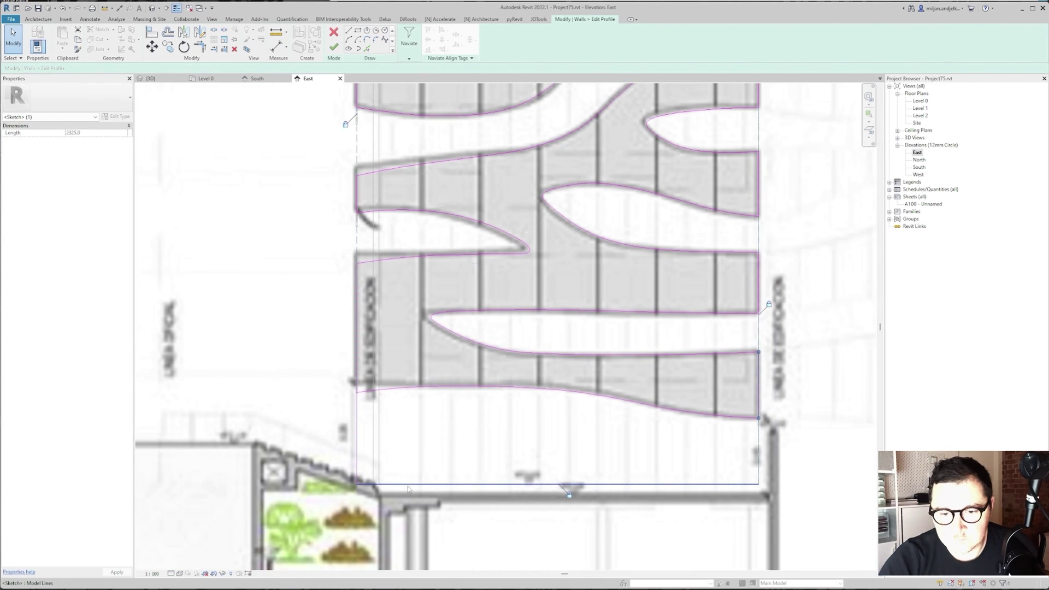
scroll(339, 273, down, 1)
key(Escape)
scroll(338, 249, down, 1)
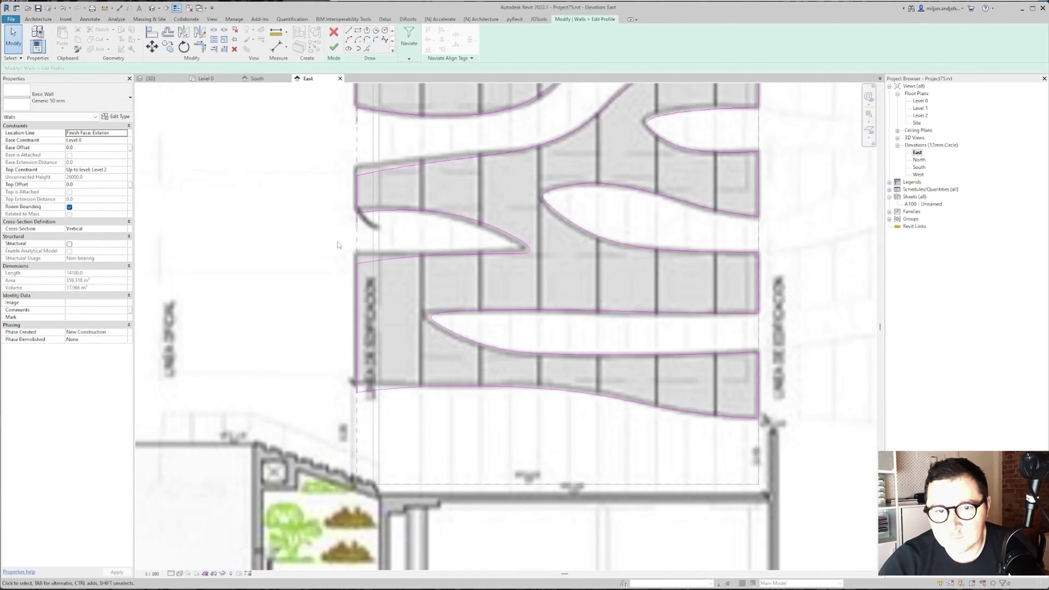
Change the East elevation's visual style and finish the east wall's profile edit.
middle_drag(337, 246, 330, 258)
click(179, 574)
click(199, 547)
scroll(293, 314, down, 1)
middle_drag(291, 313, 319, 384)
middle_drag(382, 314, 428, 387)
click(335, 47)
scroll(415, 321, up, 5)
click(334, 47)
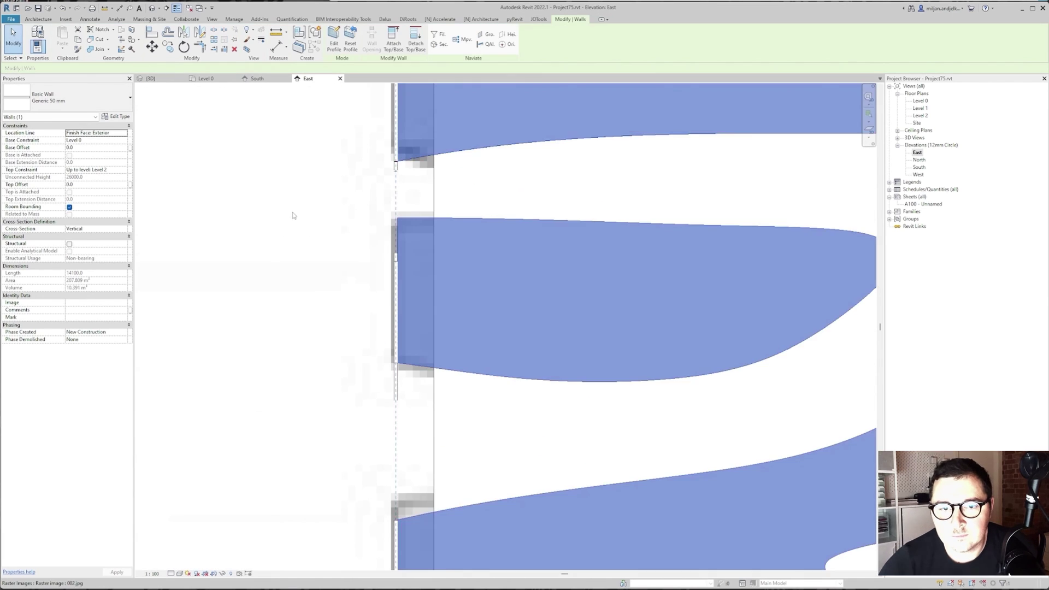
scroll(325, 277, down, 4)
Open the 3D view and examine how the wavy openings meet at the corner of the south and east walls.
click(152, 79)
scroll(293, 306, down, 2)
key(Escape)
shift+middle_drag(248, 370, 452, 403)
scroll(575, 309, up, 4)
Reopen the east wall's profile and move the panel spline's upper end to the matching corner of the south wall's panel.
click(575, 310)
scroll(579, 322, up, 5)
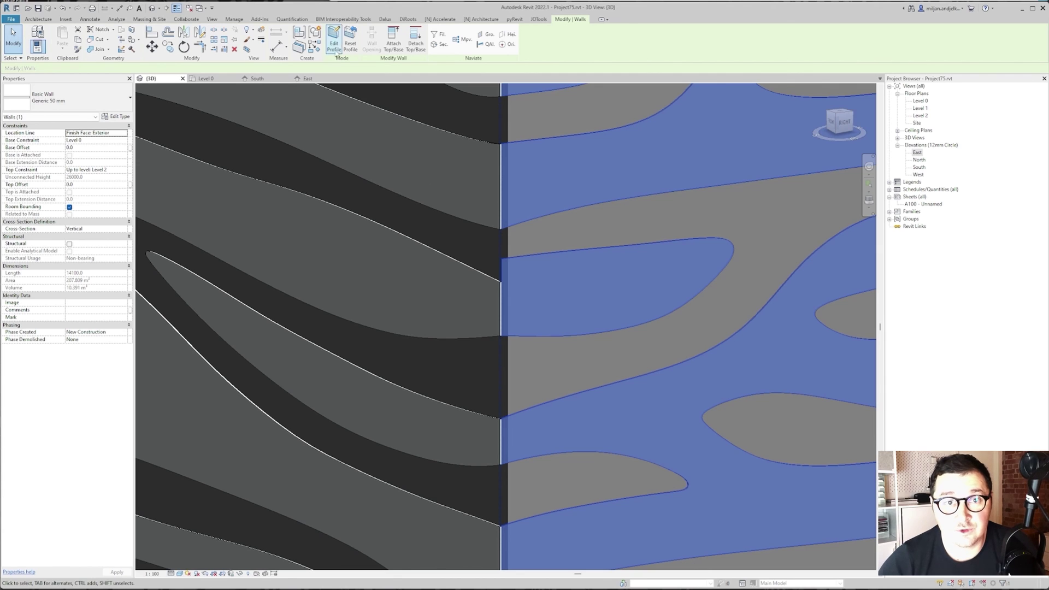
scroll(488, 274, up, 5)
click(522, 245)
scroll(522, 251, up, 2)
drag(508, 242, 508, 349)
click(510, 352)
scroll(409, 322, down, 3)
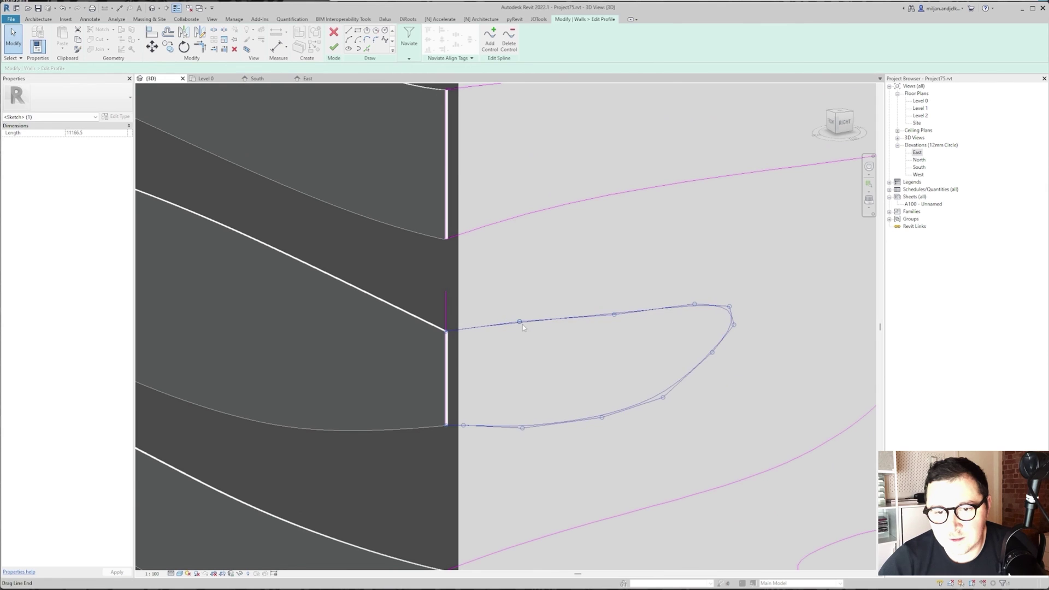
Reshape the panel spline's upper curve by moving its control points upward.
drag(523, 290, 521, 280)
drag(614, 314, 627, 265)
drag(694, 304, 701, 280)
key(ctrl+z)
key(ctrl+z)
key(ctrl+z)
Shorten the vertical edge line at the wall corner to end at the panel spline's upper end.
scroll(437, 309, up, 4)
click(418, 295)
click(450, 300)
drag(450, 276, 449, 302)
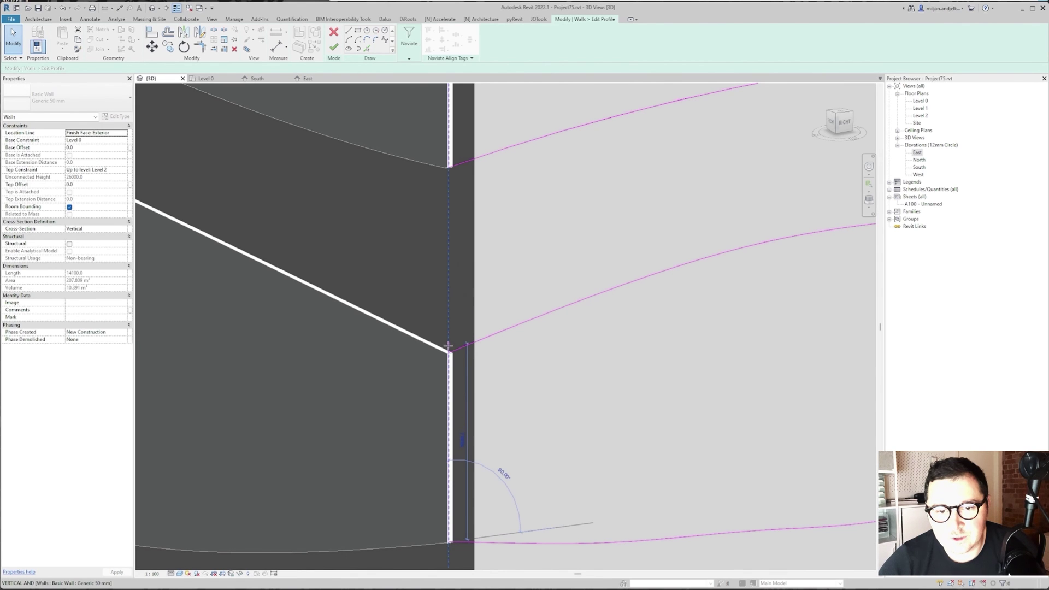
drag(448, 347, 448, 350)
click(410, 303)
scroll(410, 302, down, 2)
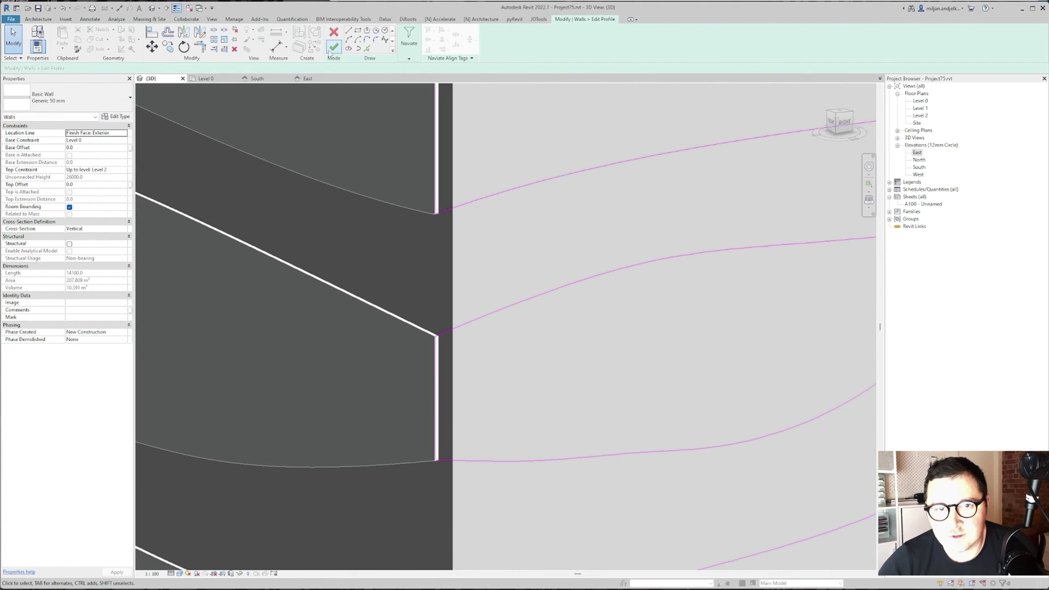